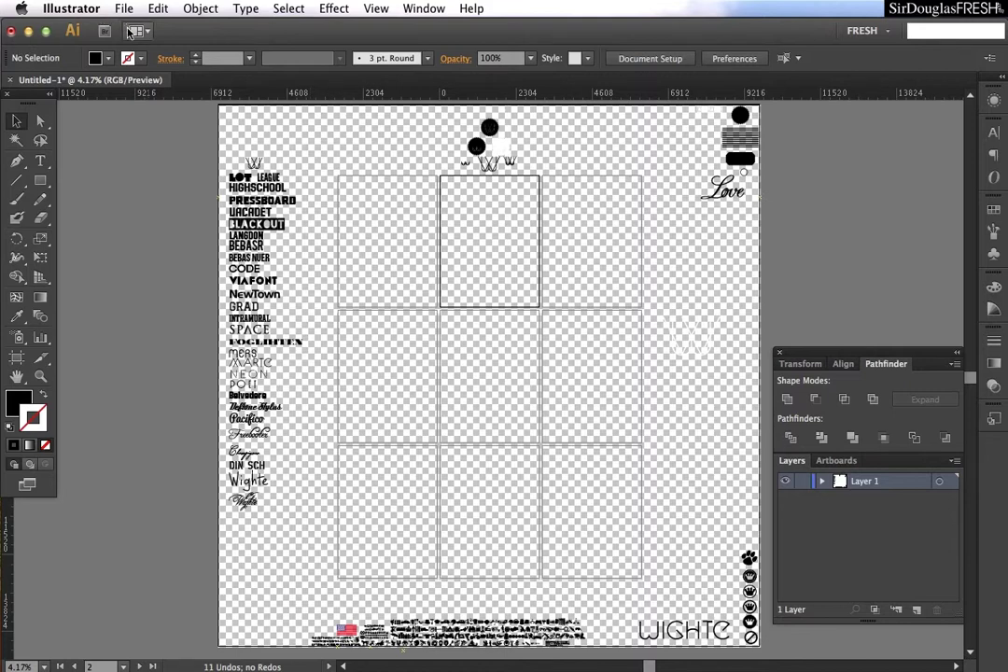
Create the nine-artboard Untitled-6 document and zoom to fit its 3×3 artboard grid
key("super+n")
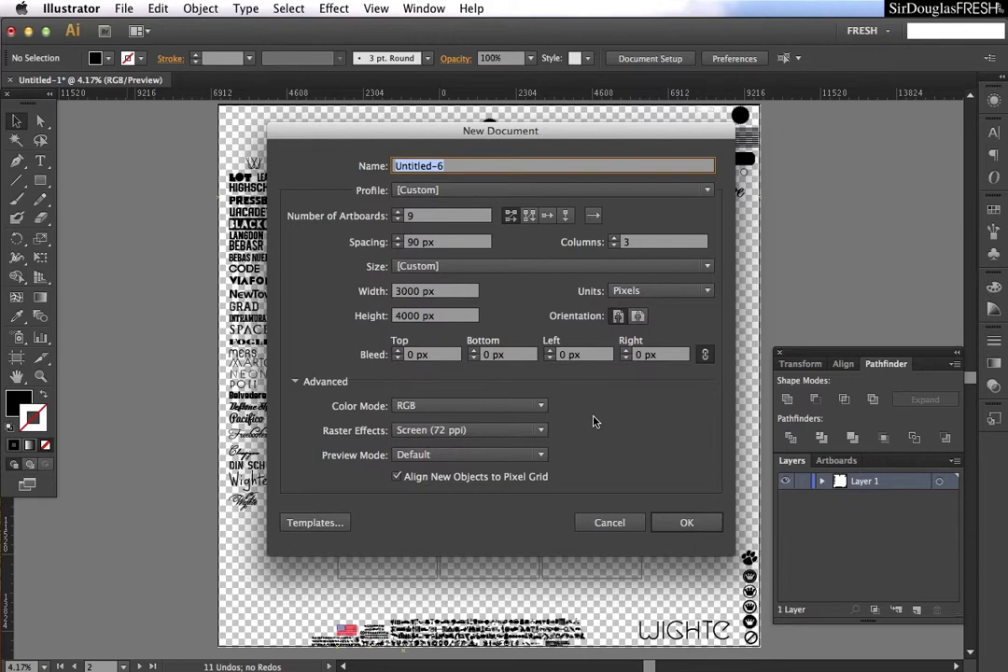
left_click(684, 524)
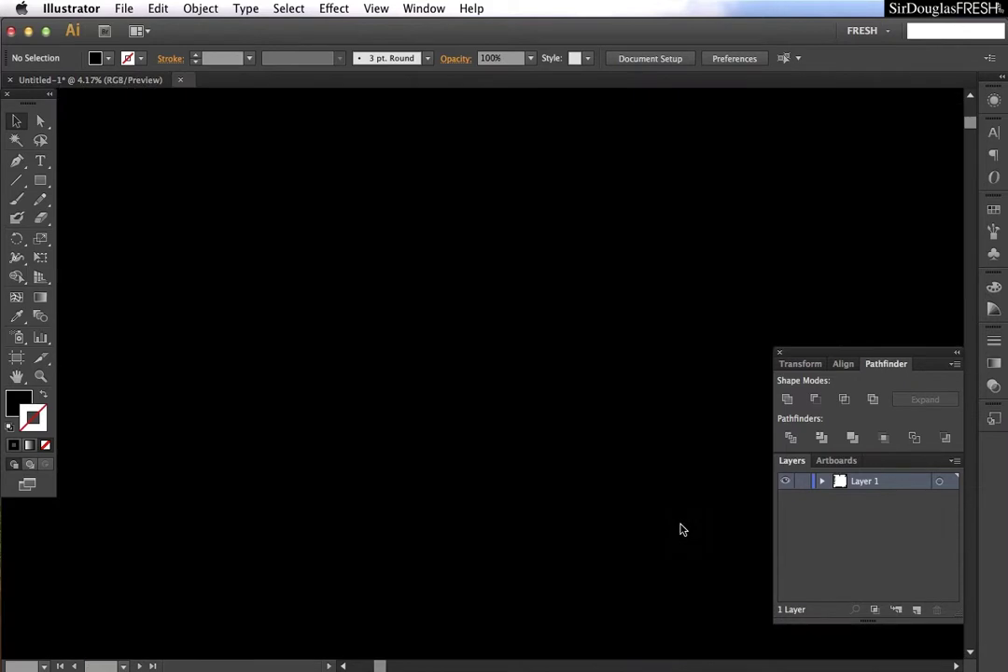
key("super+minus")
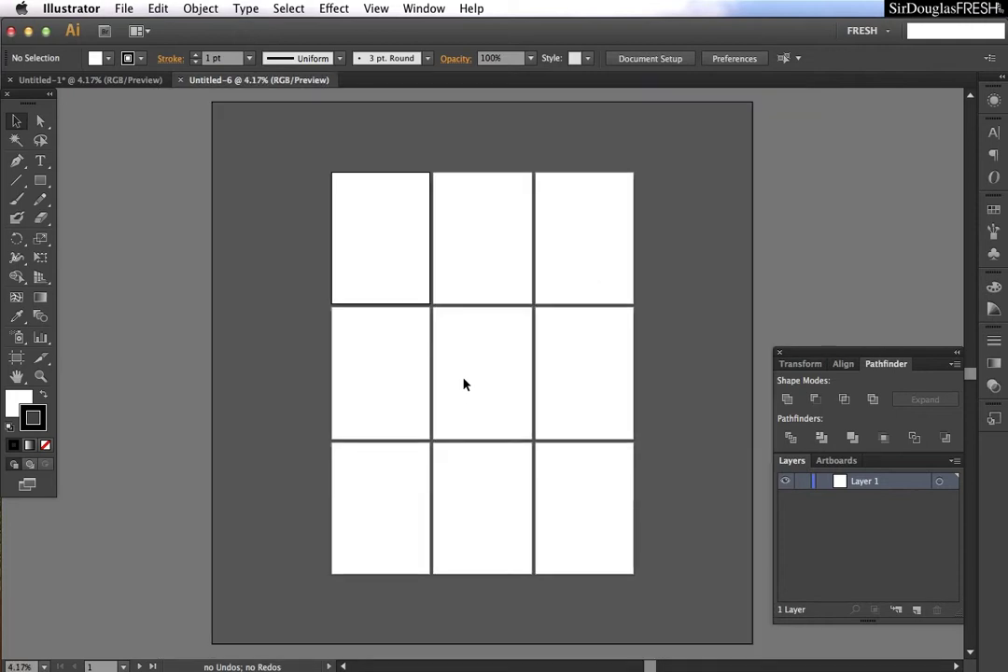
key("super+minus")
key("super+plus")
Remove the last docked panel from the right dock and open the Glyphs panel
left_click_drag(963, 417, 751, 205)
left_click(746, 188)
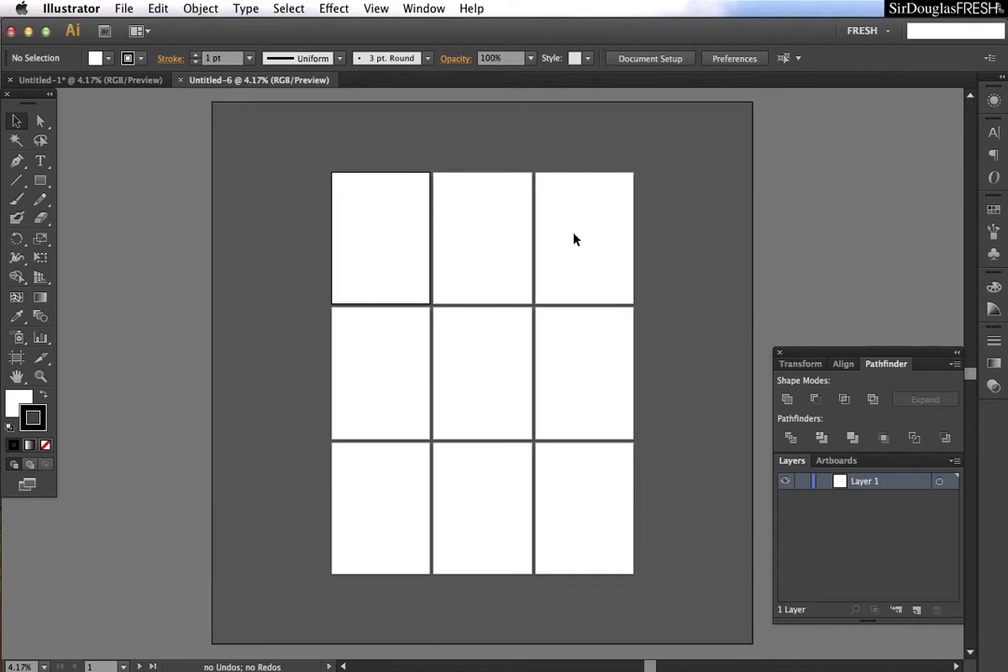
left_click(415, 9)
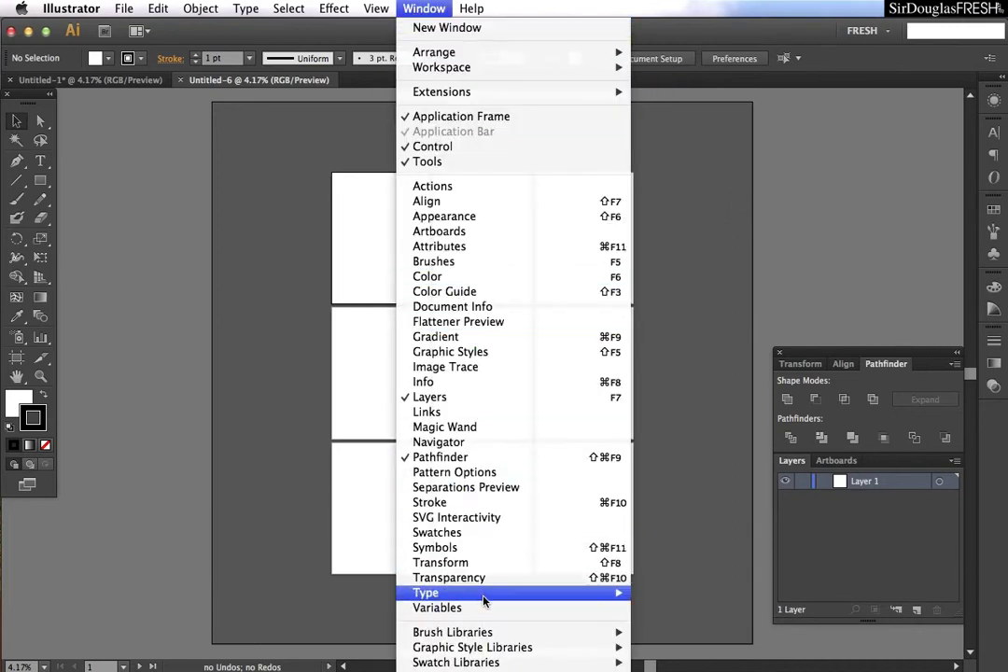
mouse_move(484, 593)
left_click(665, 623)
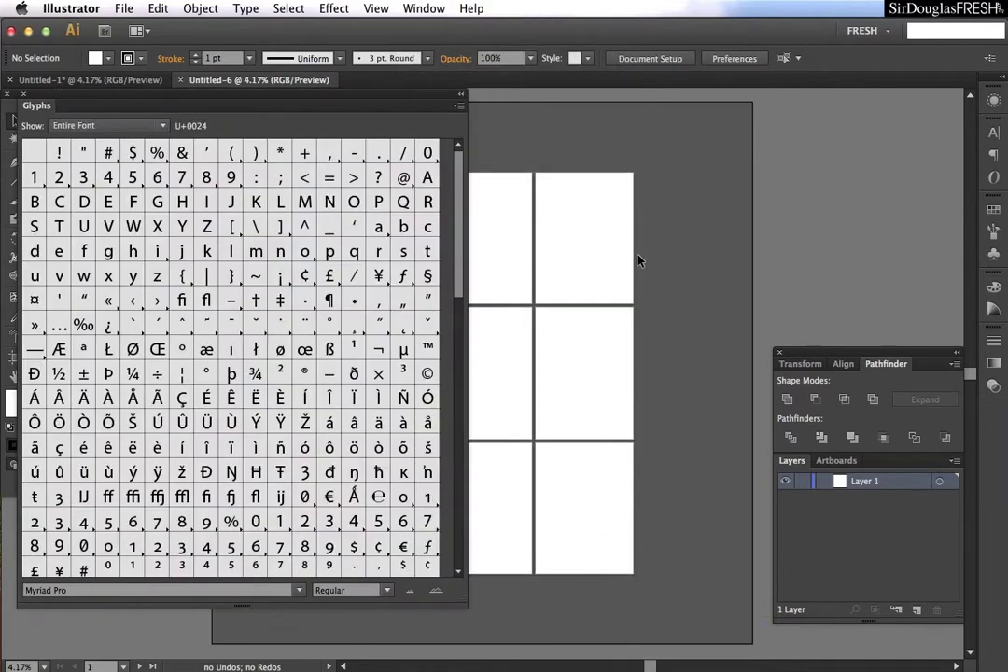
Shrink the Glyphs panel and collapse it to a narrow icon beside the tools
left_click_drag(254, 97, 293, 101)
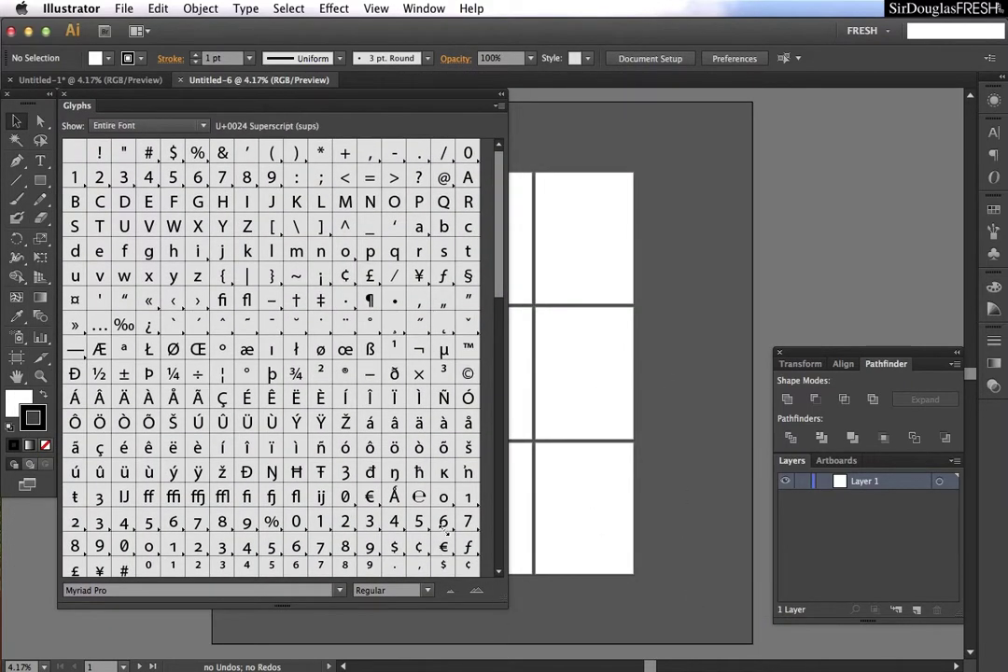
left_click_drag(507, 606, 369, 430)
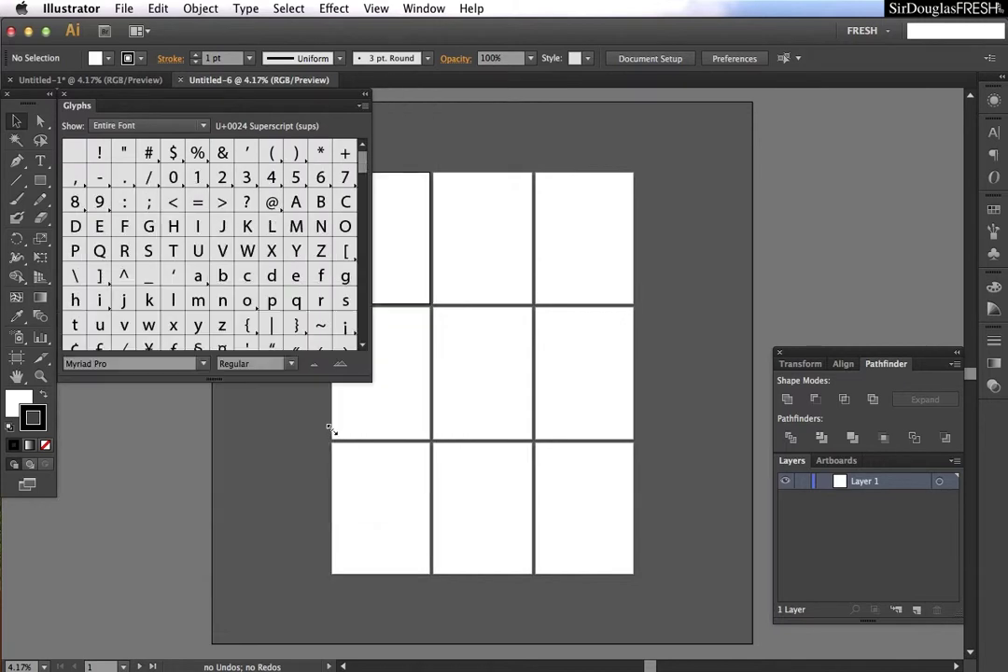
left_click(365, 98)
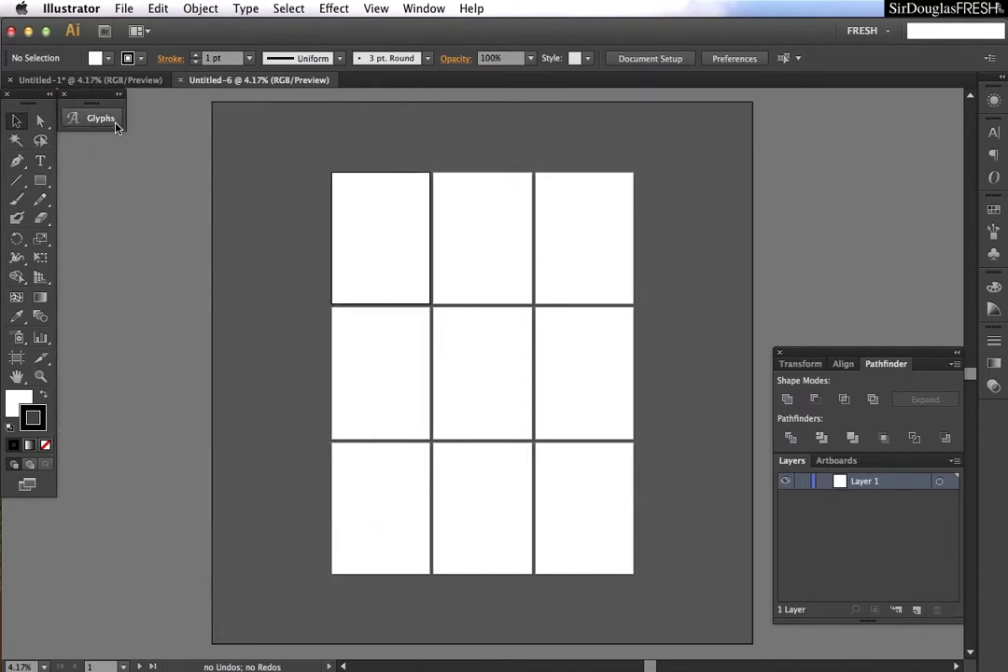
left_click_drag(128, 124, 87, 119)
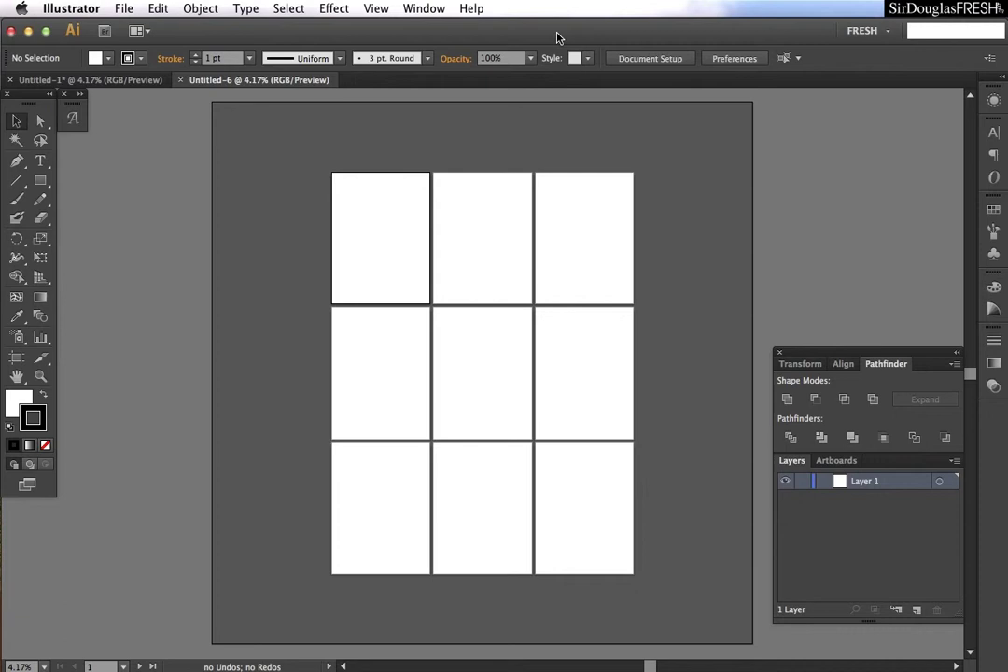
Save the current panel layout as a new workspace named 'Fun Times'
left_click(864, 32)
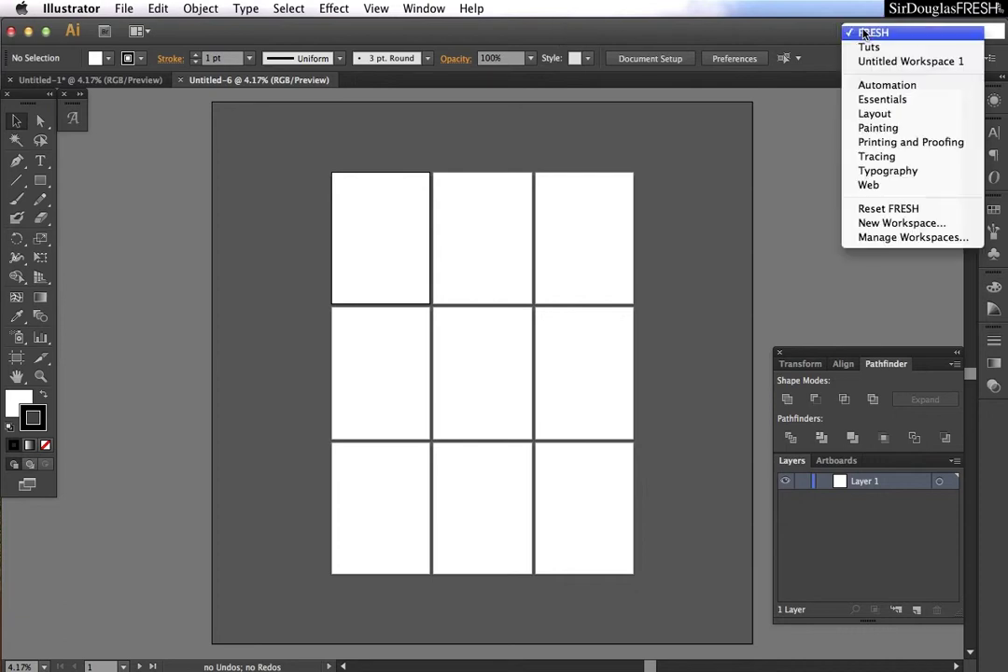
left_click(866, 33)
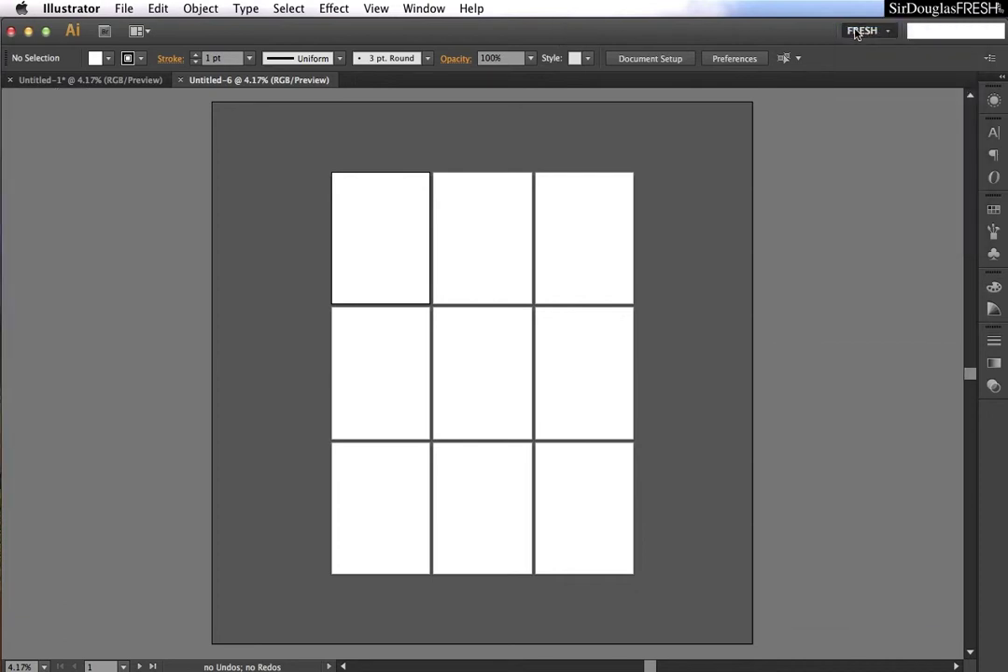
left_click(855, 33)
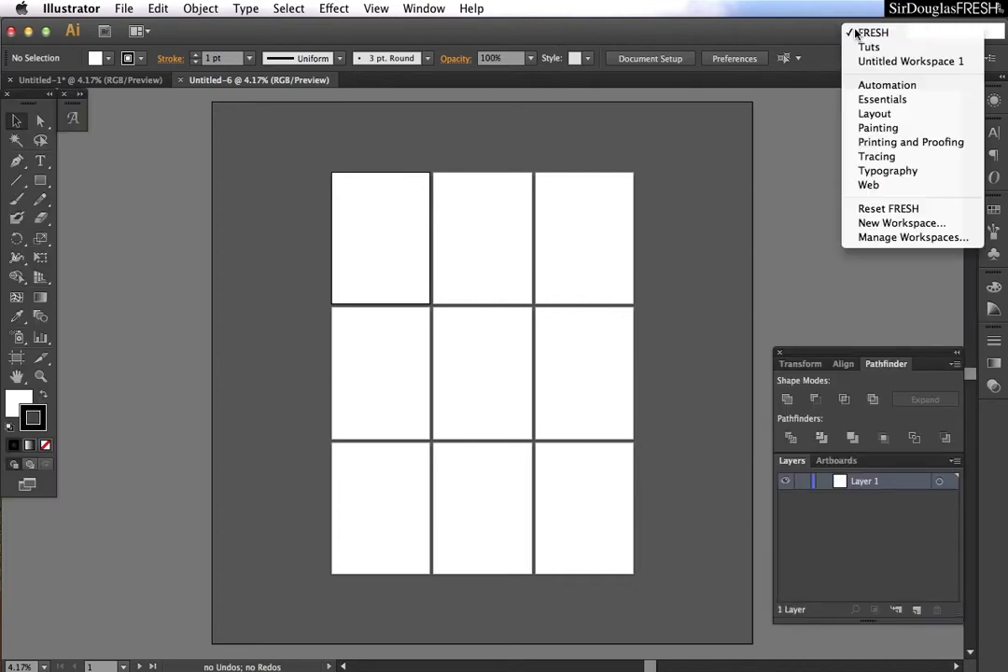
left_click(900, 224)
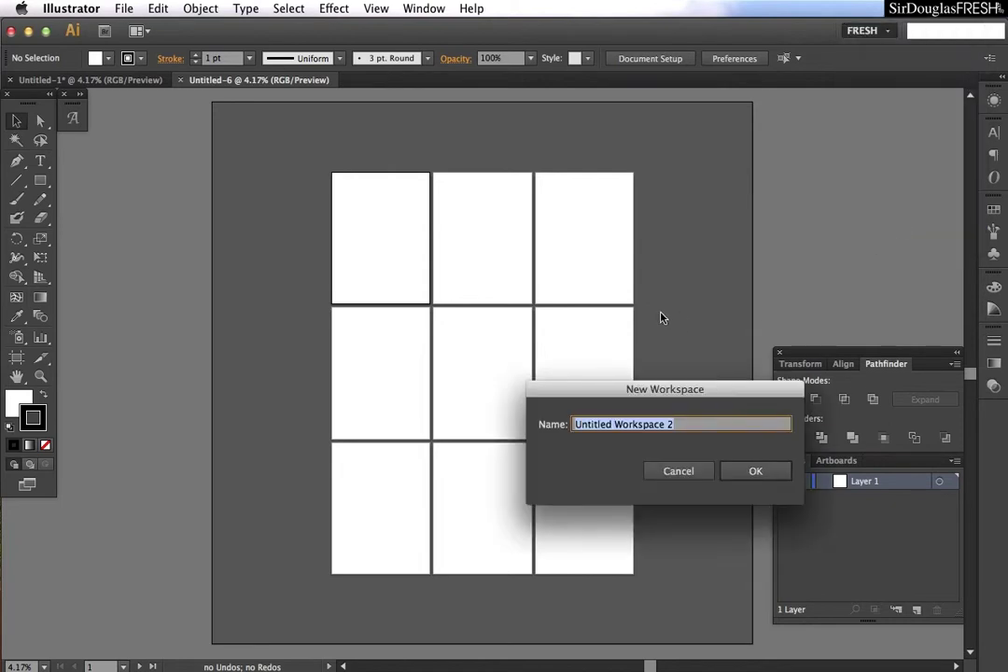
type("Fun Times")
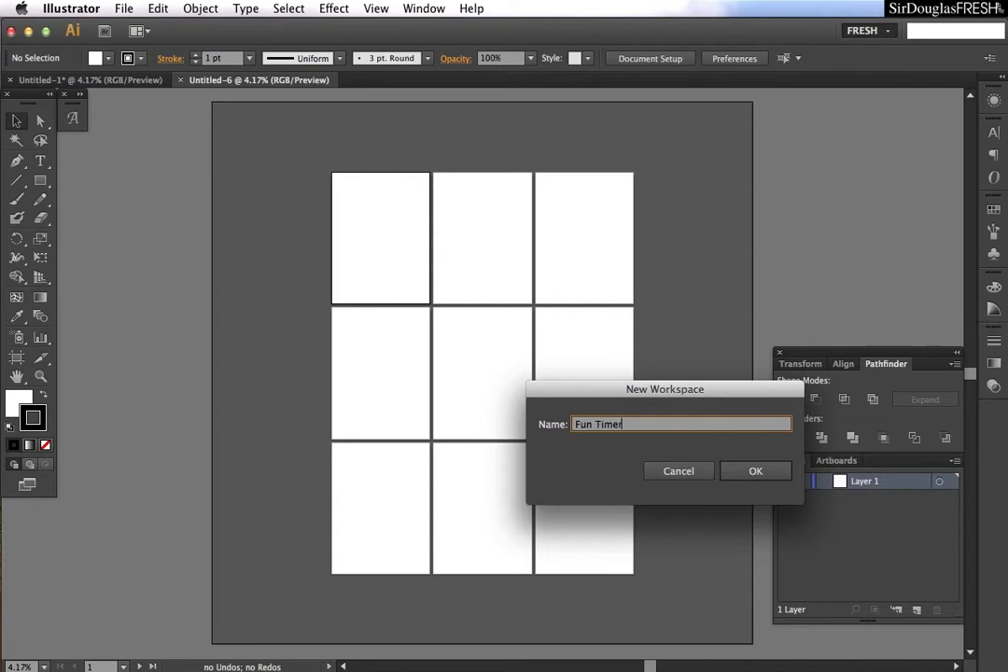
key("Return")
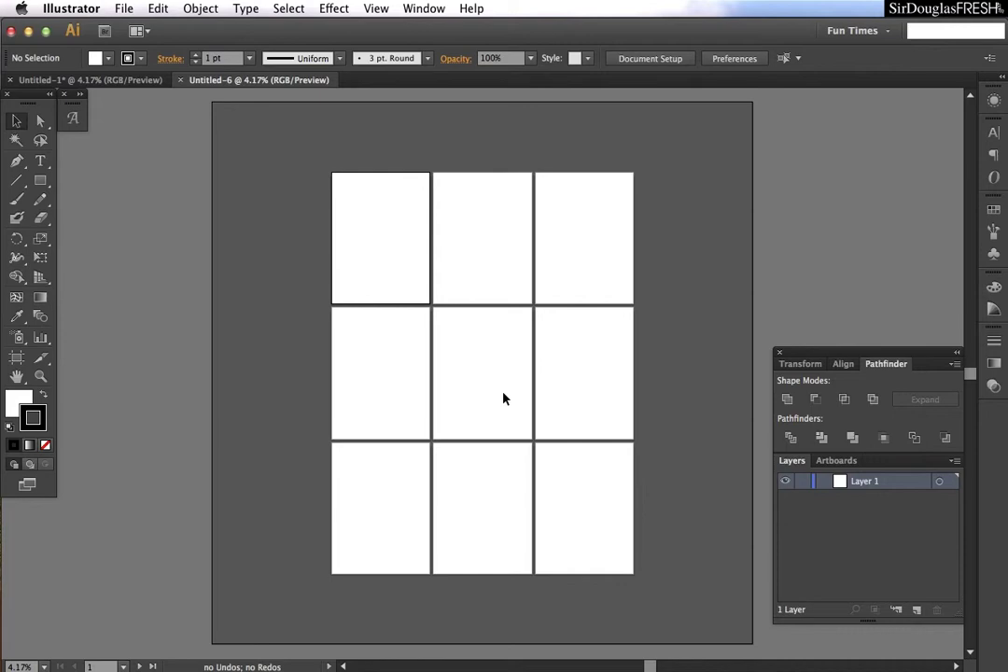
key("super+minus")
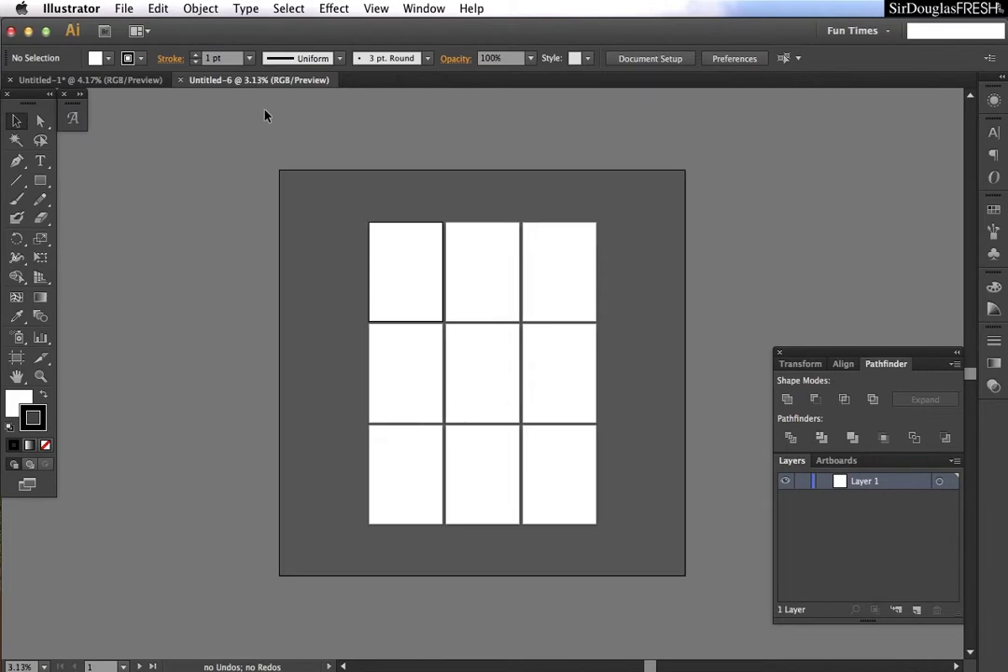
left_click(117, 80)
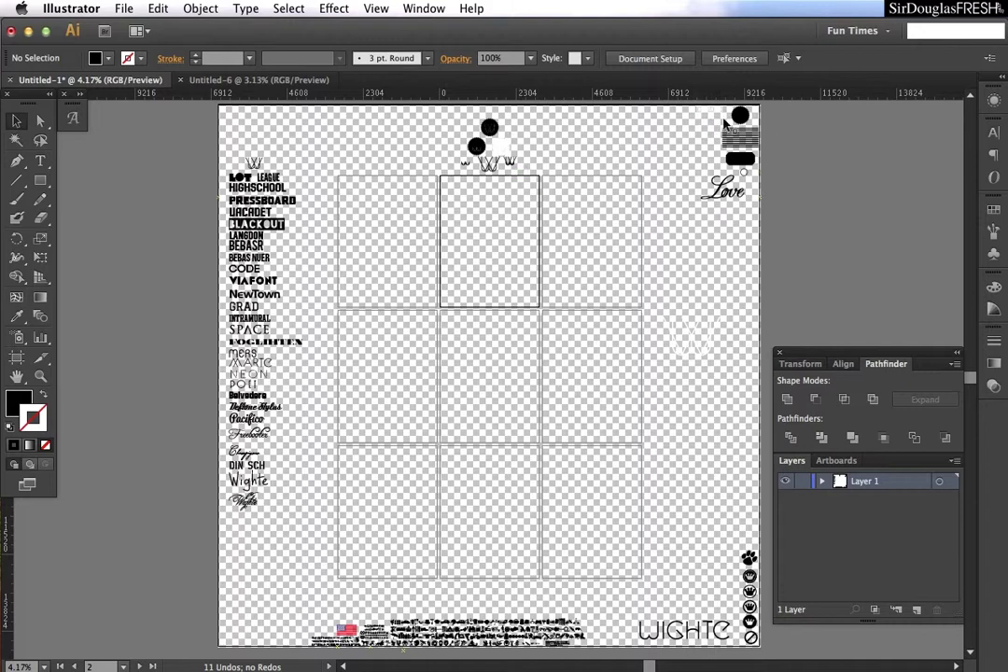
left_click(227, 81)
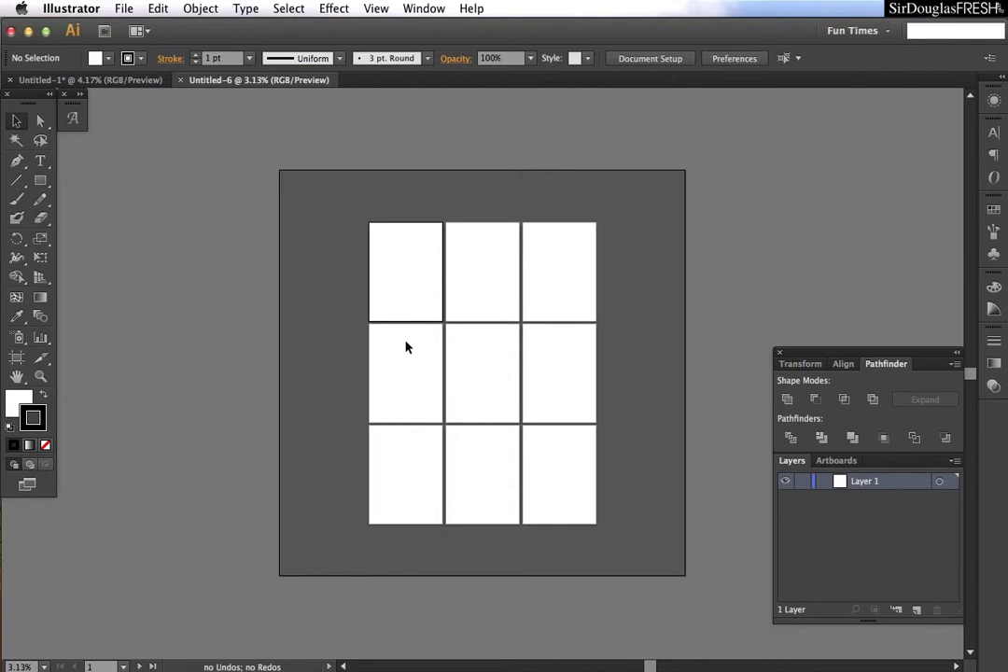
key("super+equal")
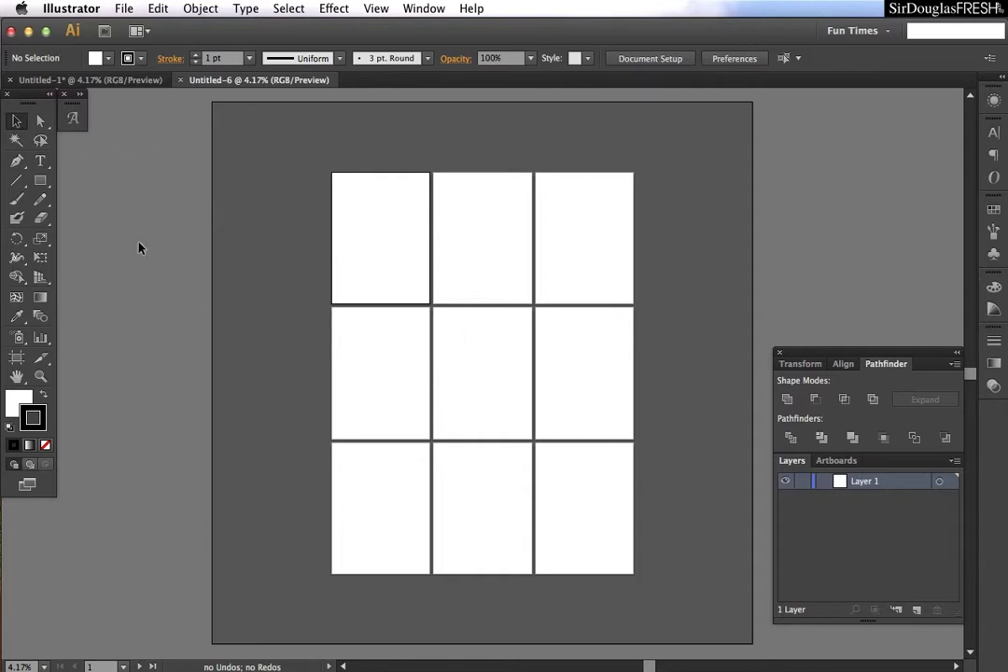
Type the sample word in a new text object on the top-middle artboard
left_click(40, 160)
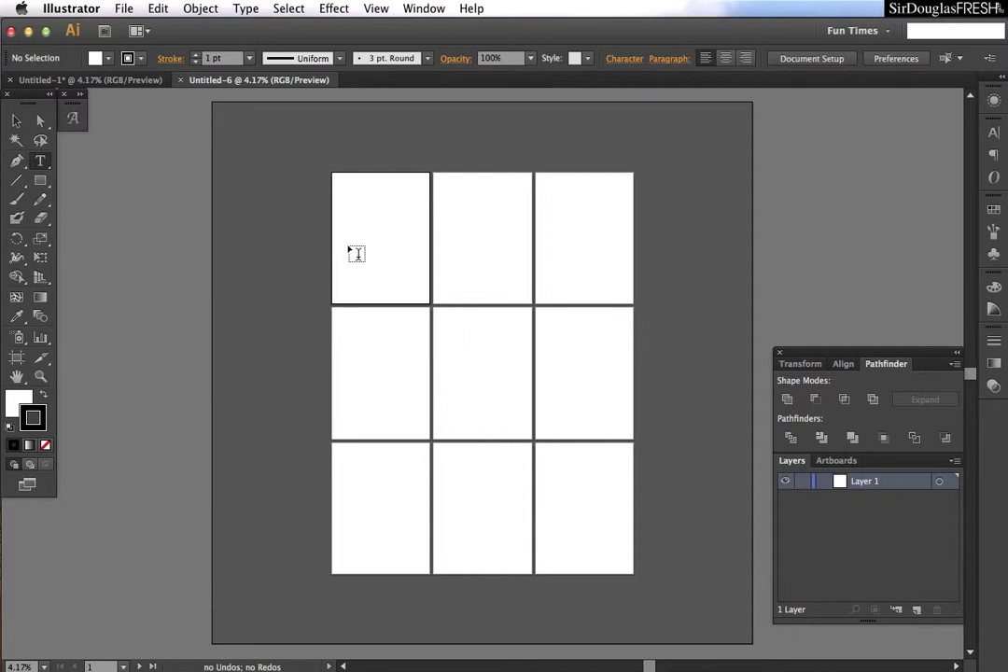
left_click(472, 256)
type("B")
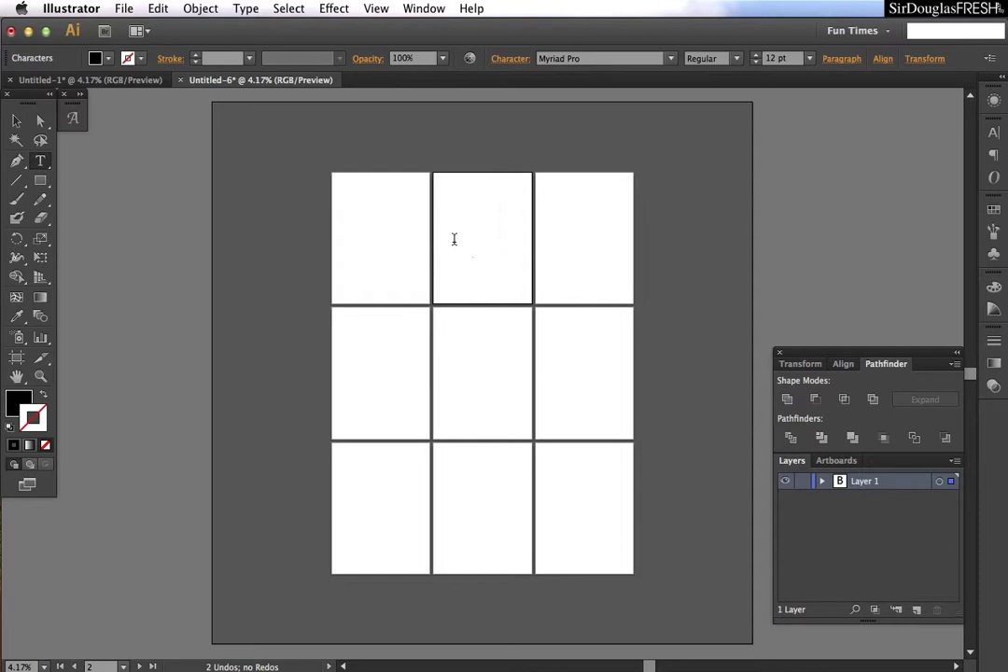
key("super+equal")
key("super+equal")
key("super+equal")
key("super+equal")
key("super+equal")
key("super+equal")
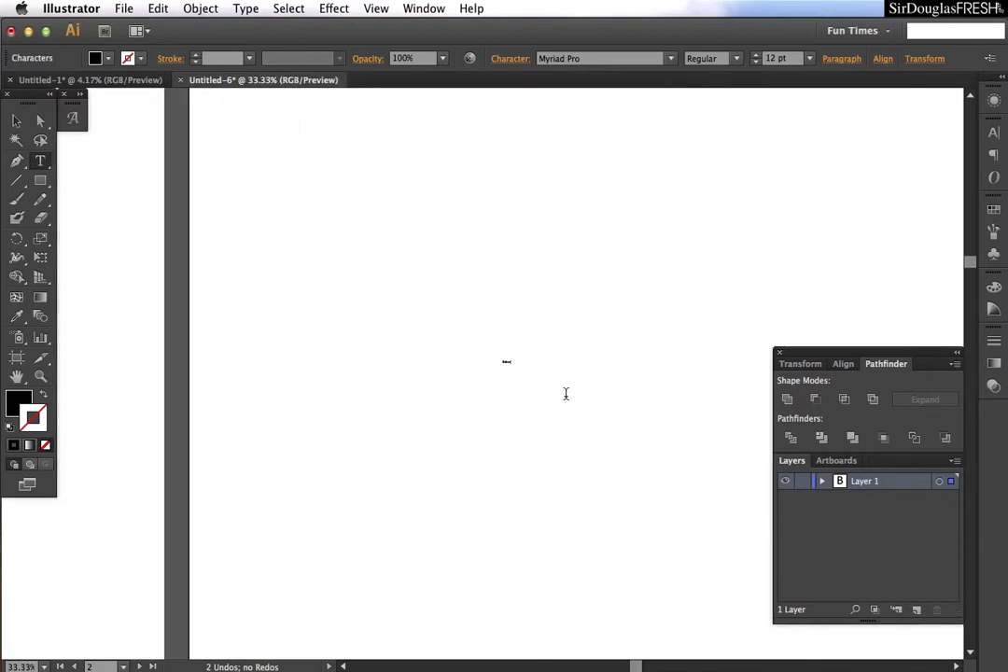
key("super+equal")
type("ubble")
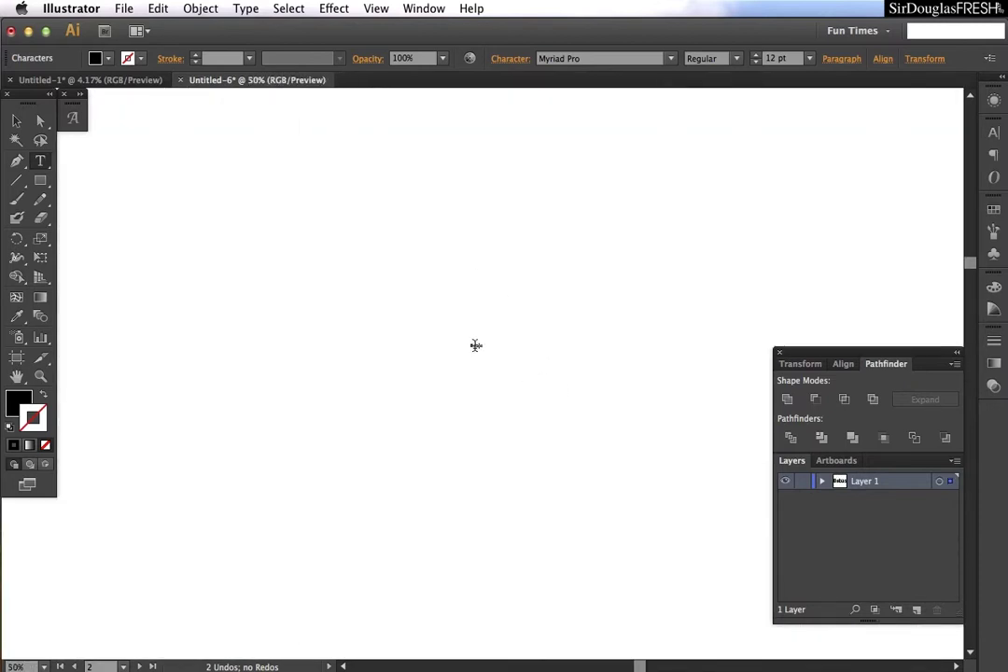
double_click(476, 346)
Set the word to the Bebas font in the Character panel and select its size field
key("super+t")
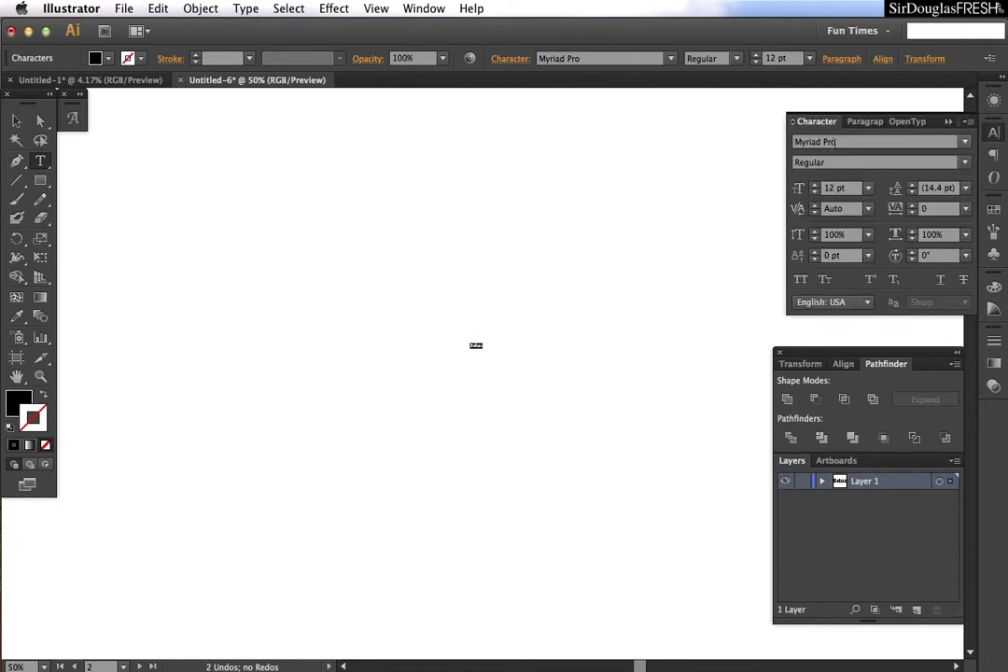
left_click(822, 141)
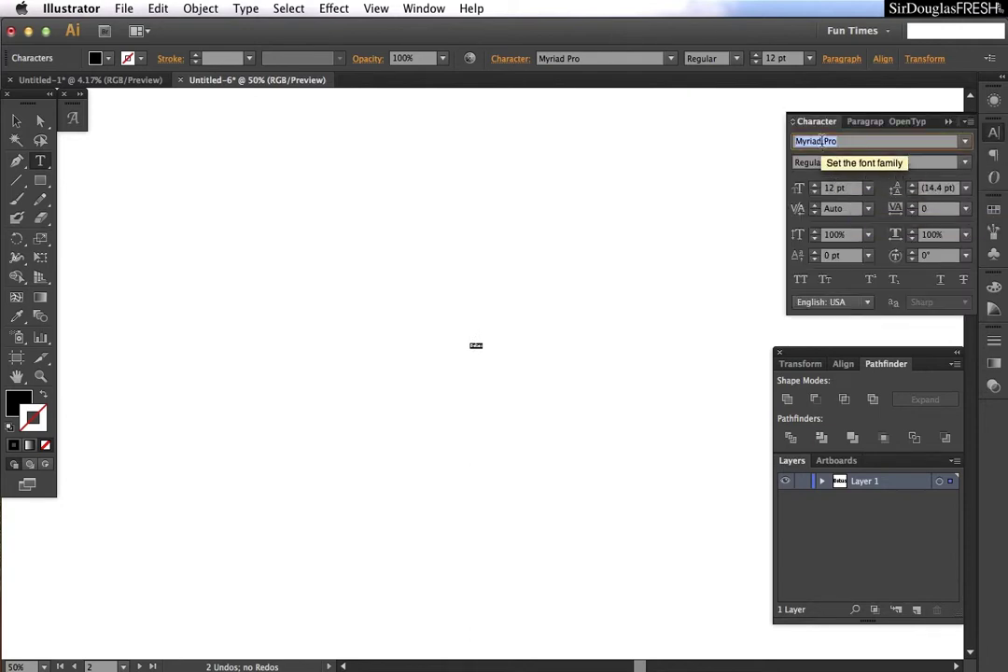
type("Bebas")
key("Return")
scroll(482, 348, "up", 1)
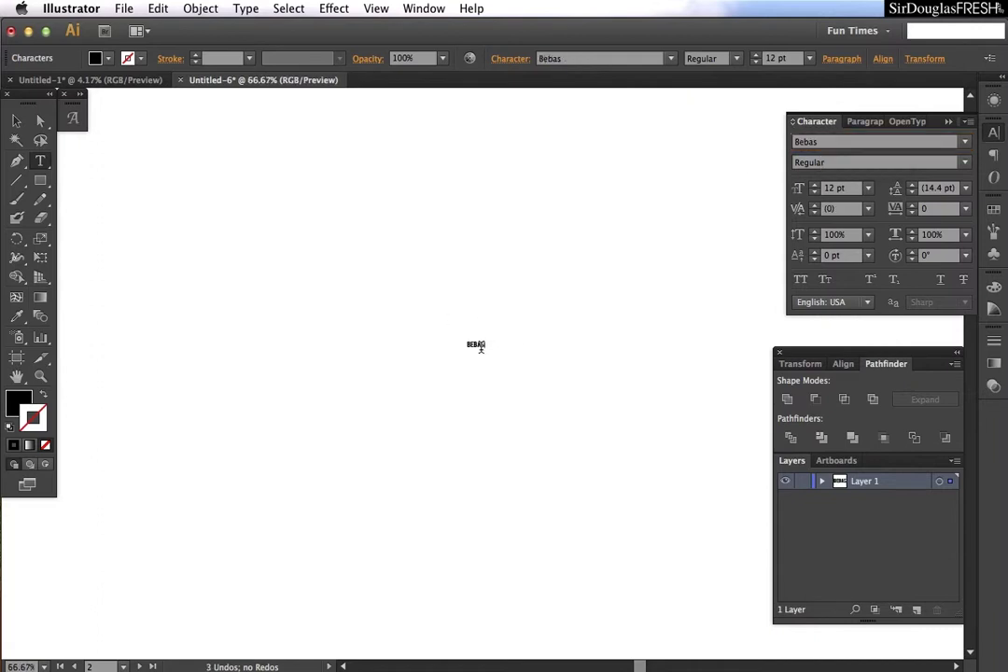
scroll(482, 349, "up", 2)
double_click(463, 337)
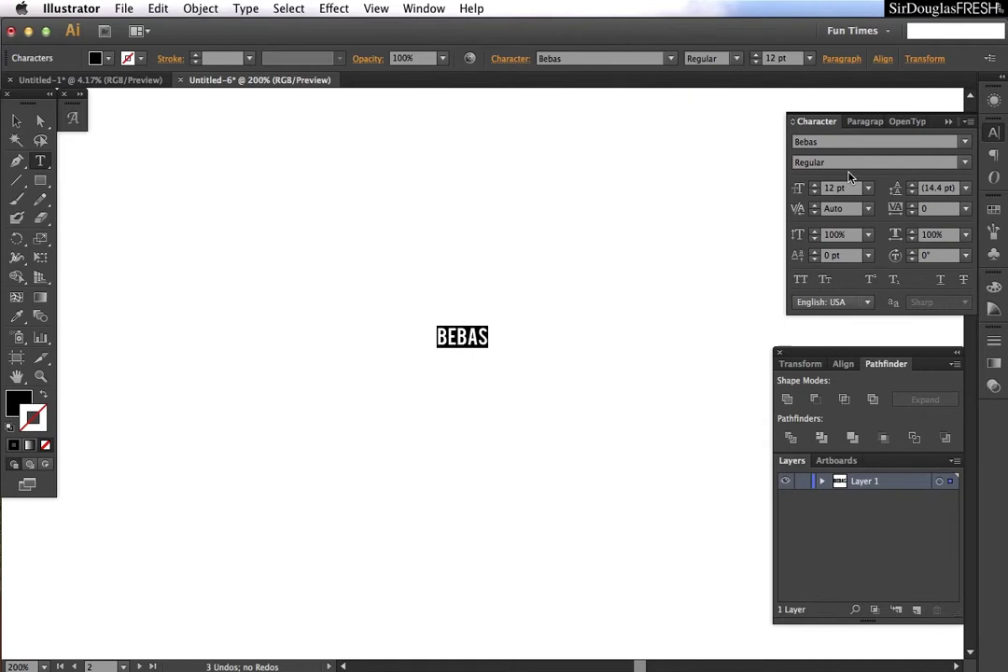
scroll(601, 280, "down", 3)
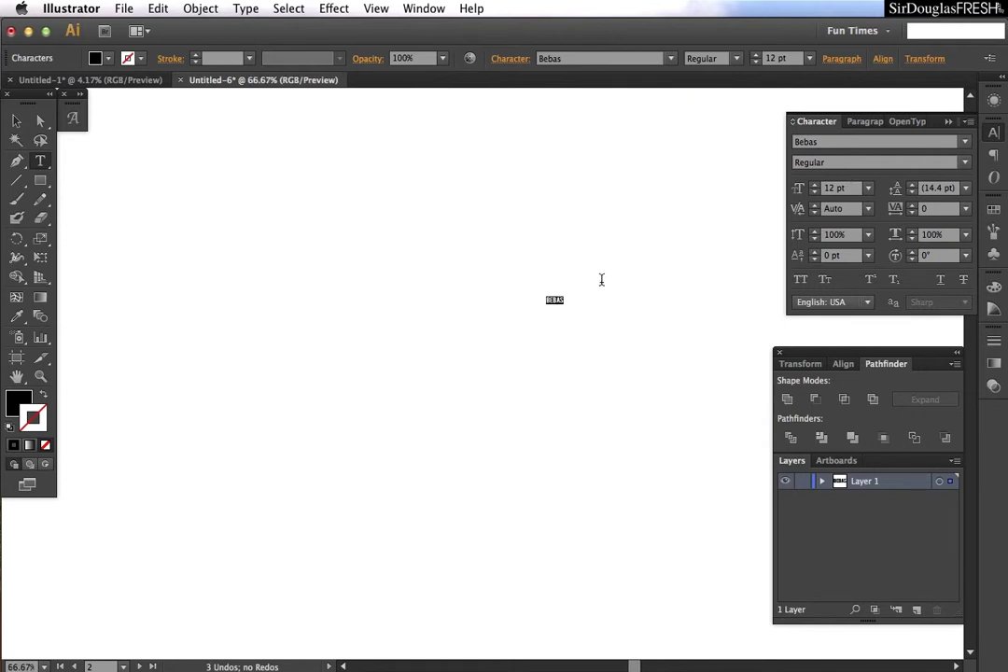
mouse_move(633, 667)
left_mouse_down()
mouse_move(651, 666)
mouse_move(643, 667)
left_mouse_up()
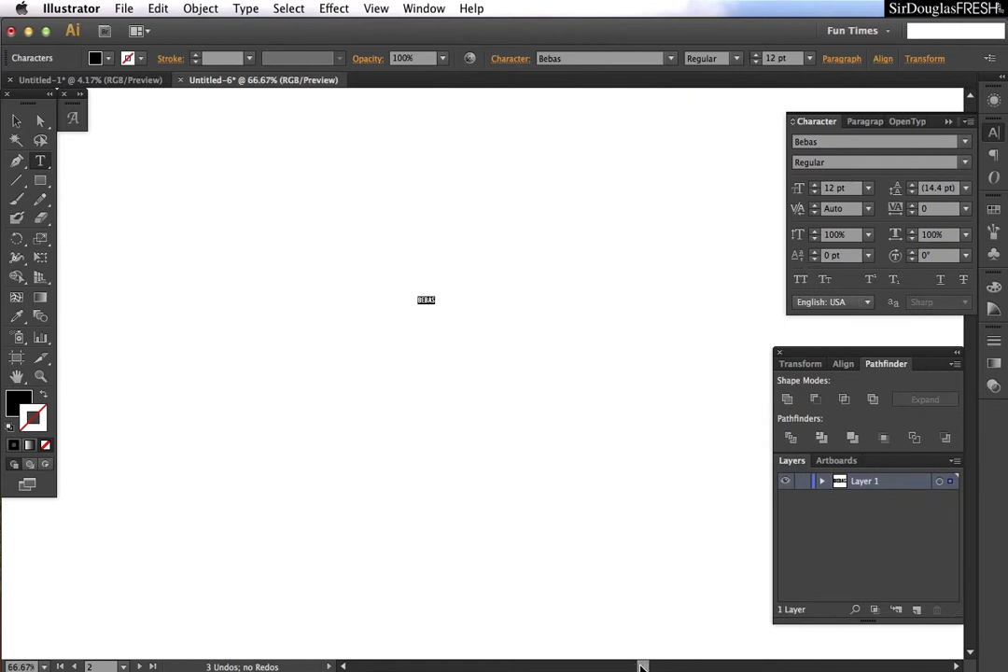
left_click(827, 190)
Set BEBAS to 340 pt with Optical kerning
type("340")
key("Return")
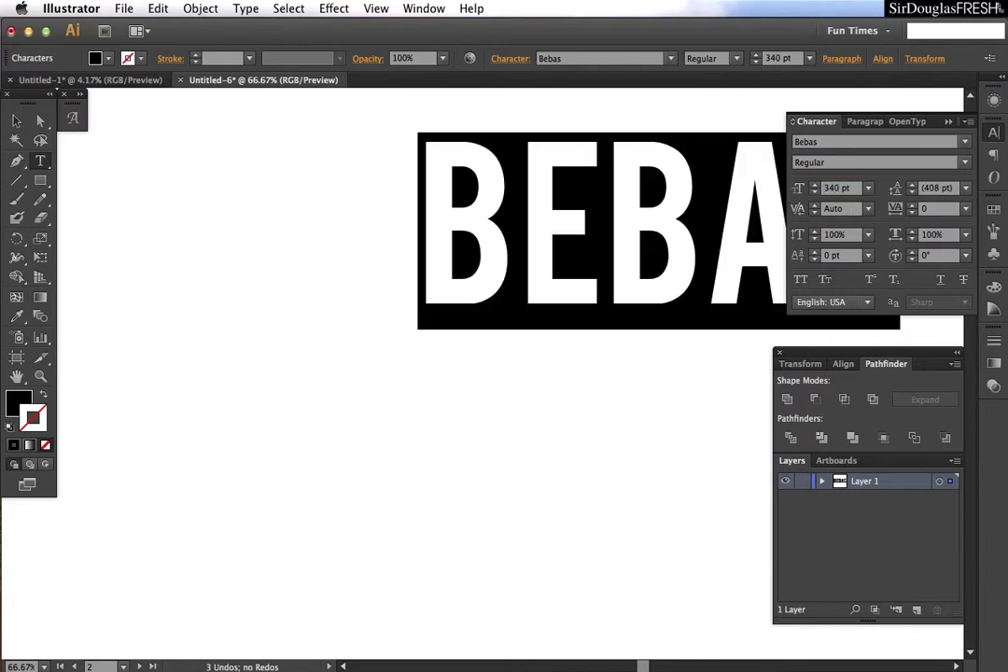
key("super+minus")
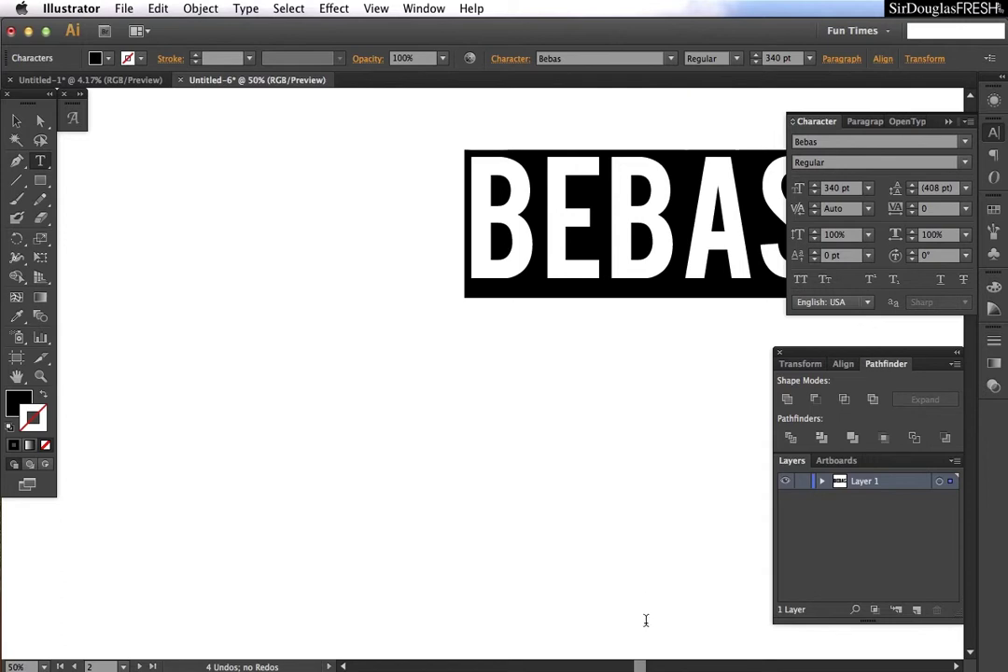
scroll(644, 554, "right", 4)
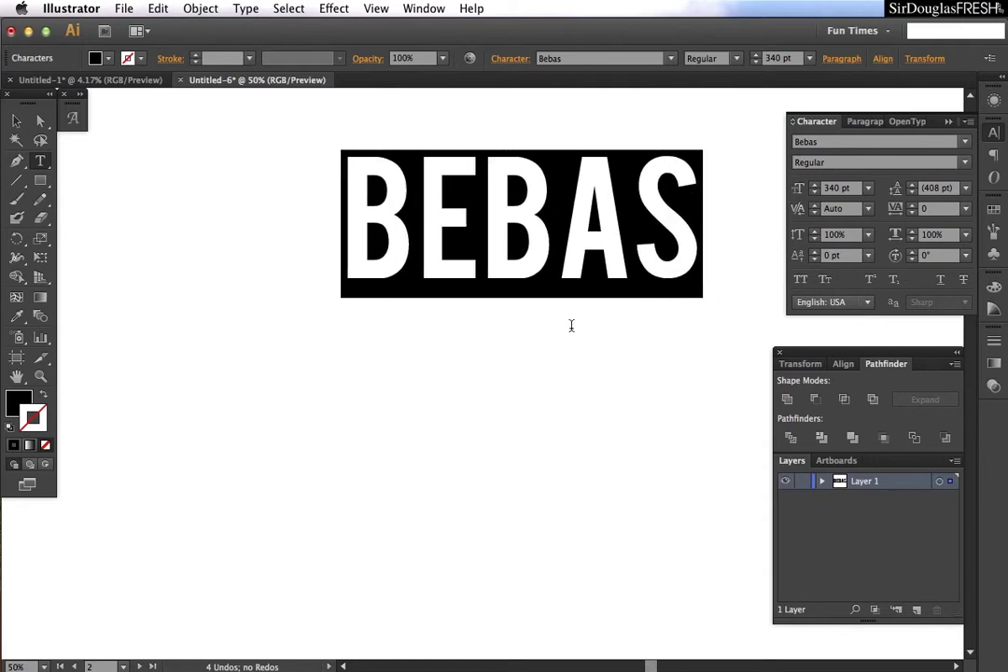
key("super+minus")
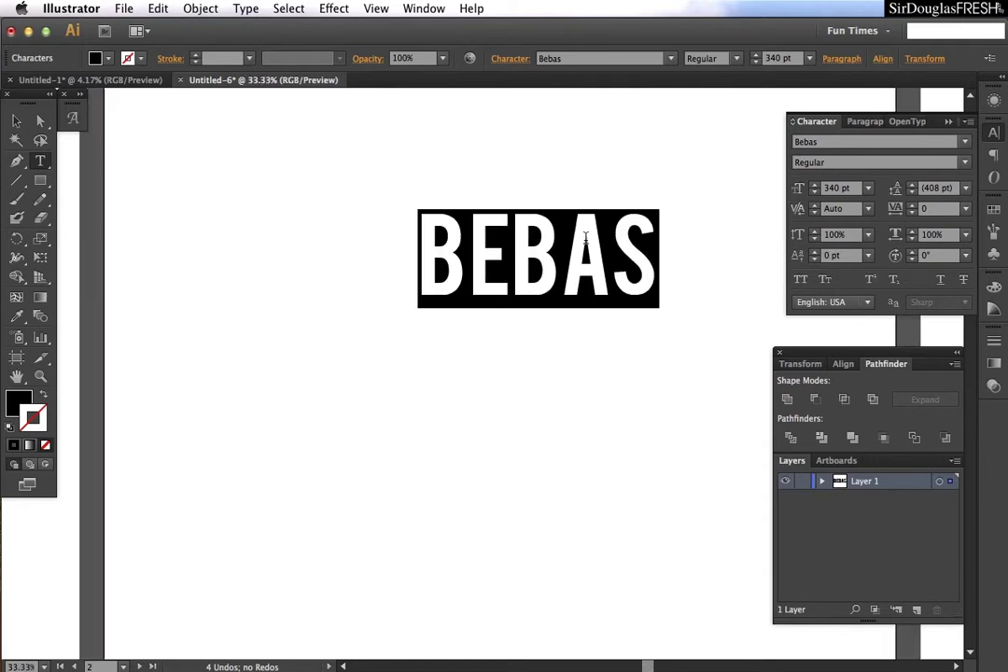
left_click(868, 208)
left_click(891, 244)
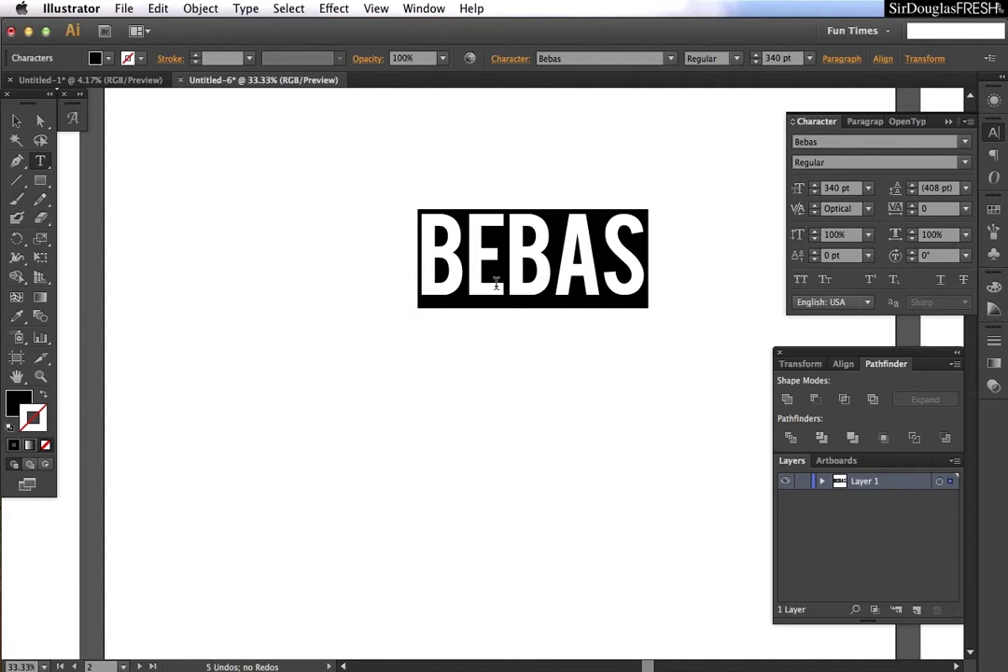
Drag the BEBAS text off the artboard grid onto the pasteboard
left_click(15, 118)
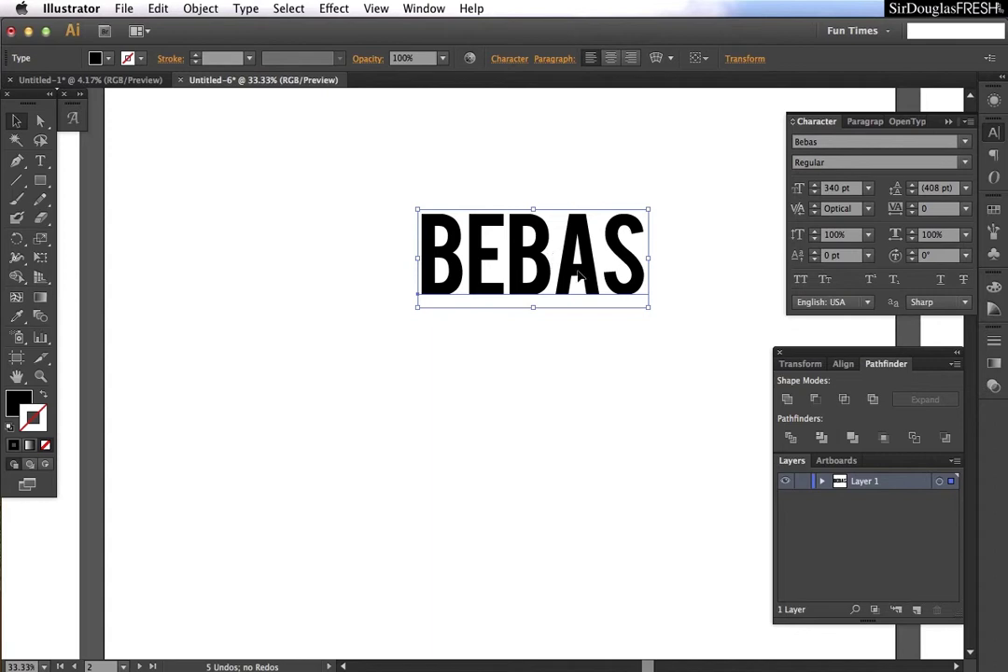
scroll(537, 266, "down", 6)
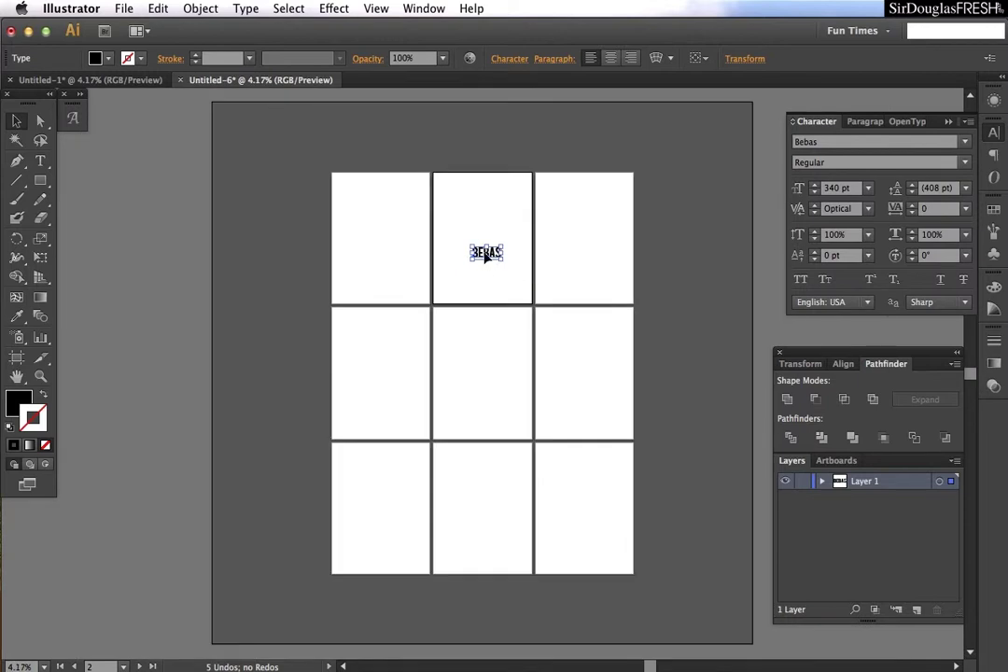
left_click_drag(485, 257, 240, 172)
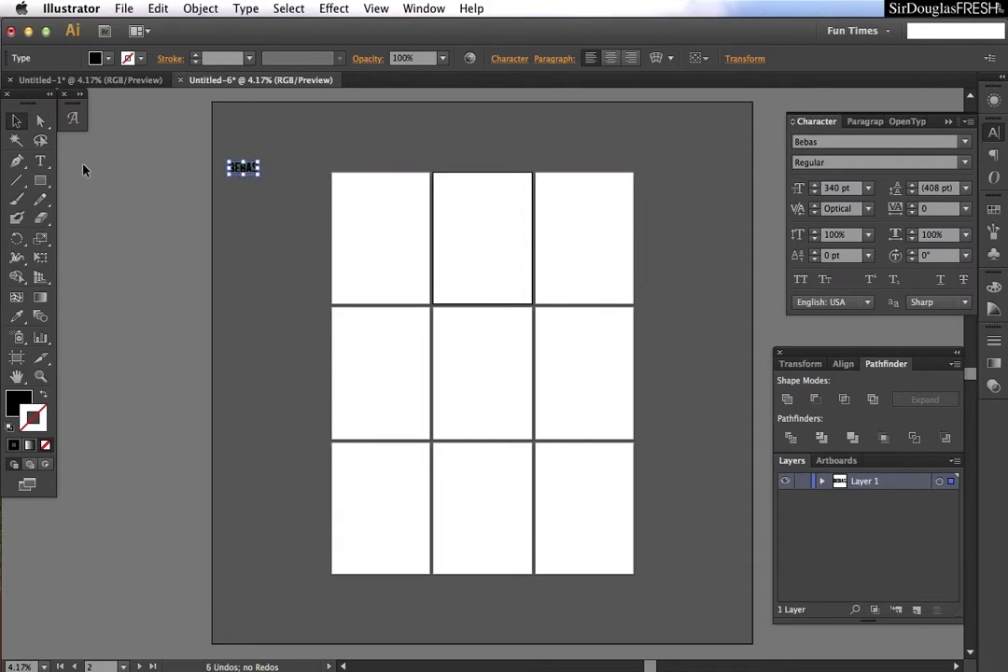
Select the column of font samples in Untitled-1
left_click(65, 80)
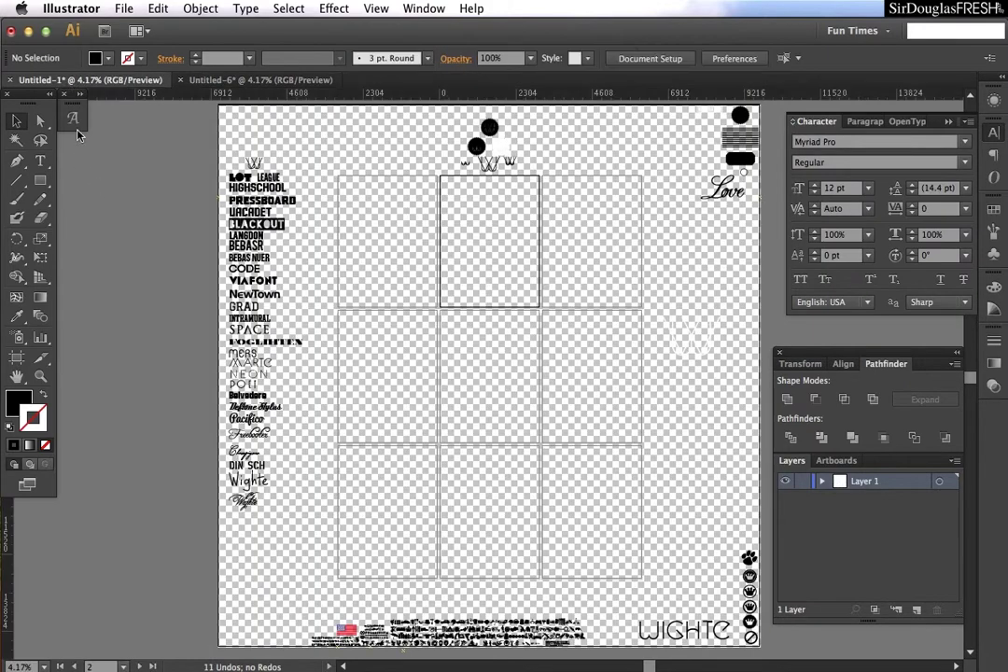
left_click(266, 81)
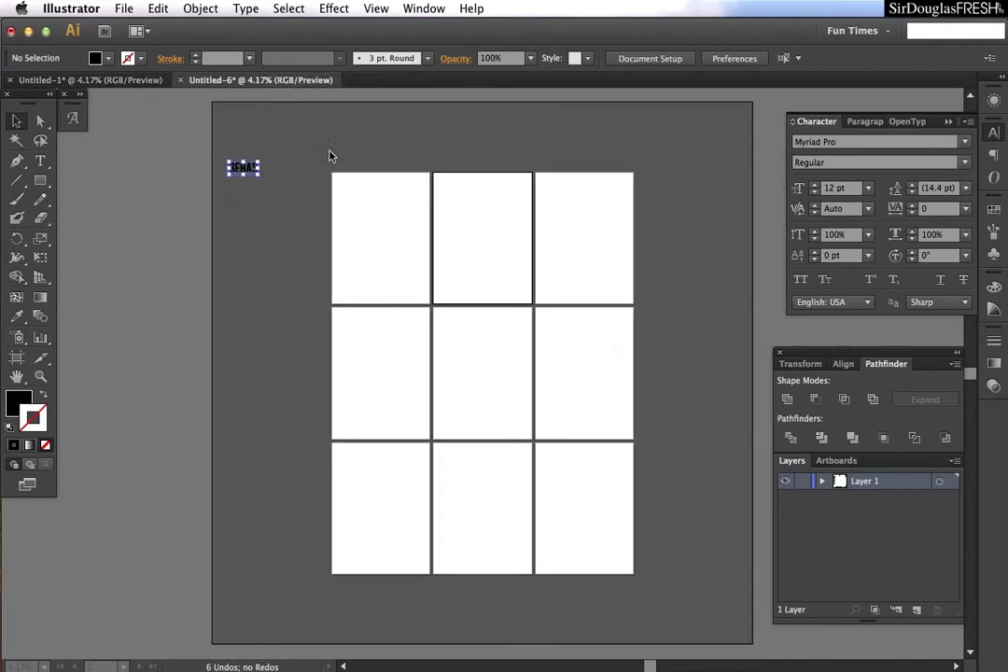
left_click(70, 79)
left_click(319, 220)
left_click_drag(275, 165, 225, 424)
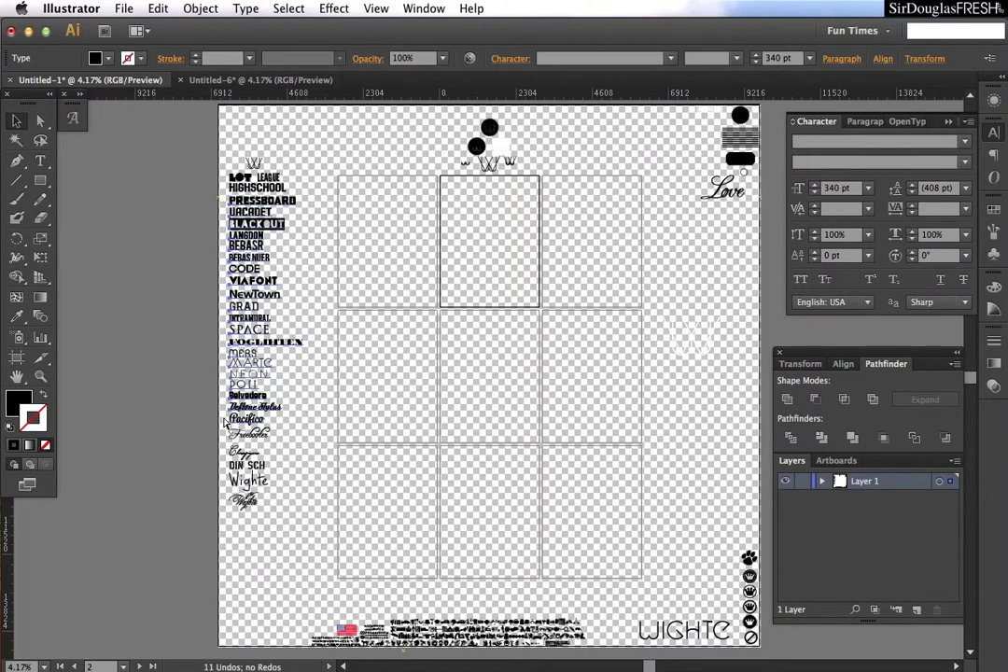
Paste the font samples into Untitled-6 and place the column beneath BEBAS
left_click(254, 79)
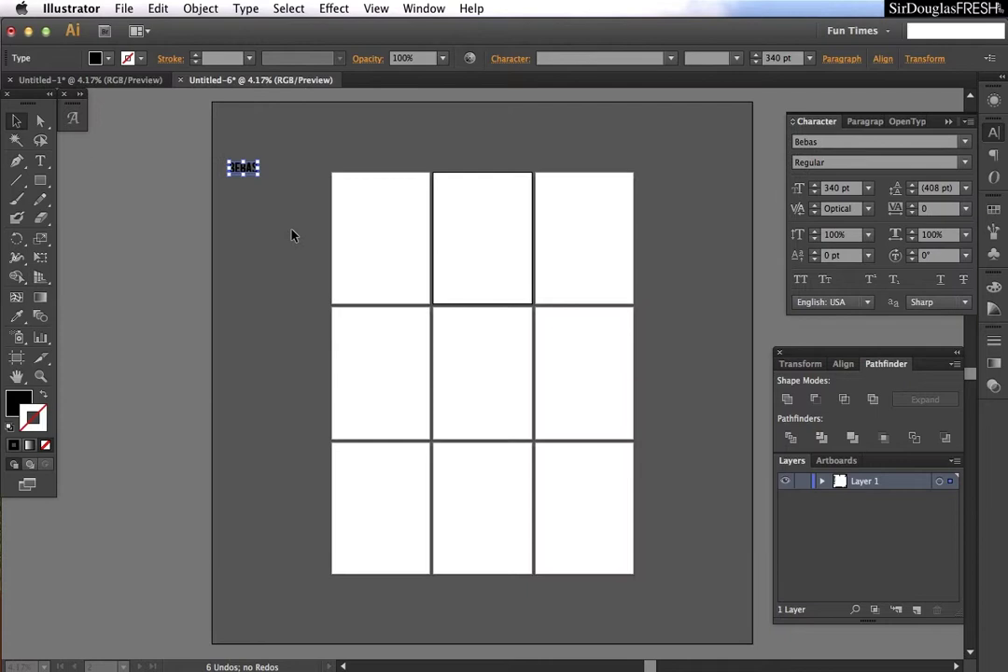
left_click(267, 256)
key("cmd+v")
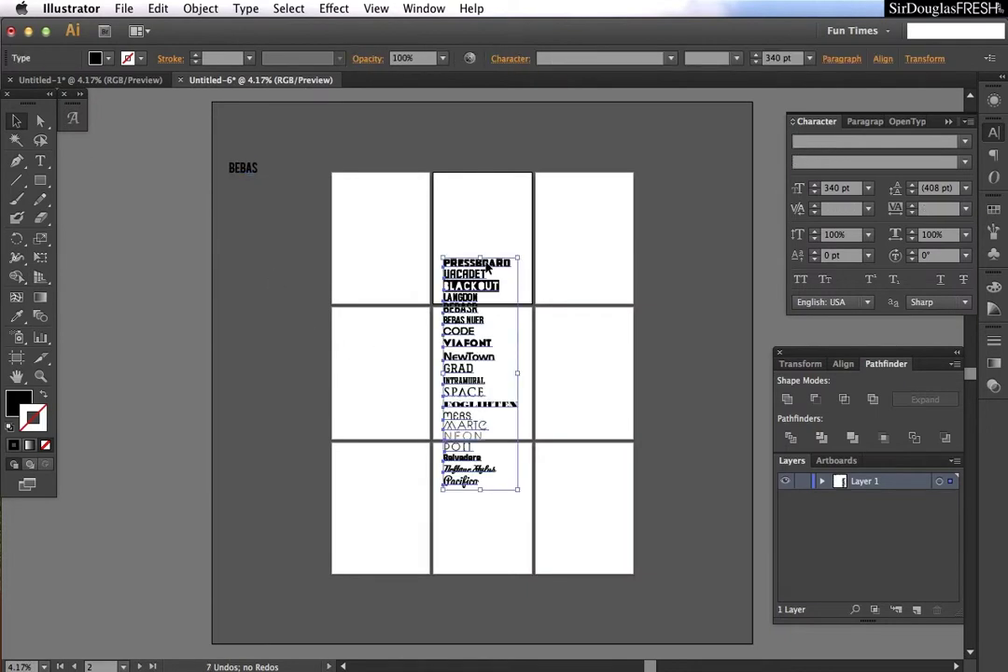
left_click_drag(486, 267, 275, 185)
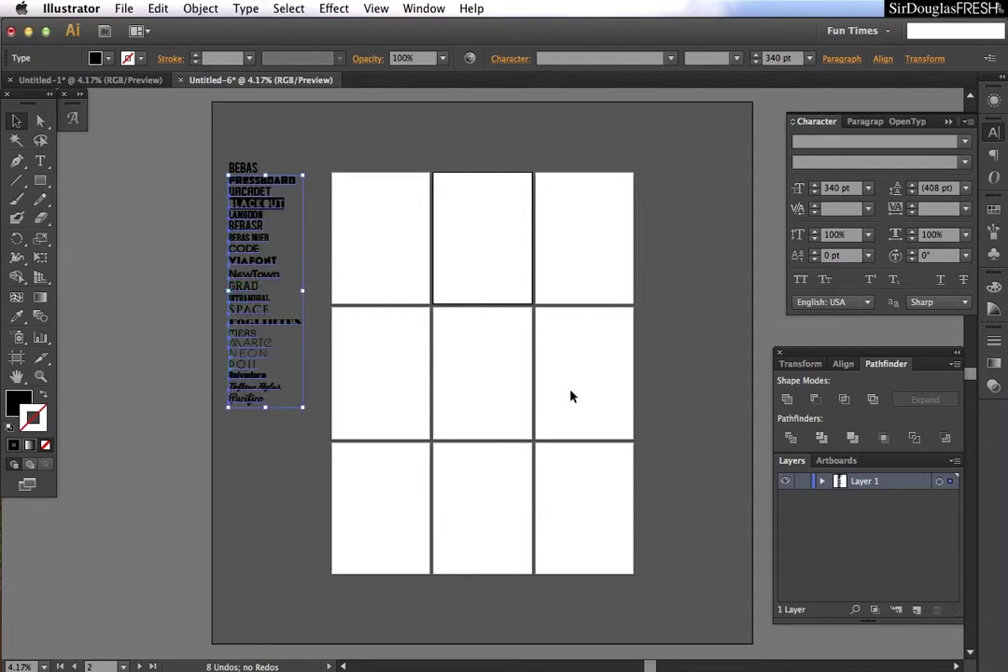
left_click(684, 473)
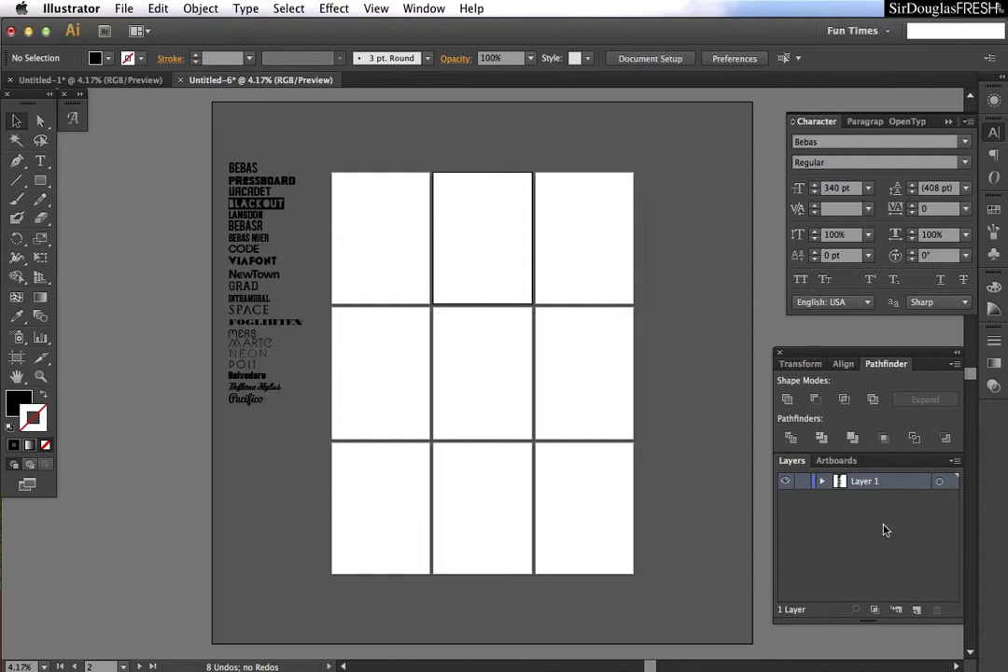
Rename Layer 1 to 'Fonts' and add two new layers
double_click(860, 481)
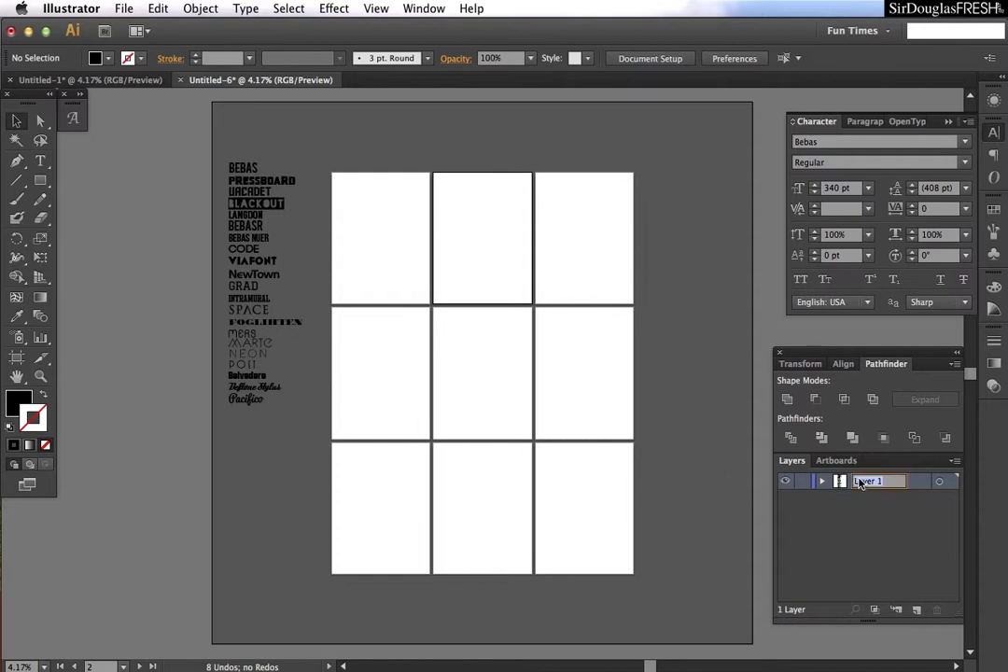
type("Fonts")
left_click(900, 611)
left_click(900, 612)
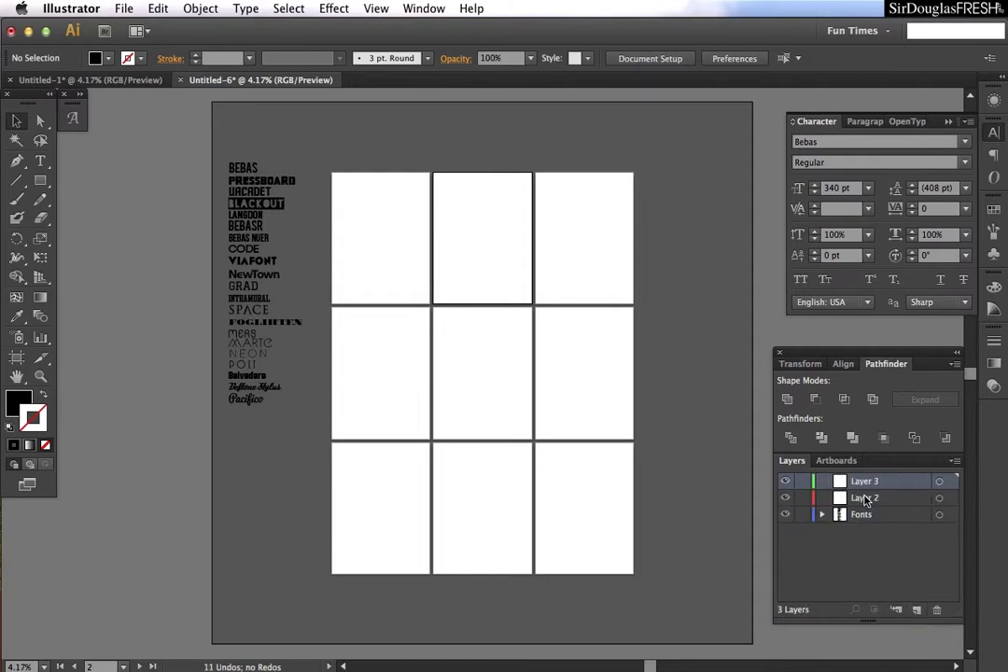
Rename Layer 2 to 'Symbols' and Layer 3 to 'Logos'
double_click(865, 500)
type("C")
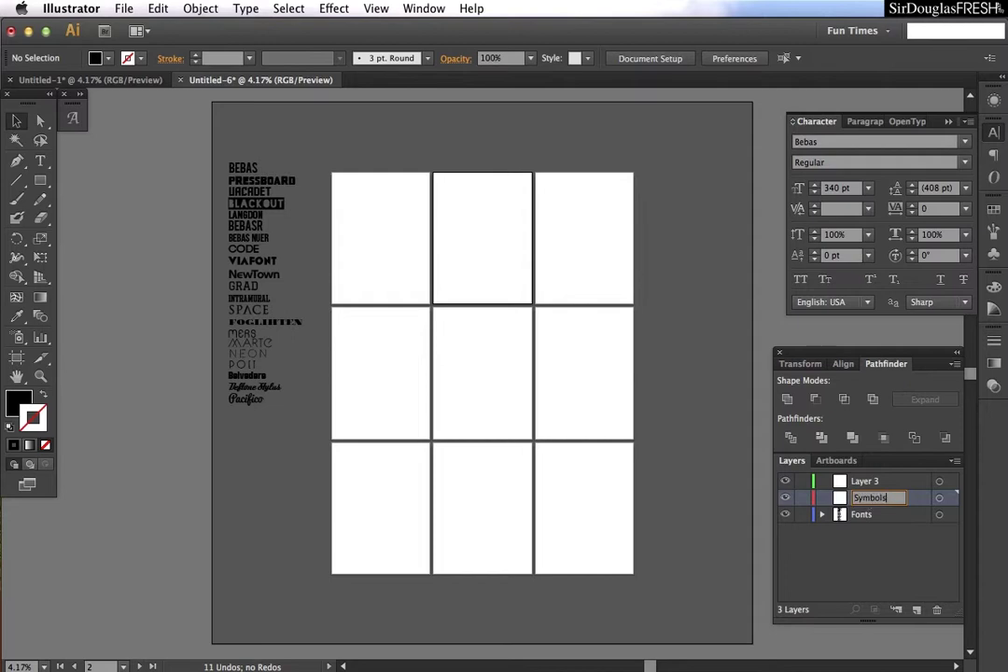
double_click(869, 483)
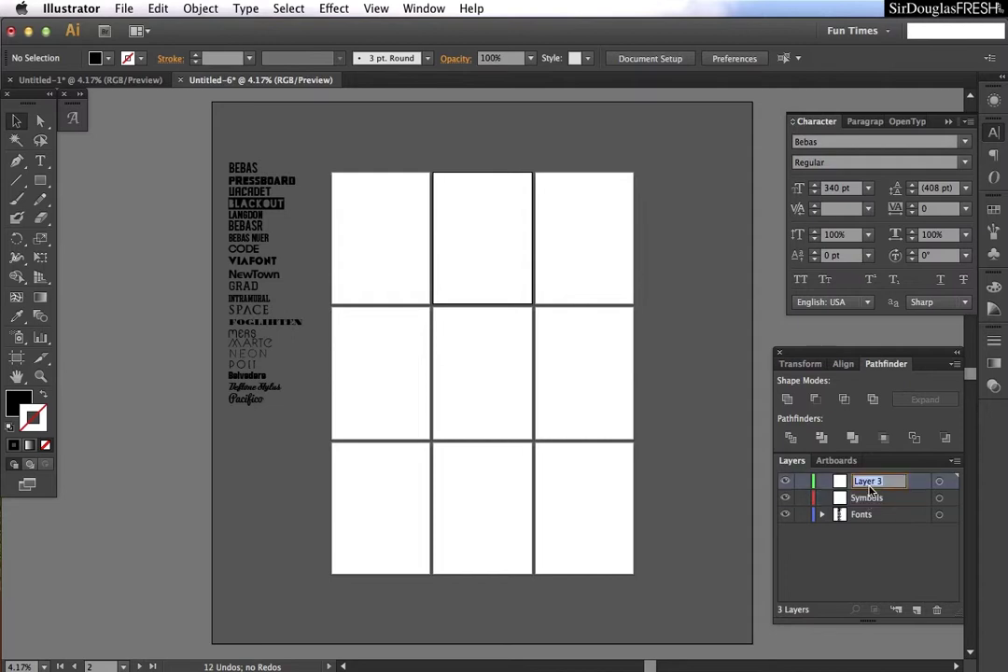
type("Logos")
Confirm the Logos layer name and select the four crown icons in Untitled-1
left_click(623, 567)
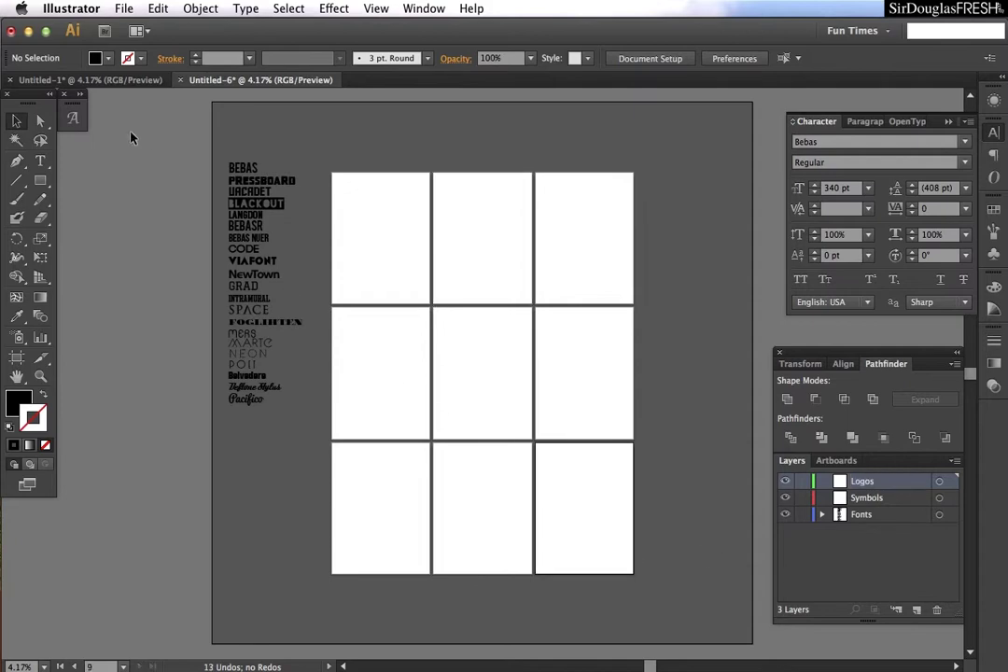
left_click(103, 79)
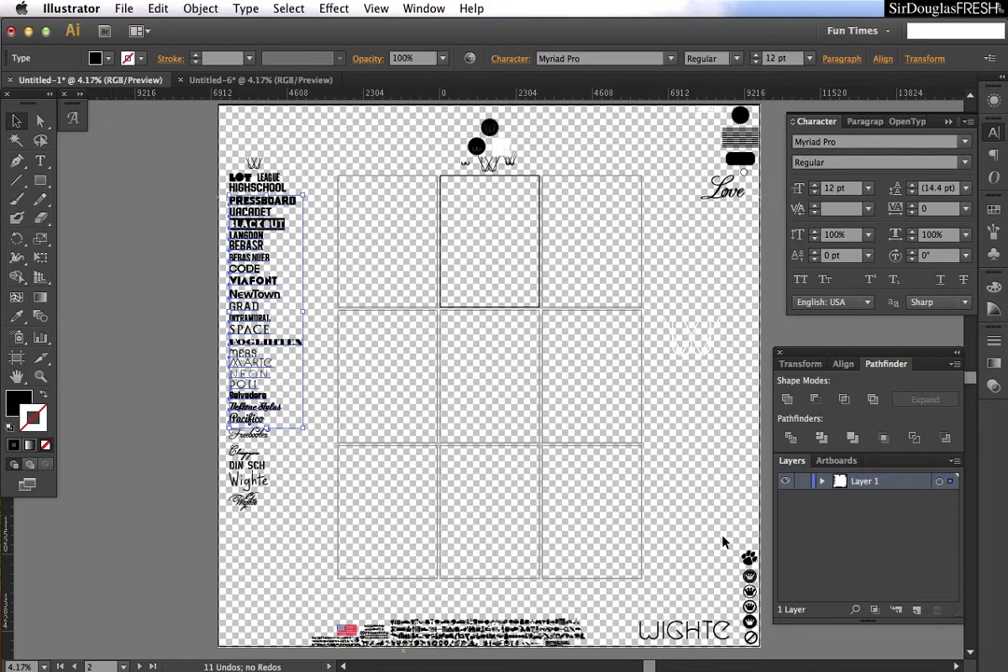
key("super+equal")
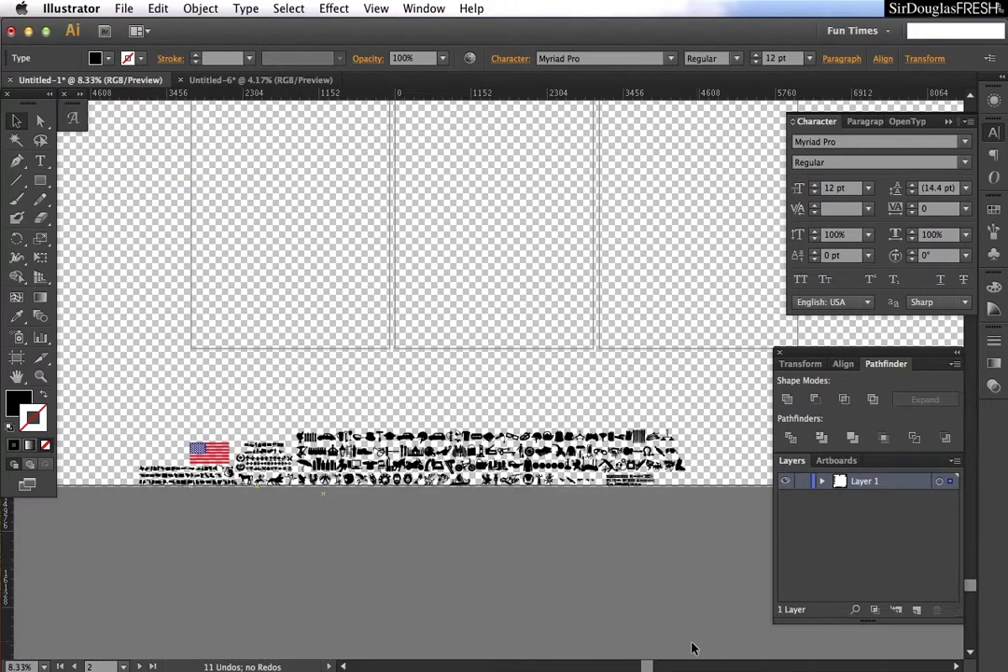
scroll(691, 648, "right", 15)
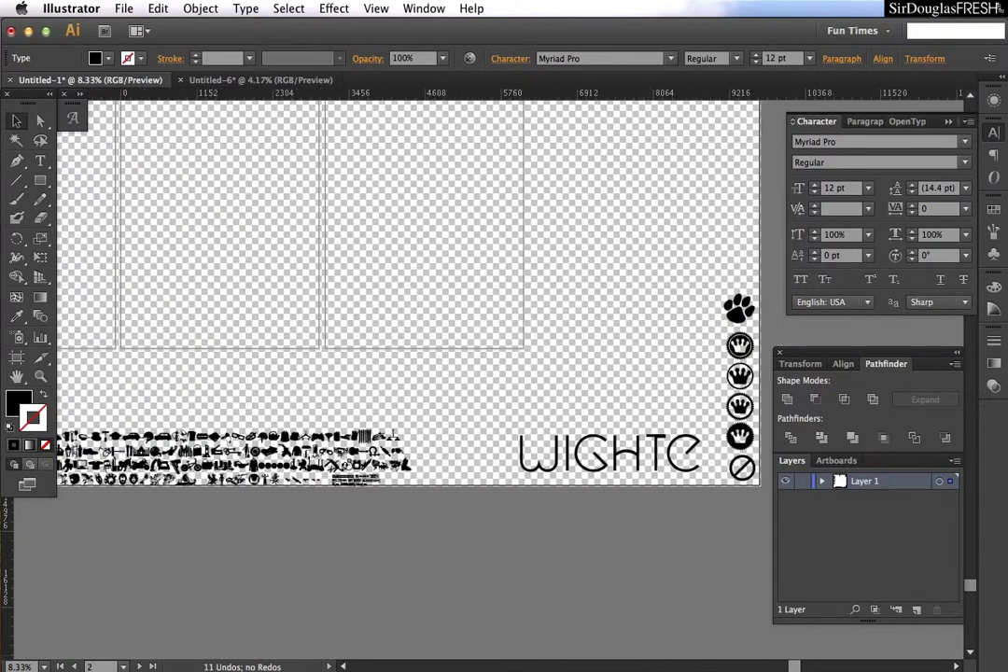
scroll(662, 512, "right", 1)
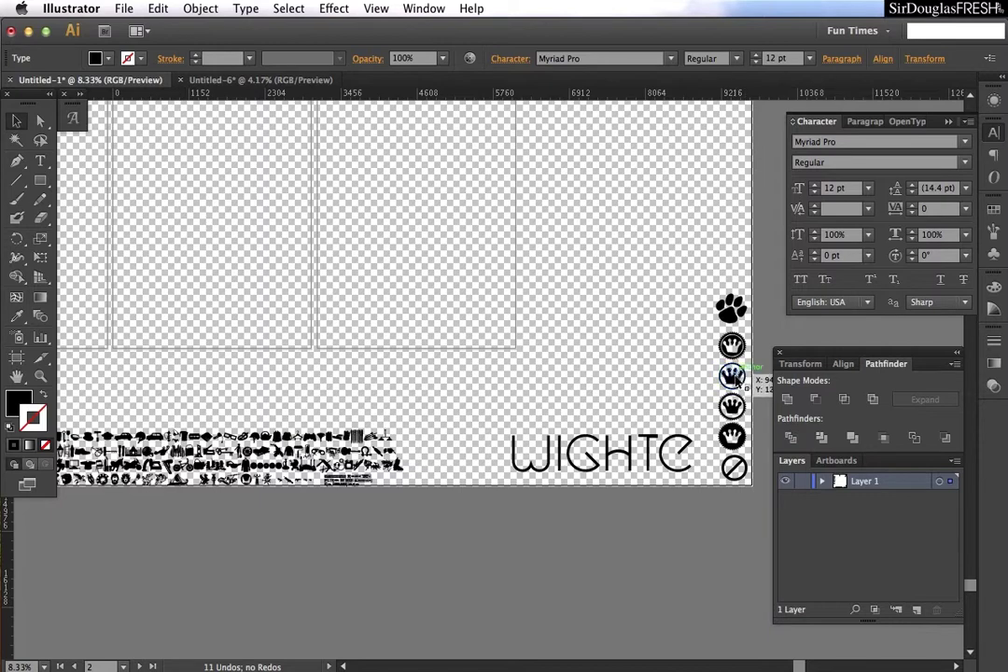
left_click_drag(756, 333, 707, 457)
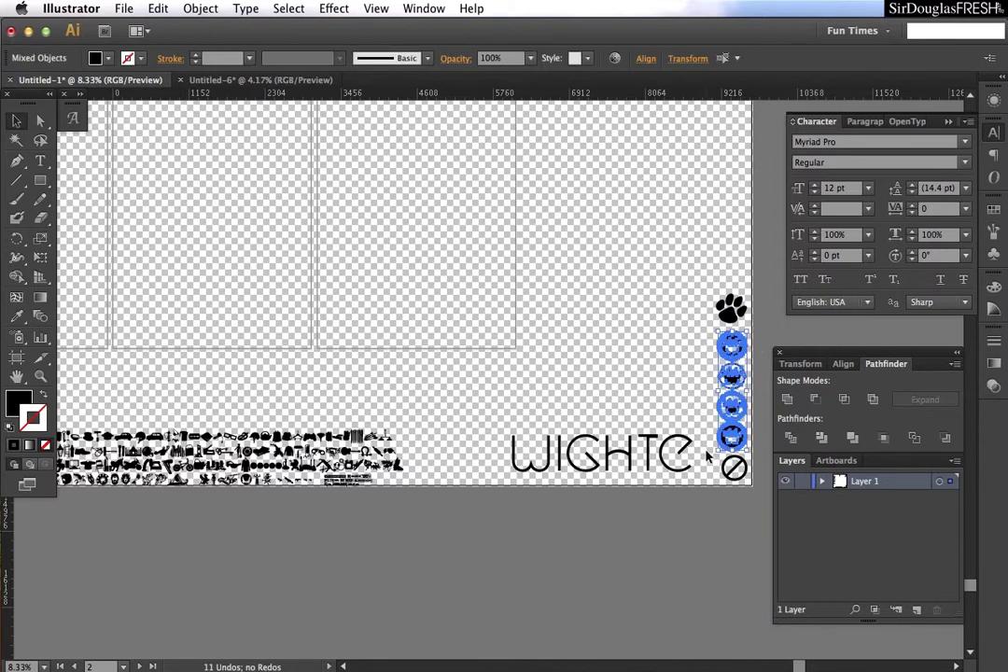
Paste the crowns into Untitled-6 beside the bottom-right artboard and deselect them
left_click(200, 80)
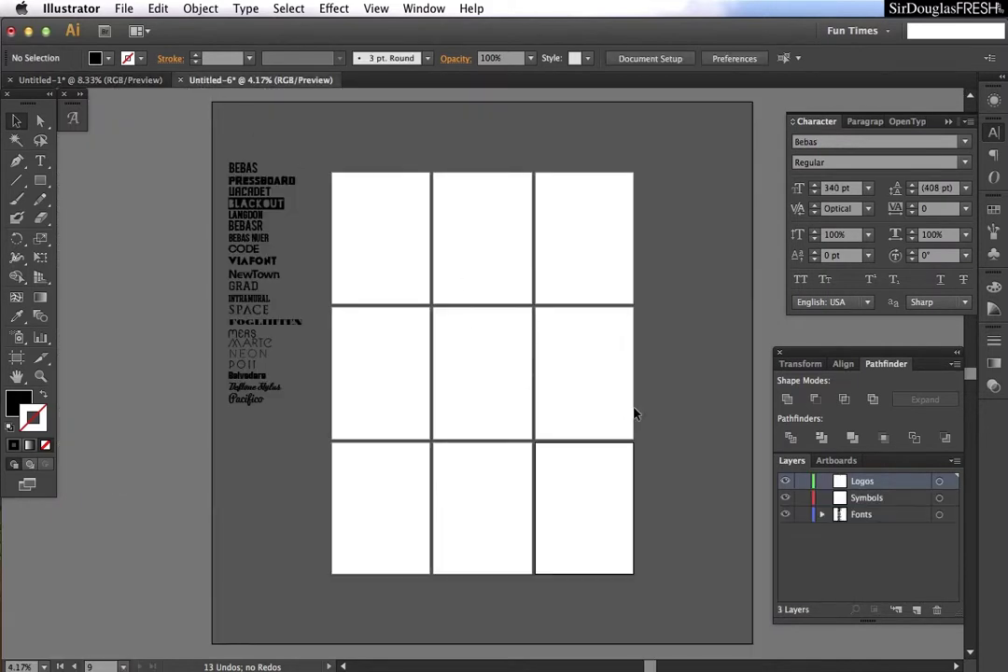
key("super+v")
left_click_drag(485, 403, 737, 598)
key("super+equal")
key("super+equal")
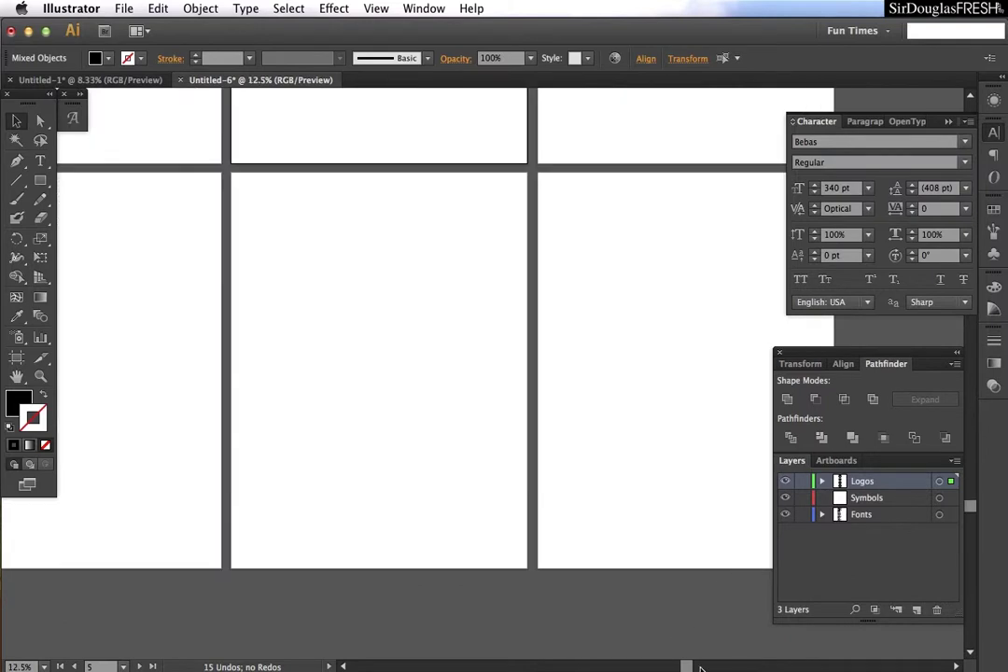
scroll(742, 586, "right", 5)
scroll(733, 602, "right", 3)
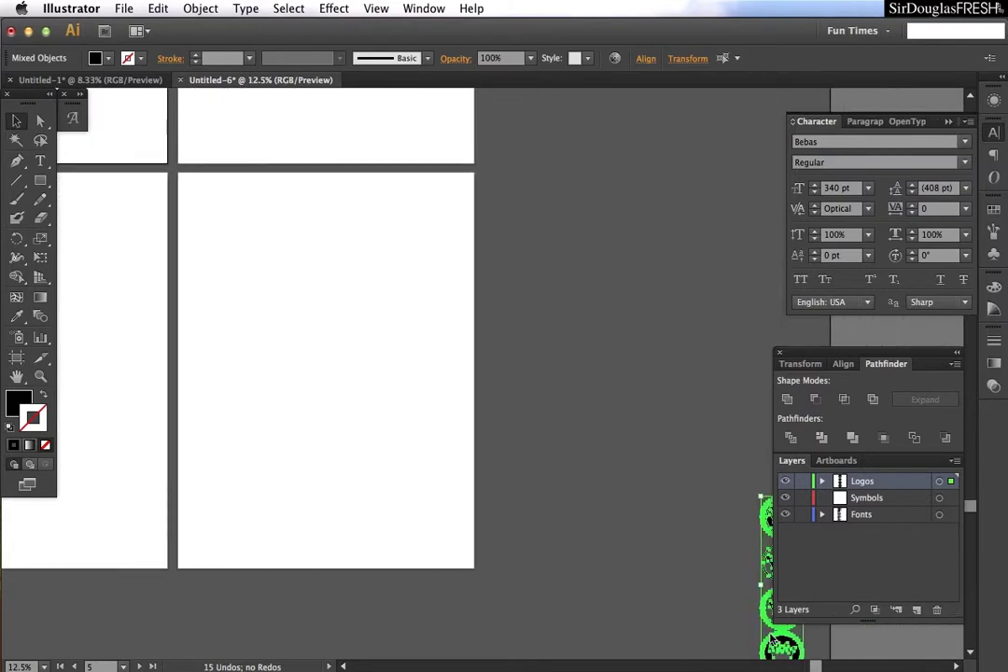
scroll(733, 602, "down", 3)
key("super+minus")
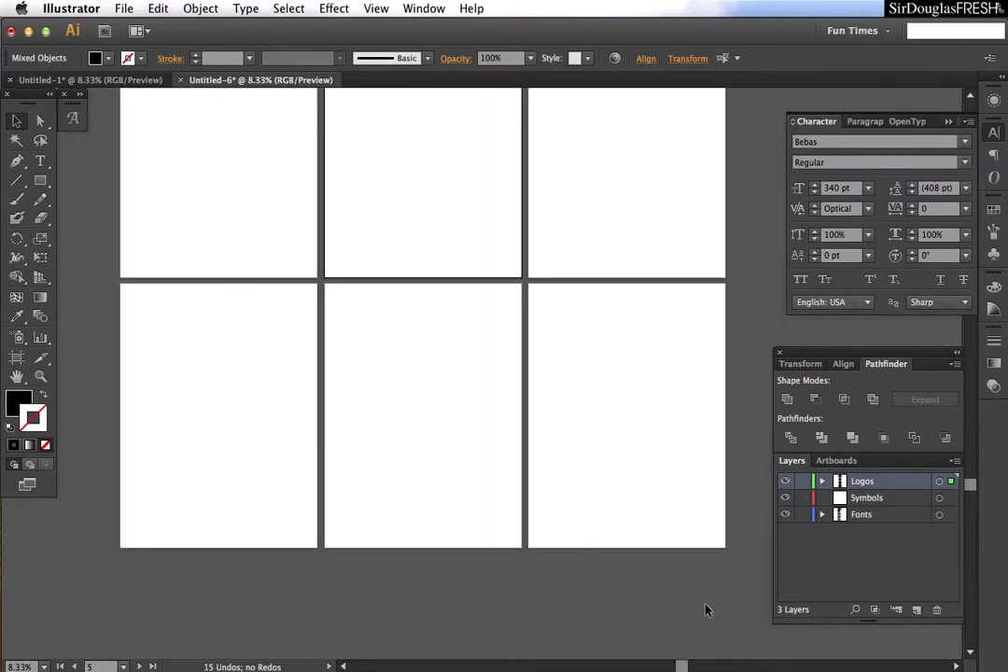
key("super+minus")
left_click(674, 633)
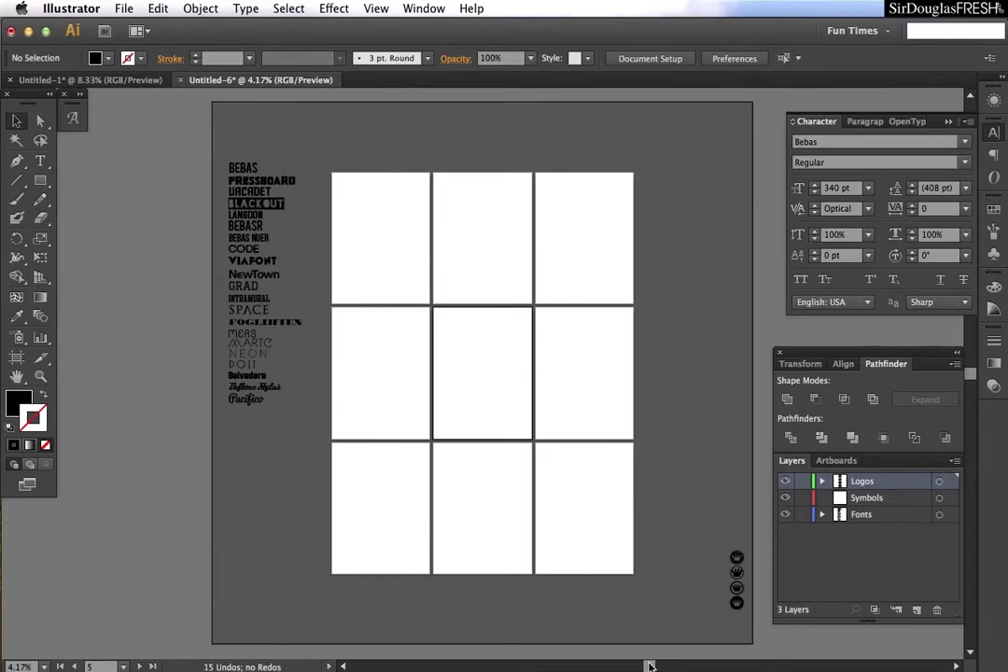
left_click_drag(651, 664, 595, 651)
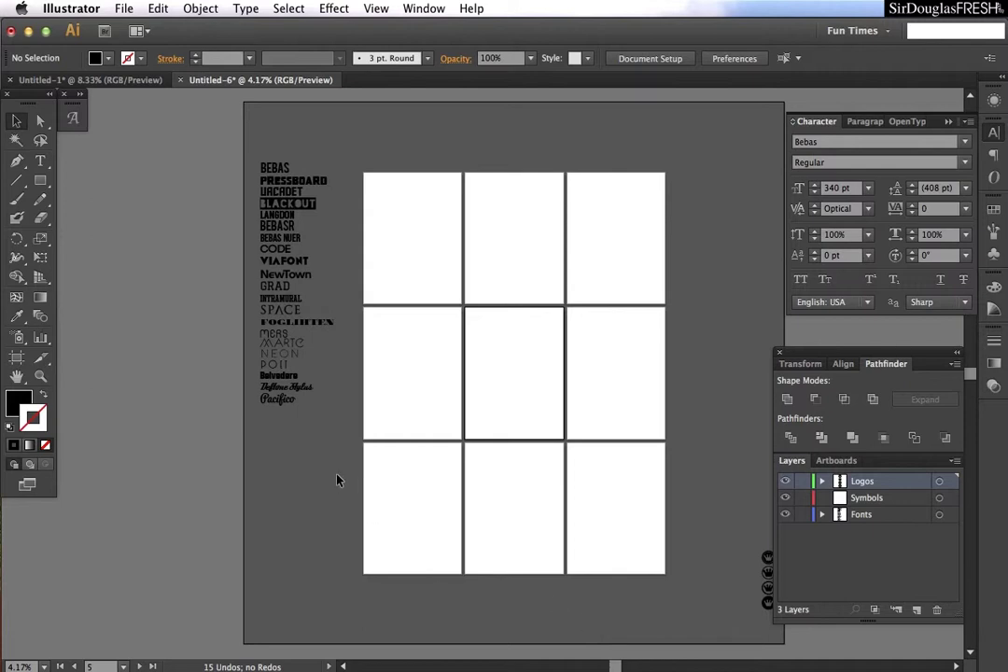
Alt-drag a copy of the Pacifico sample onto the bottom-middle artboard
left_click(276, 401)
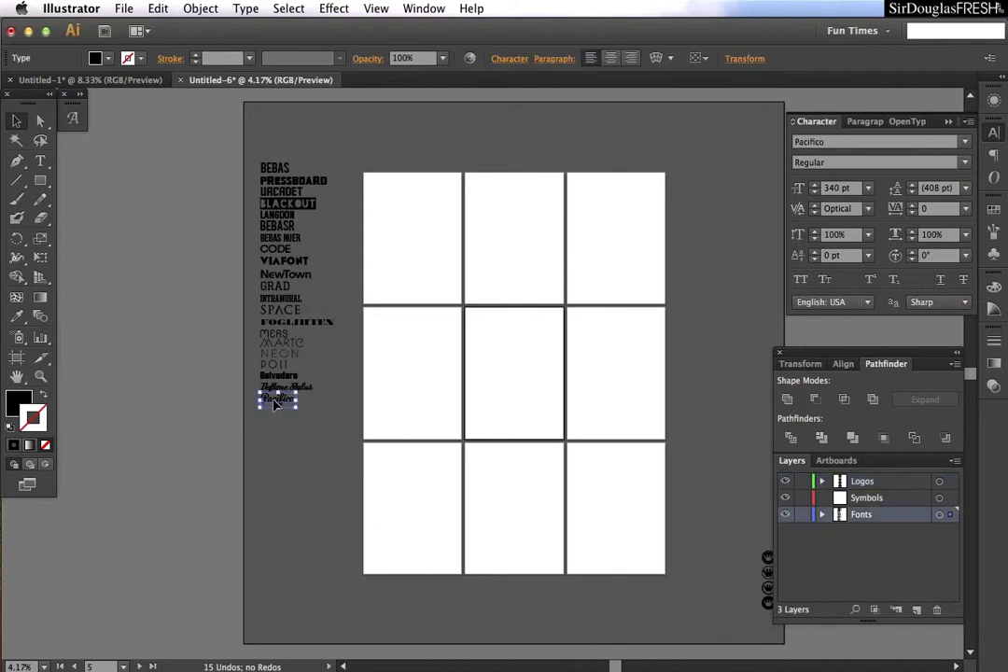
left_click_drag(275, 403, 529, 534)
key("t")
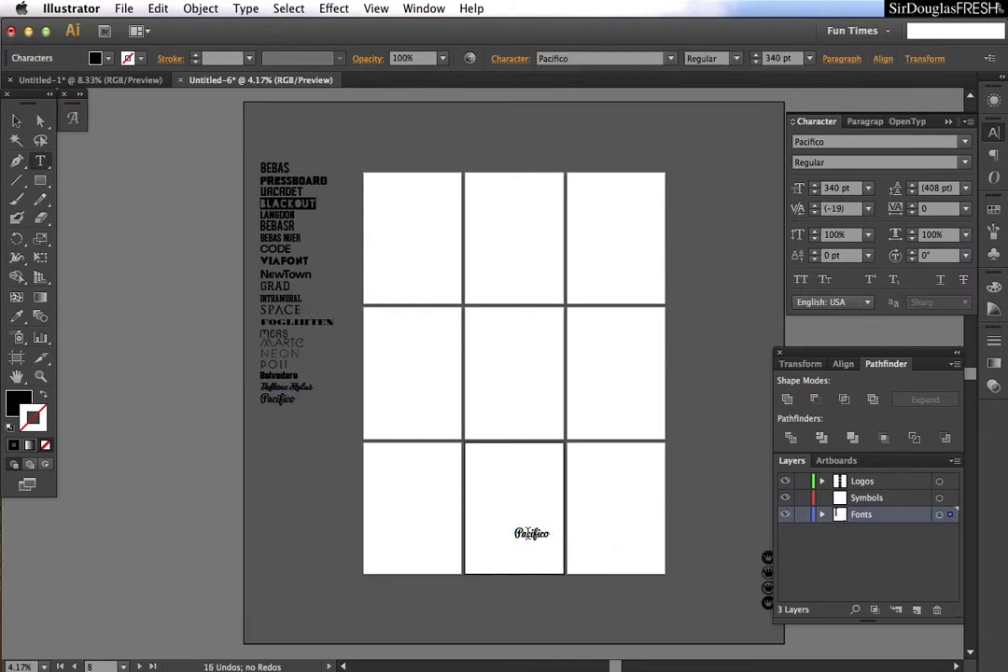
double_click(529, 534)
key("super+z")
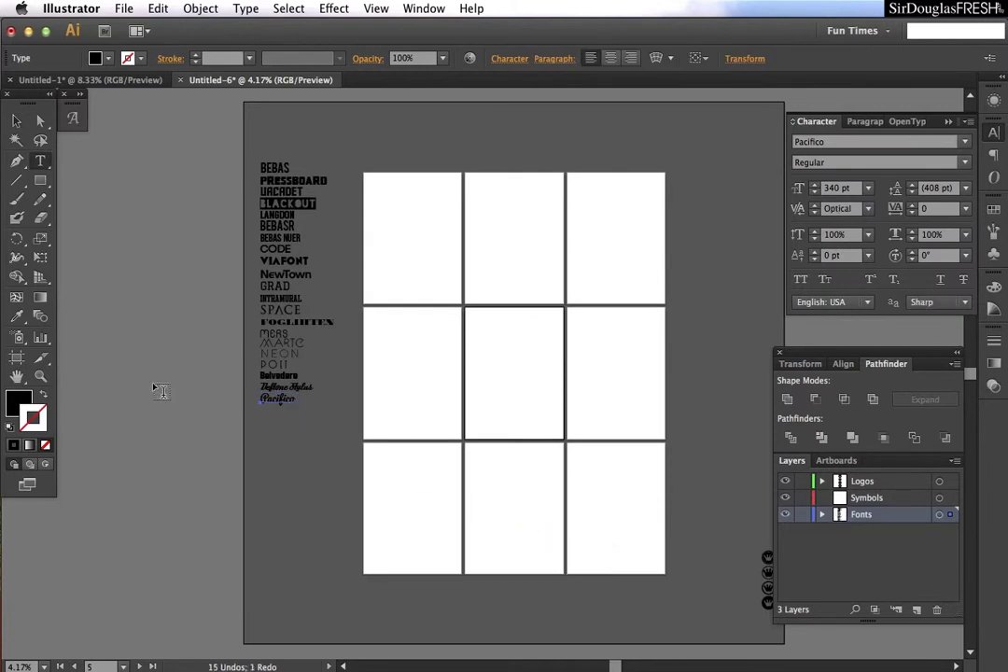
left_click(15, 123)
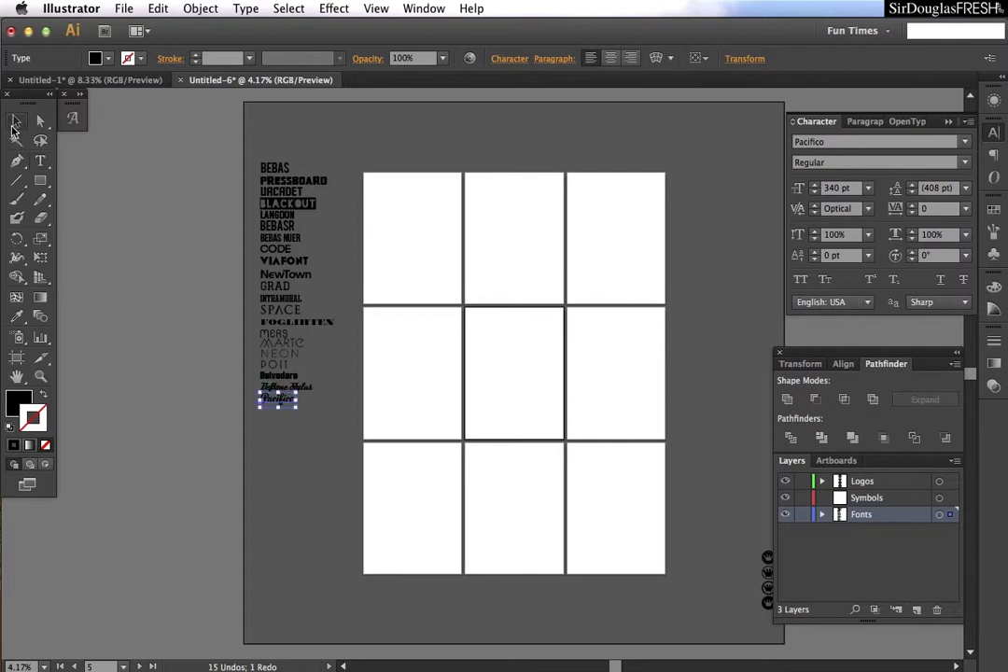
left_click_drag(278, 404, 534, 517)
key("t")
double_click(536, 516)
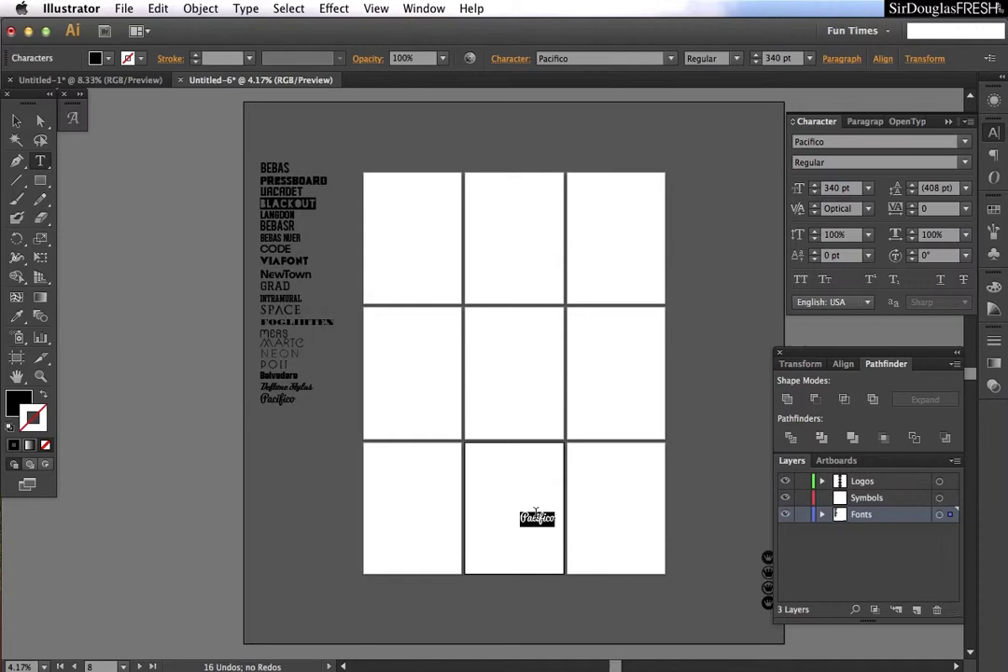
Set the copied text to WC Sold Out A Bta at 72 pt
left_click(821, 142)
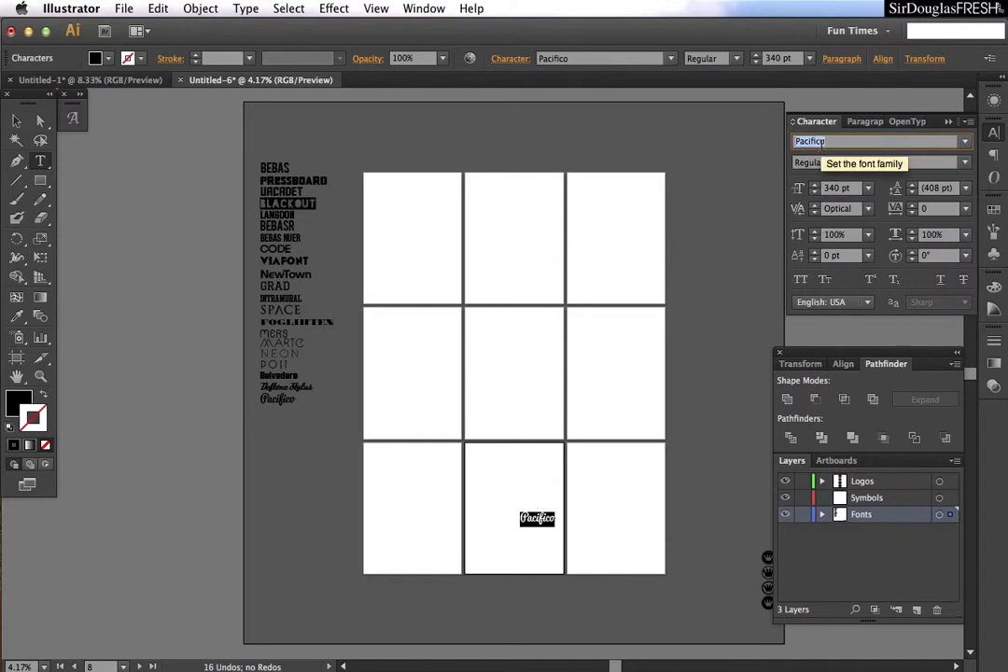
type("WC Sold Out A Bta")
key("Down")
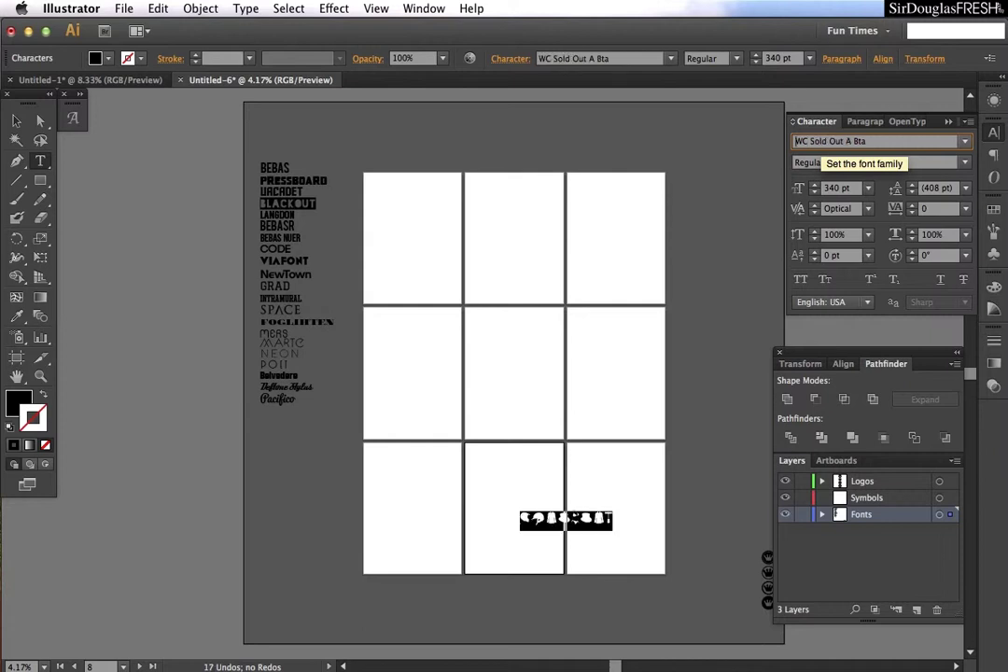
key("super+equal")
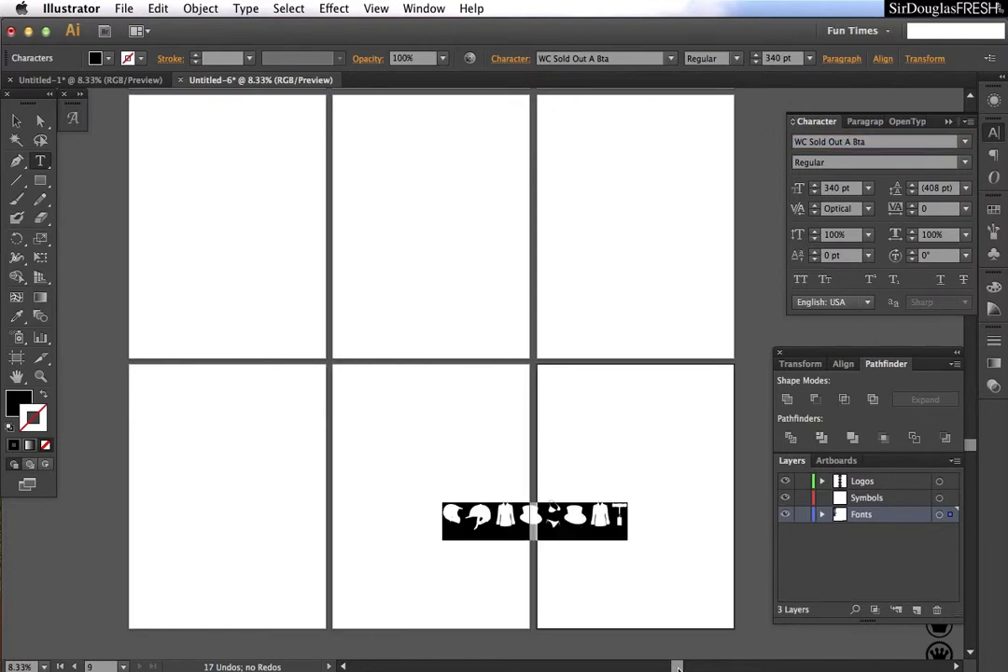
left_click_drag(675, 667, 671, 667)
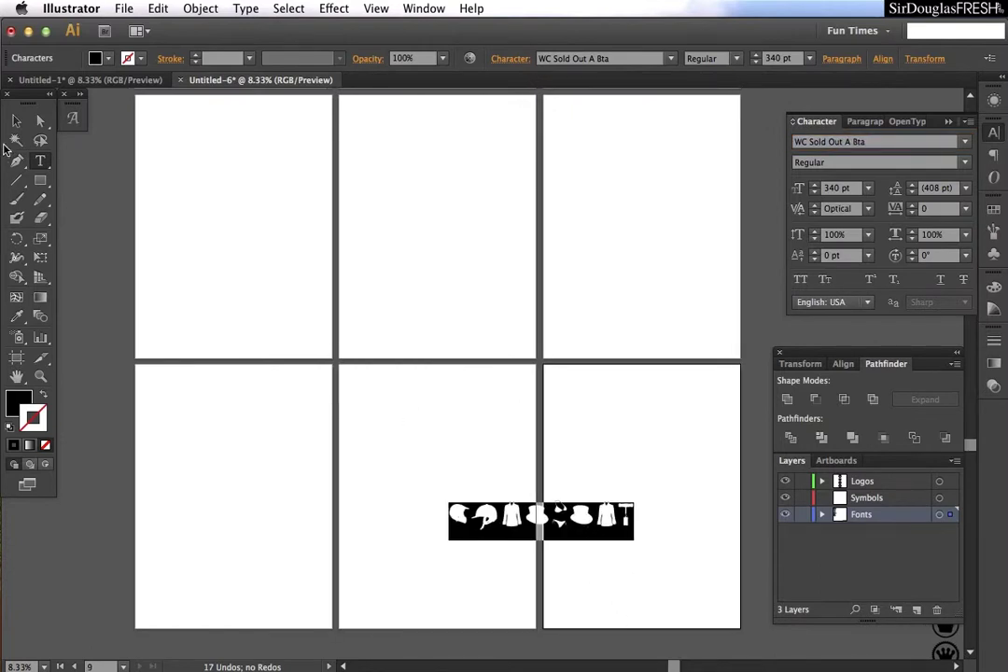
left_click(867, 188)
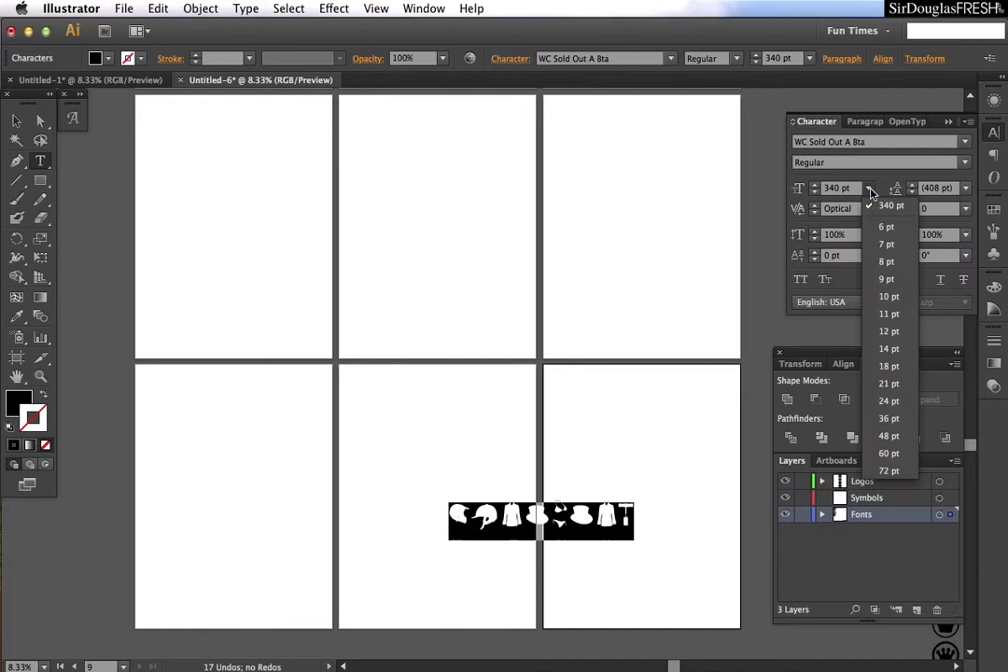
left_click(889, 471)
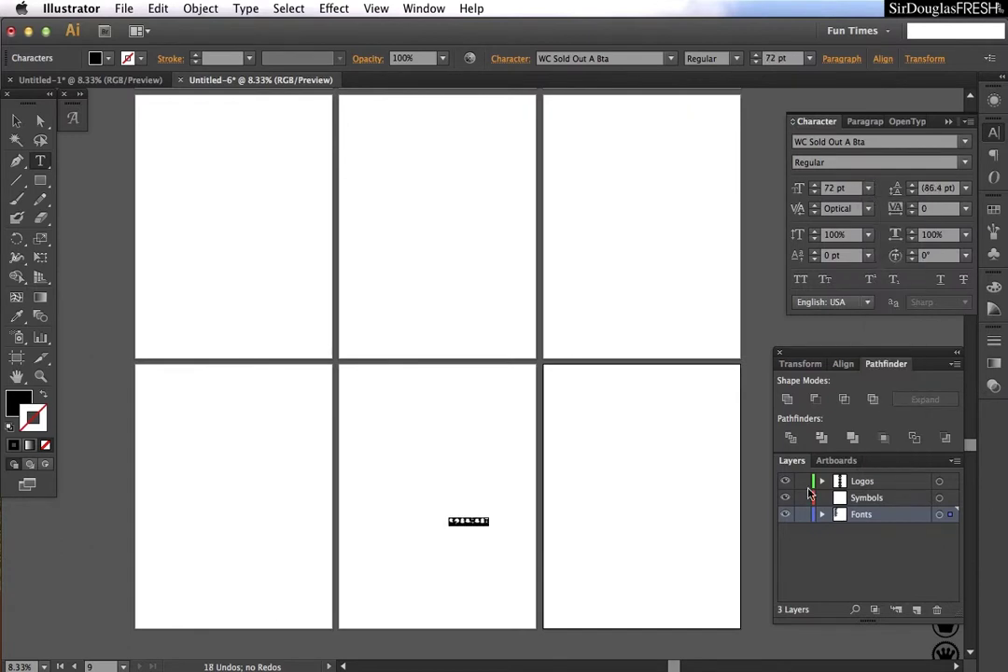
Retype the copy as a line of symbol characters and select all of it
left_click(461, 520)
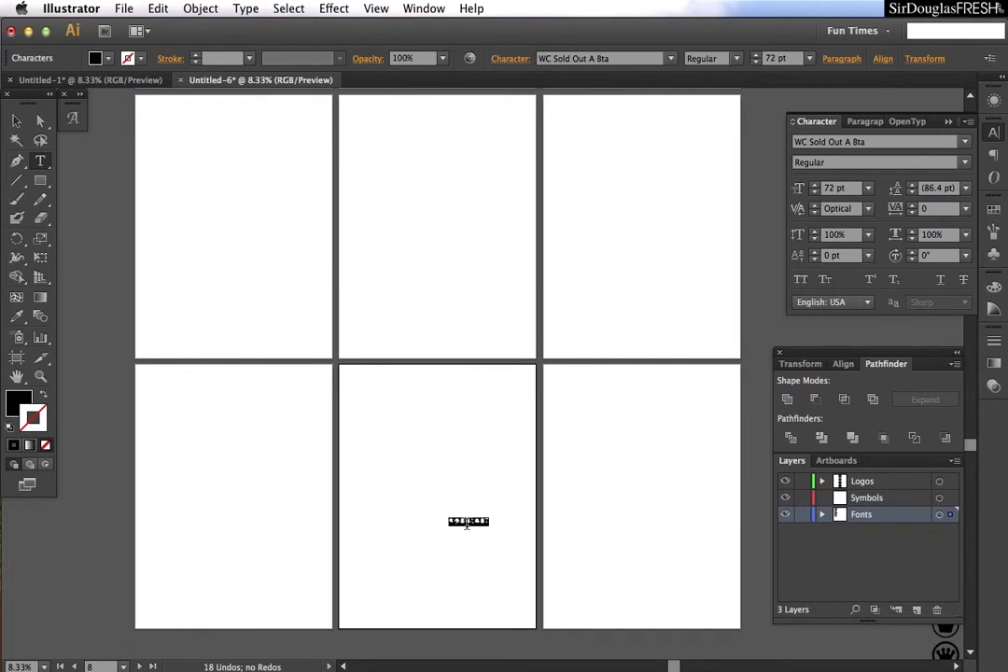
type("F")
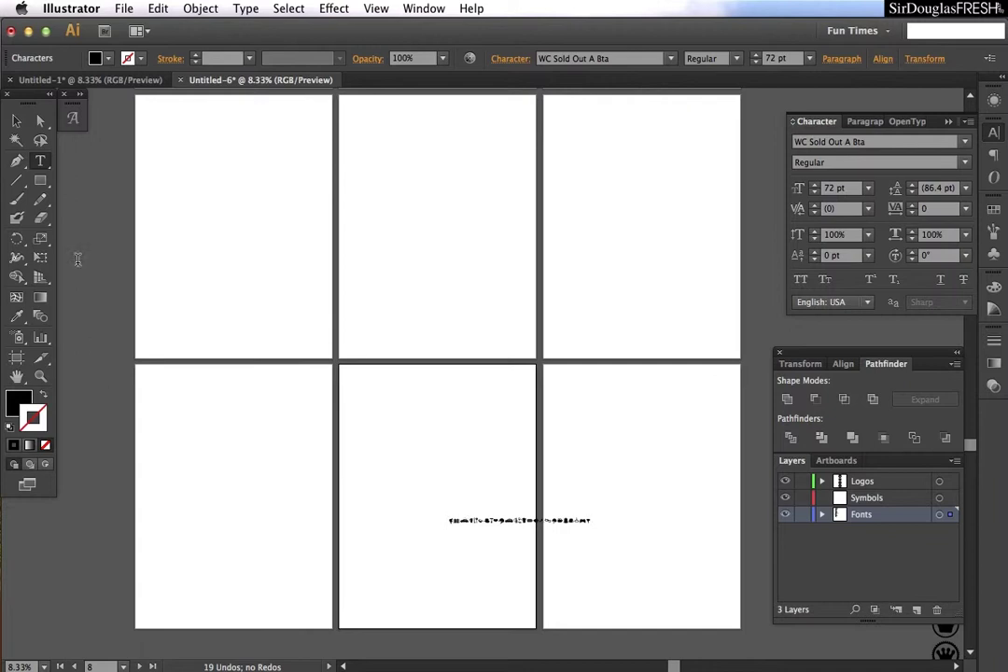
key("Escape")
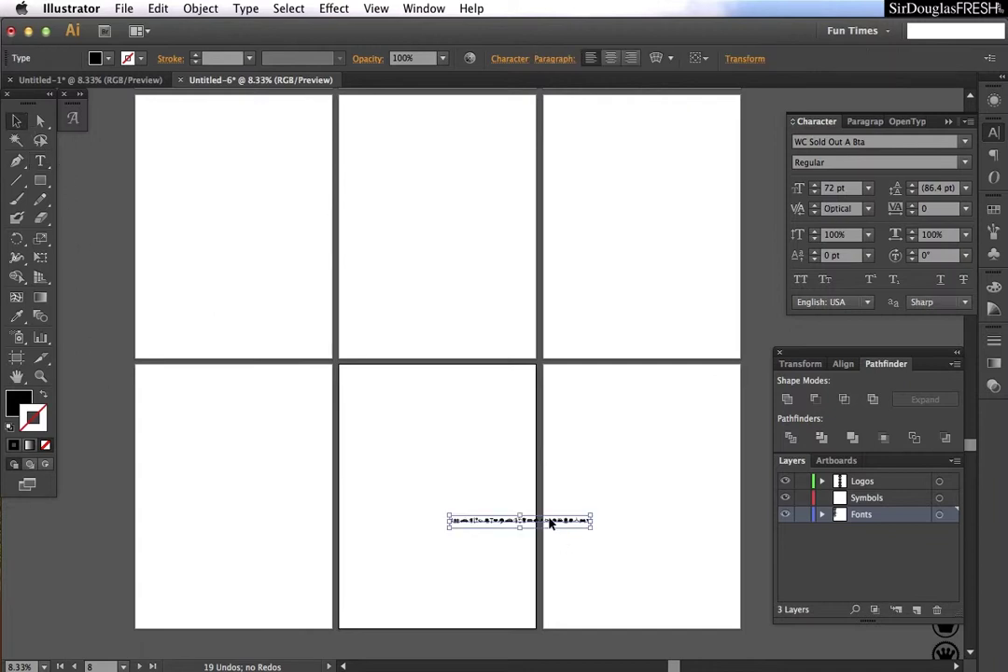
left_click(551, 528)
double_click(551, 523)
key("super+a")
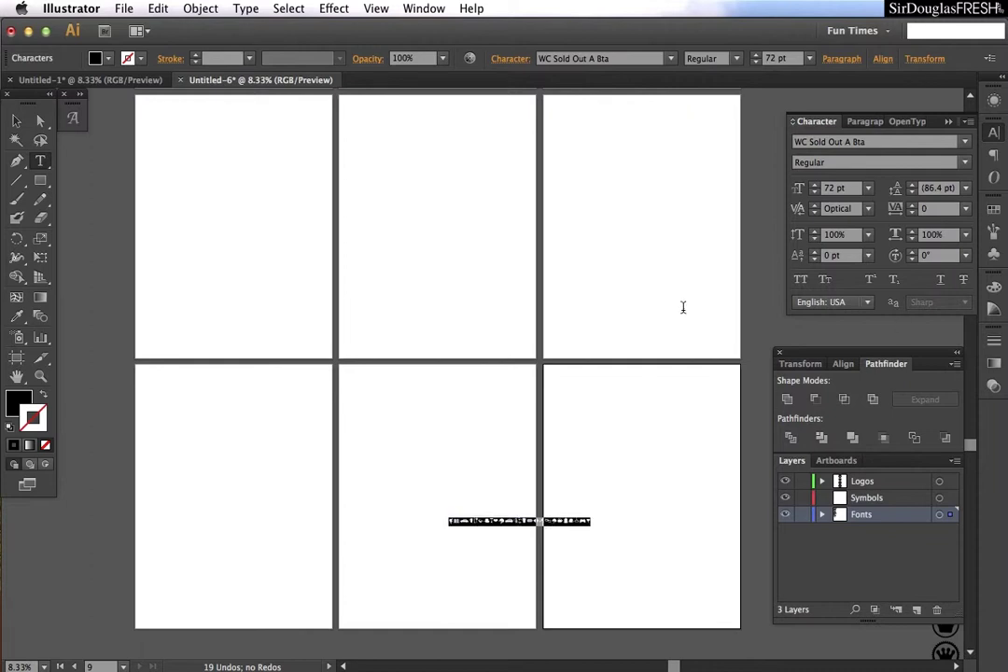
Duplicate the symbol line and set the top line to WC Sold Out B Bta
left_click(16, 121)
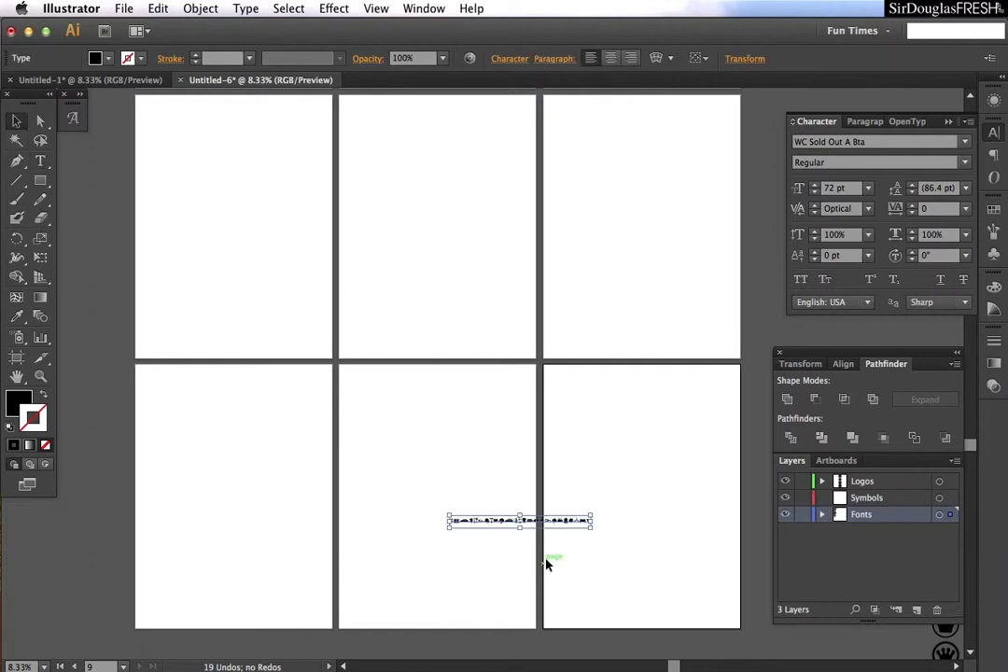
mouse_move(535, 527)
left_mouse_down()
mouse_move(530, 564)
mouse_move(525, 523)
mouse_move(527, 533)
left_mouse_up()
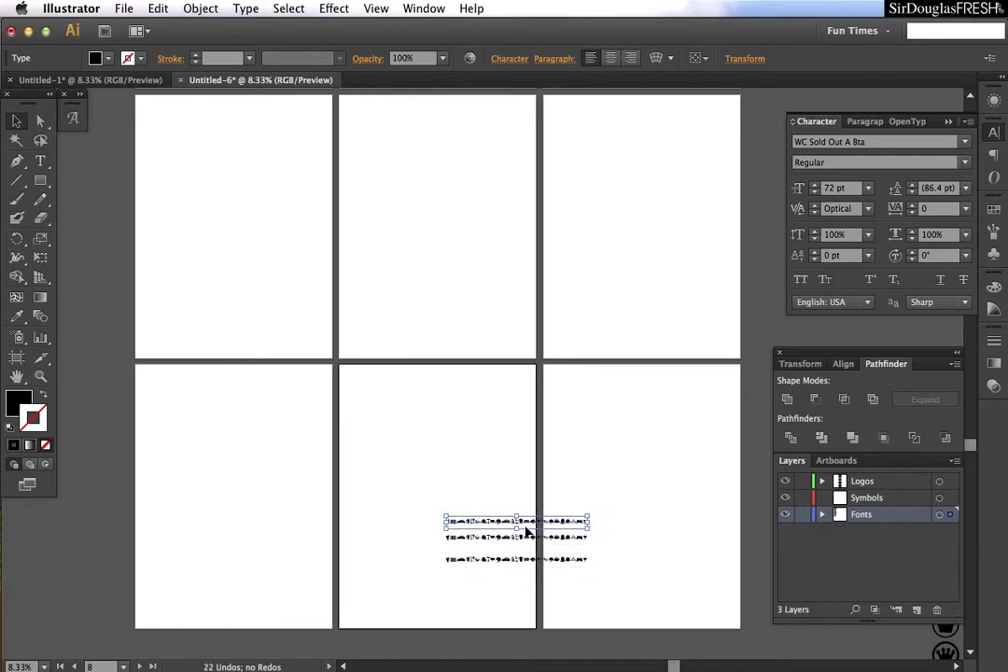
double_click(520, 523)
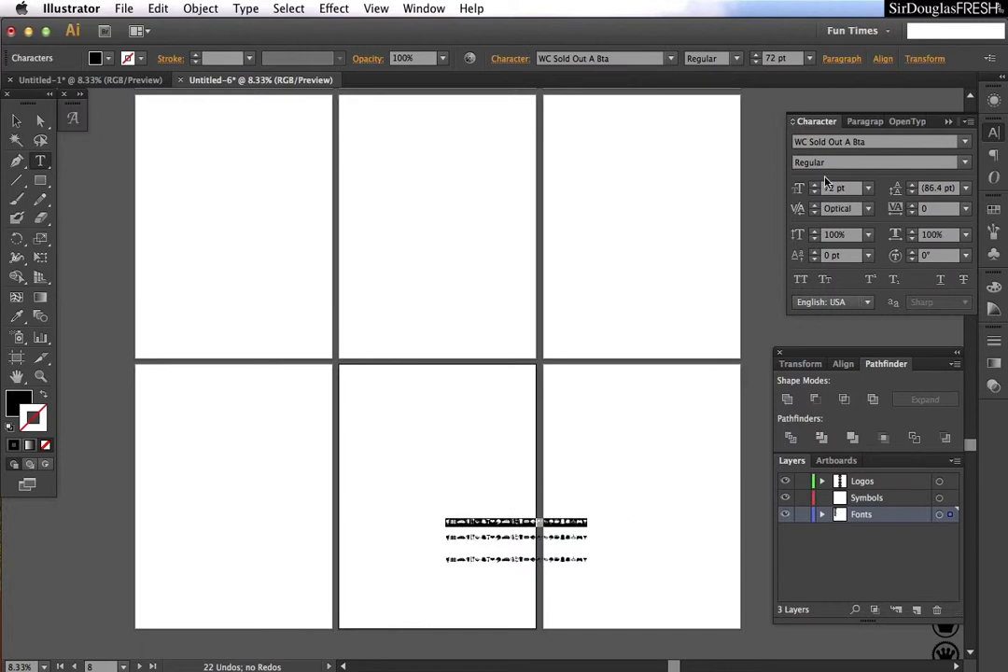
left_click(837, 141)
key("Down")
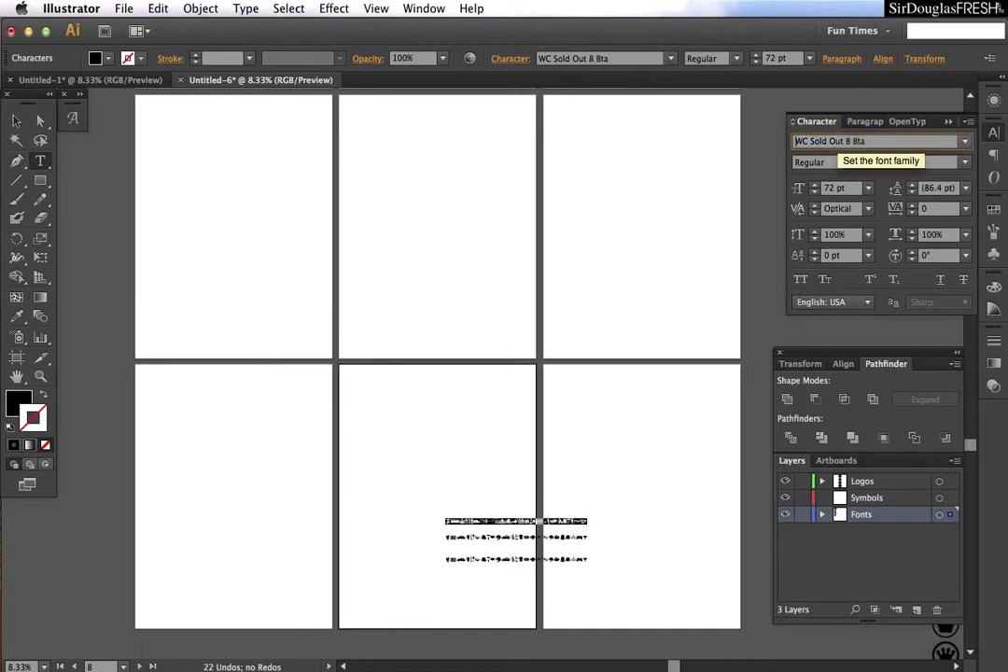
Set the bottom line to WC Sold Out C Bta and move the top line closer
triple_click(533, 558)
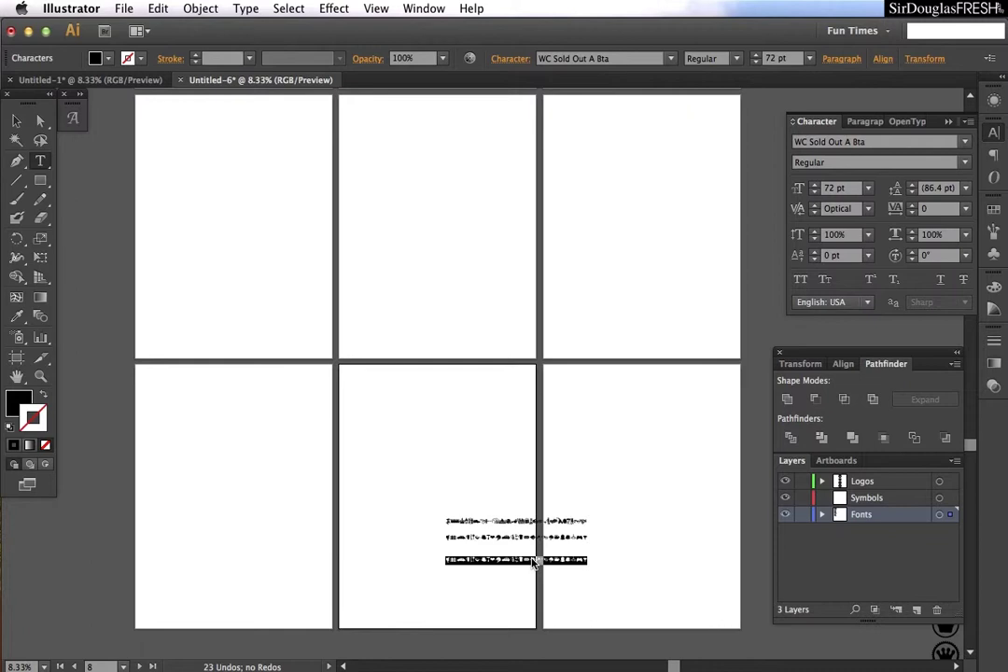
left_click(864, 142)
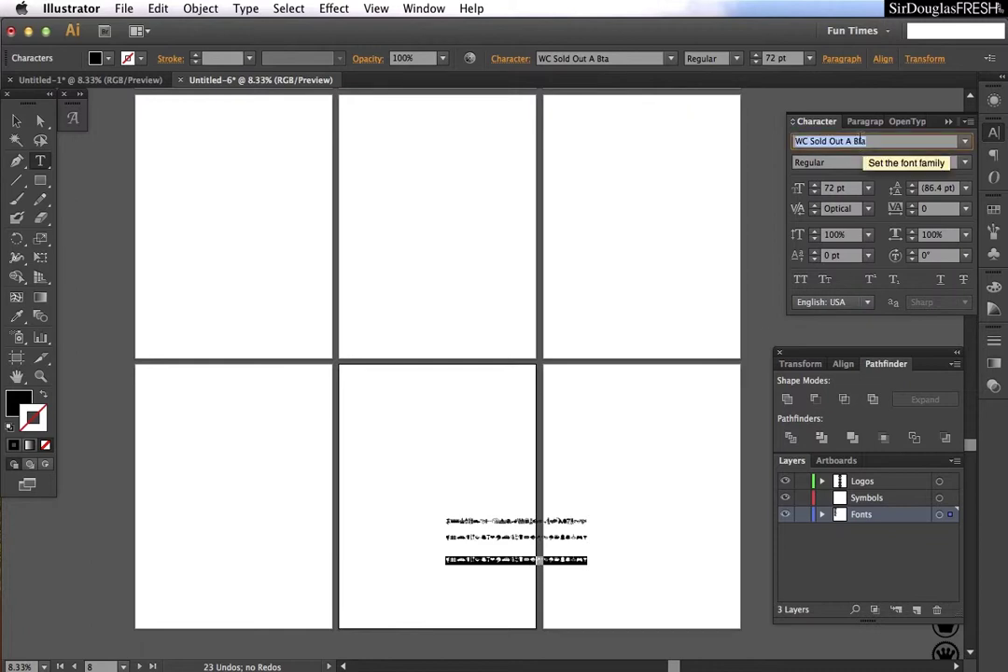
key("Down")
key("Down")
scroll(541, 552, "up", 1)
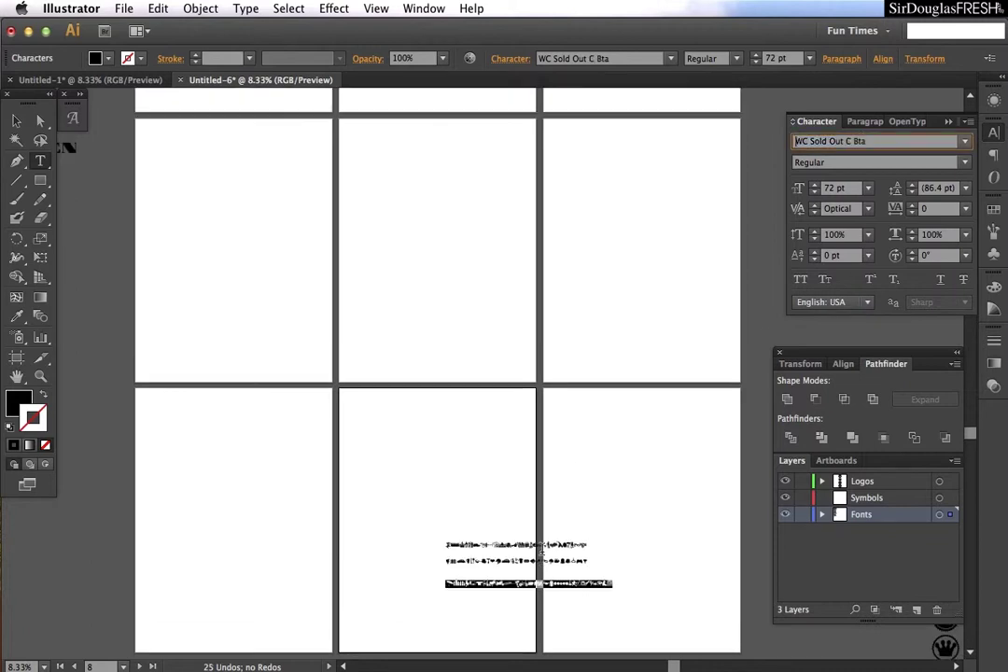
scroll(539, 560, "up", 2)
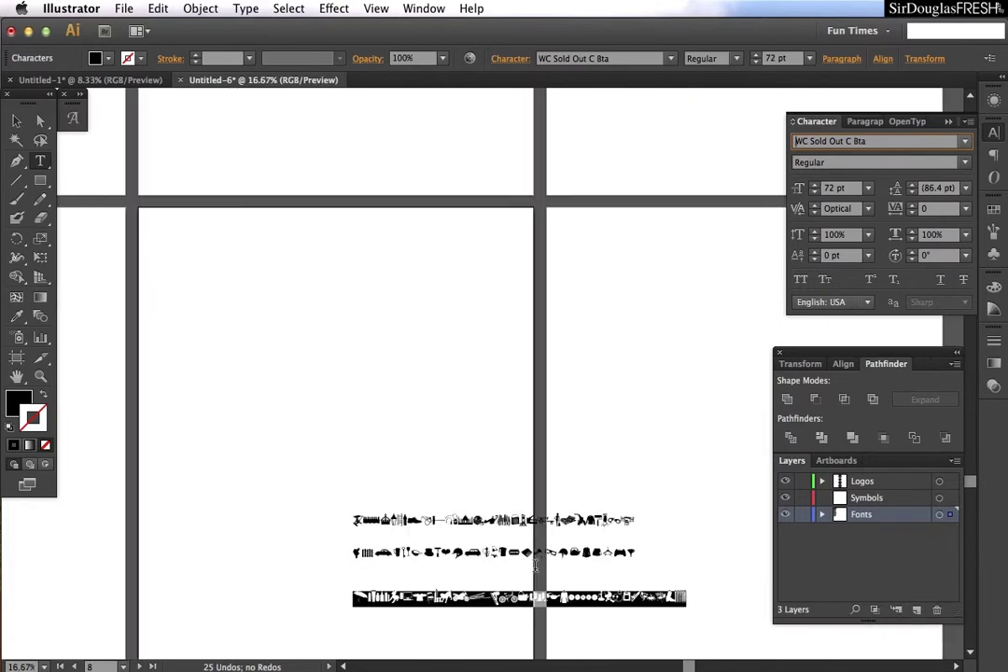
scroll(458, 528, "down", 5)
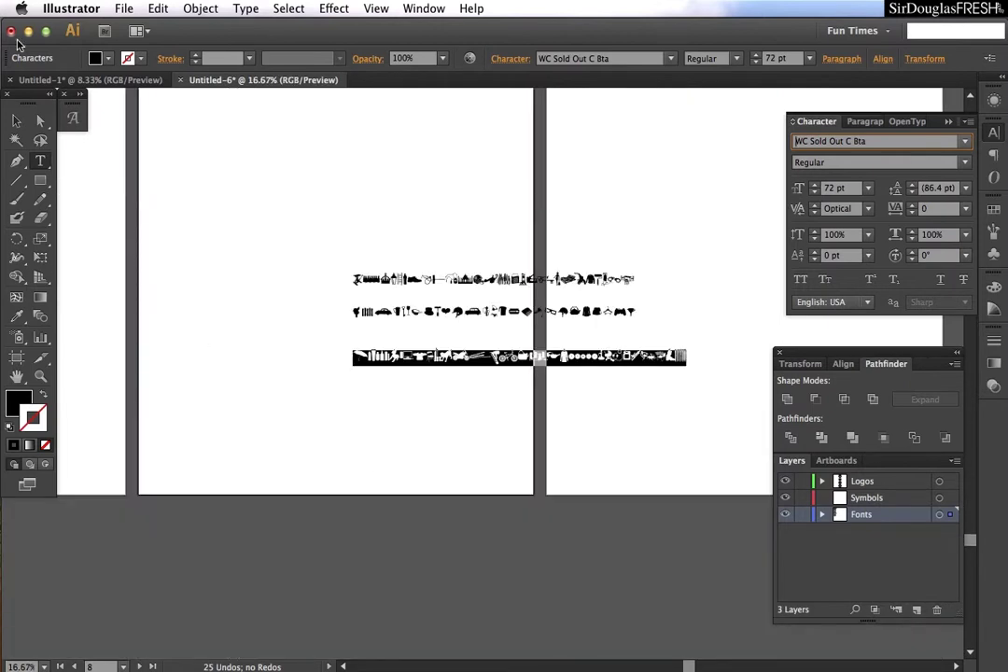
left_click(16, 121)
left_click_drag(538, 289, 523, 327)
Left-align and evenly distribute the three symbol lines, then enlarge the block to about 140 pt
key("super+a")
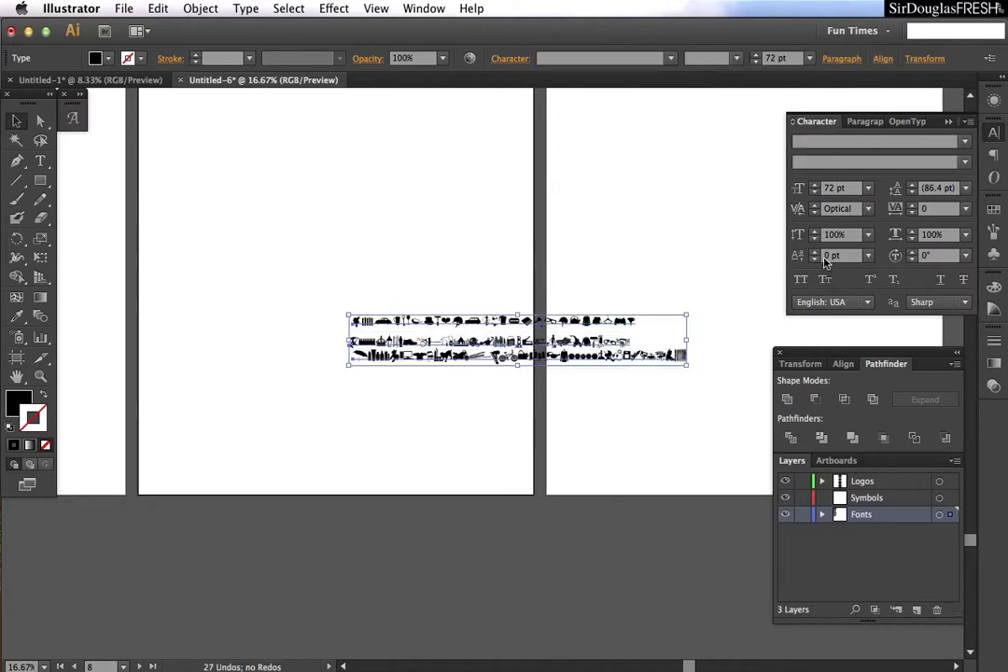
left_click(845, 364)
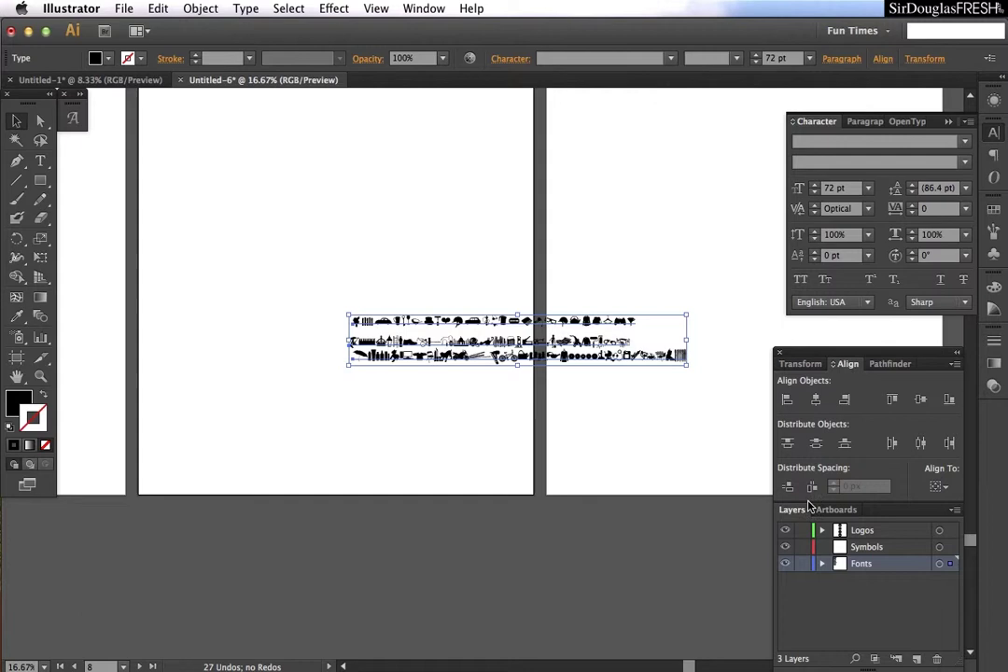
left_click(789, 444)
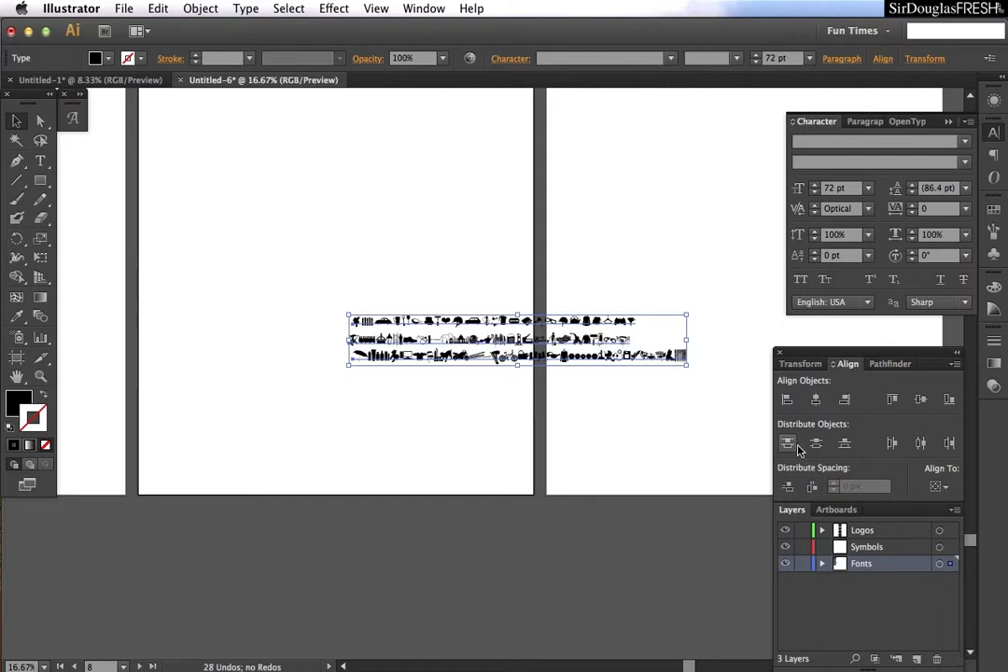
left_click(789, 399)
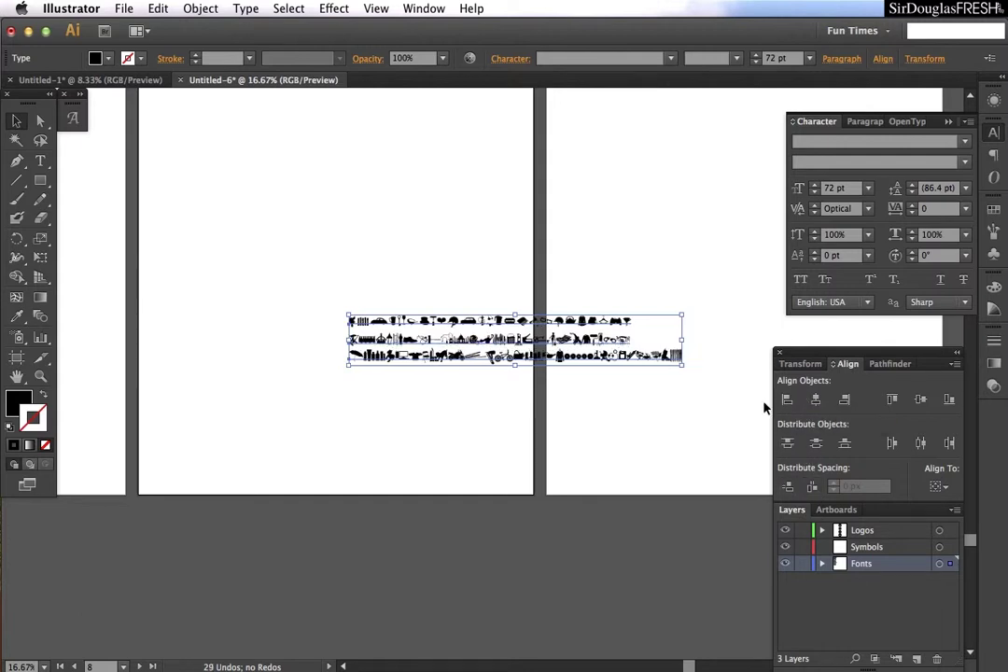
left_click(542, 421)
left_click_drag(421, 462, 502, 192)
left_click_drag(513, 399, 513, 417)
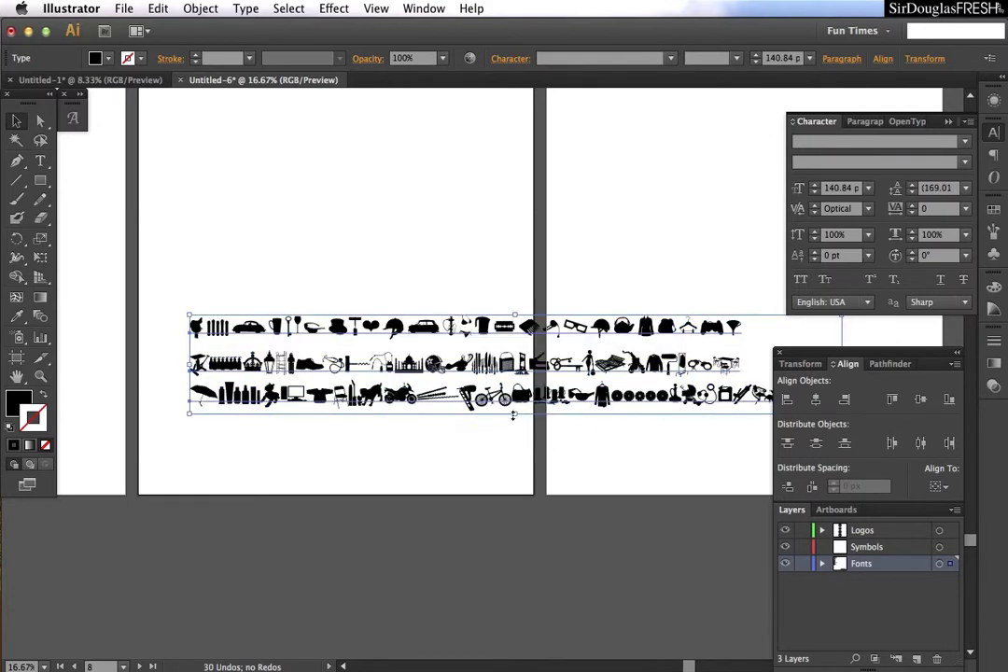
key("super+minus")
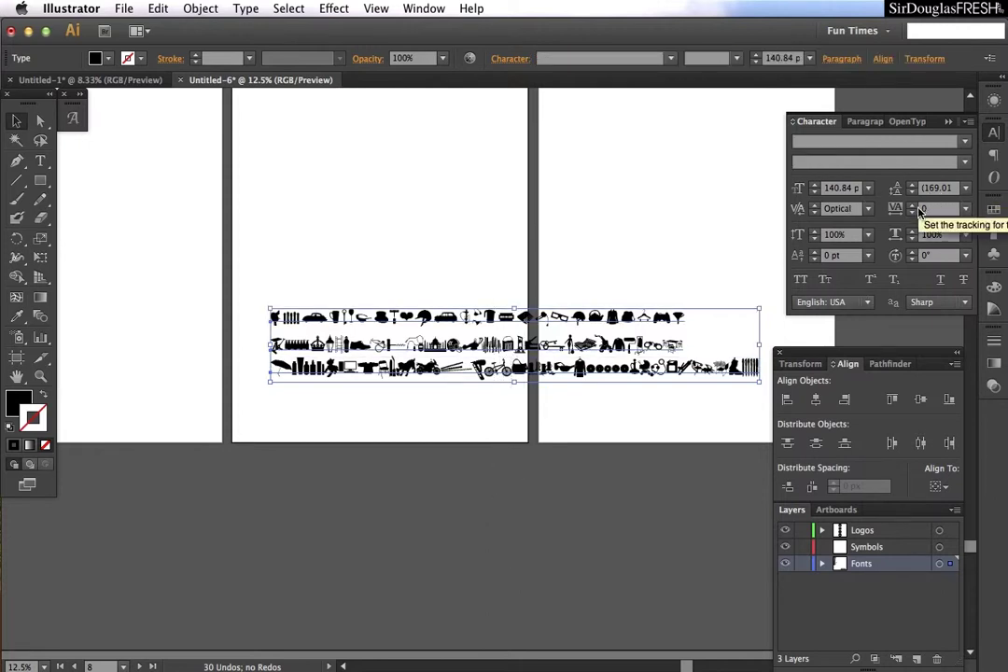
Set the glyph rows' tracking to 25, then to 100, and nudge them slightly
left_click(966, 209)
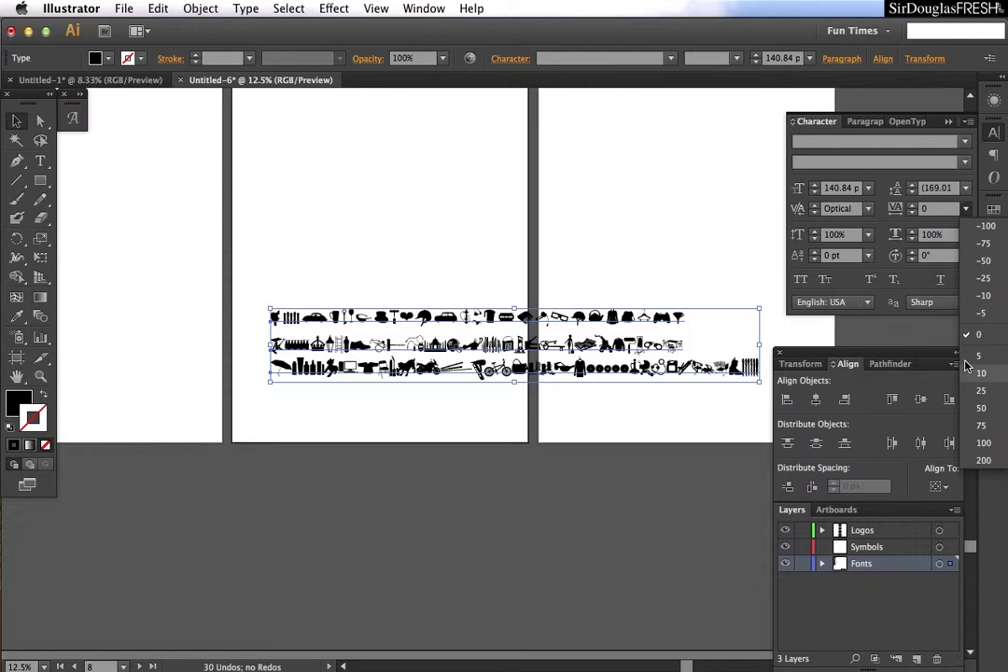
left_click(981, 393)
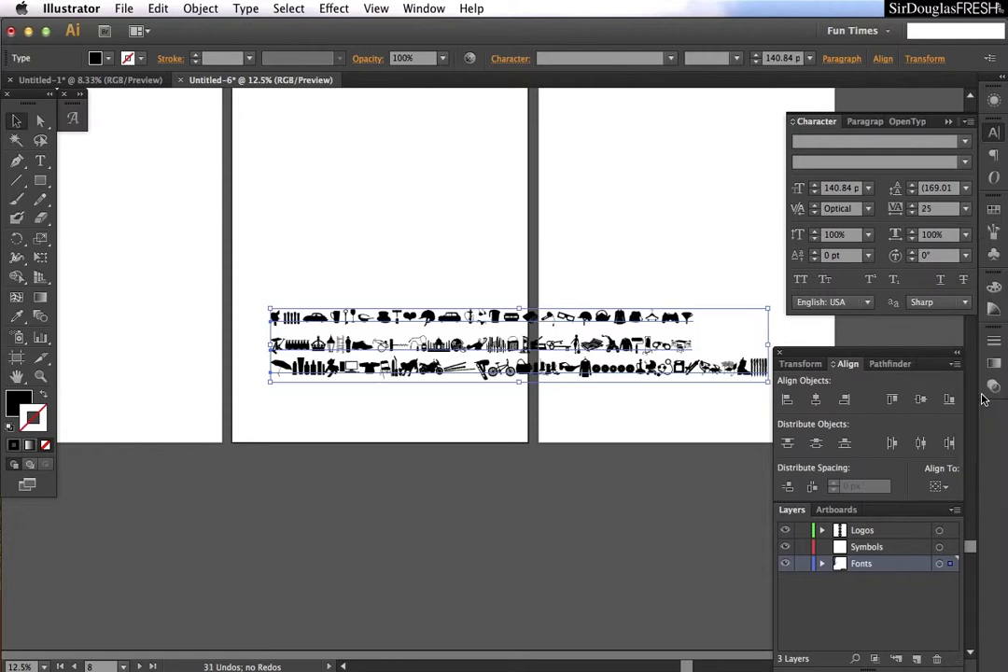
left_click(967, 209)
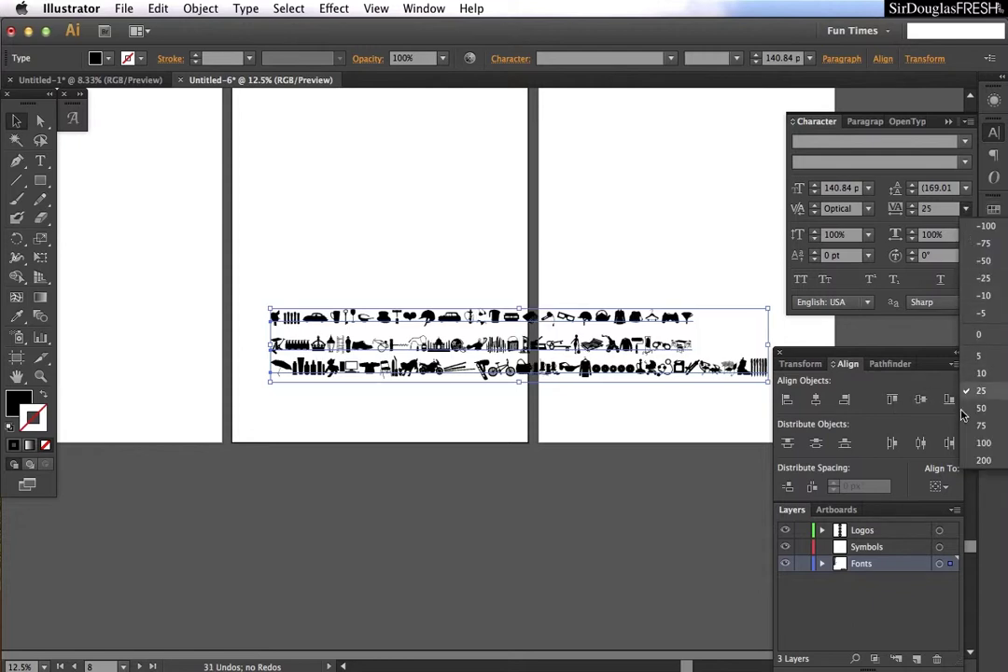
left_click(980, 446)
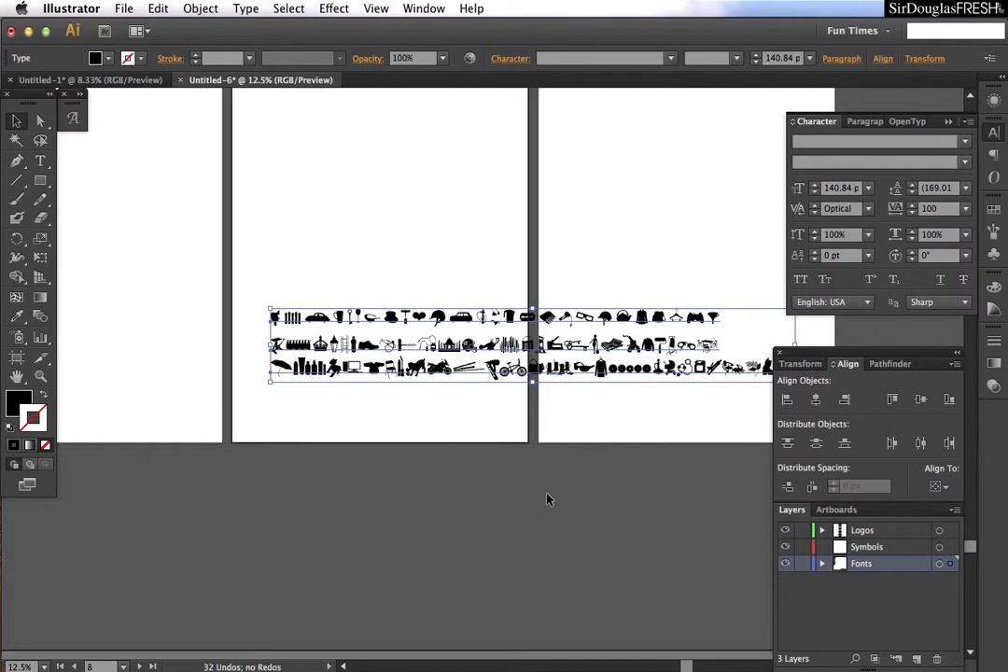
key("super+minus")
mouse_move(559, 393)
left_mouse_down()
mouse_move(570, 384)
mouse_move(559, 375)
left_mouse_up()
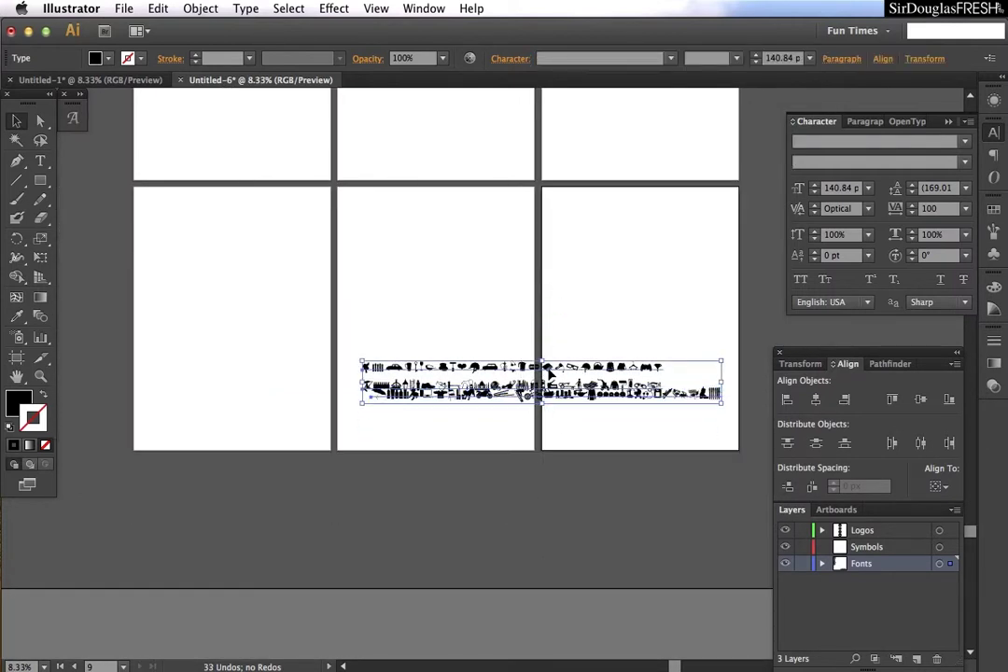
Undo the nudge and move the glyph rows onto the pasteboard below the artboards
key("super+z")
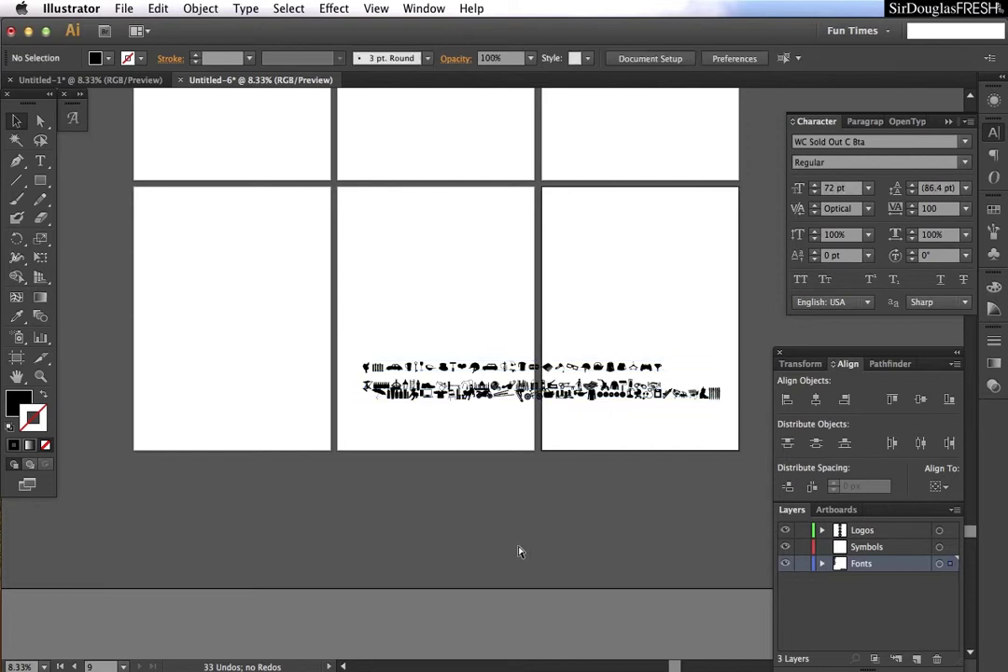
left_click_drag(495, 531, 597, 322)
left_click_drag(574, 366, 500, 530)
key("super+equal")
key("super+equal")
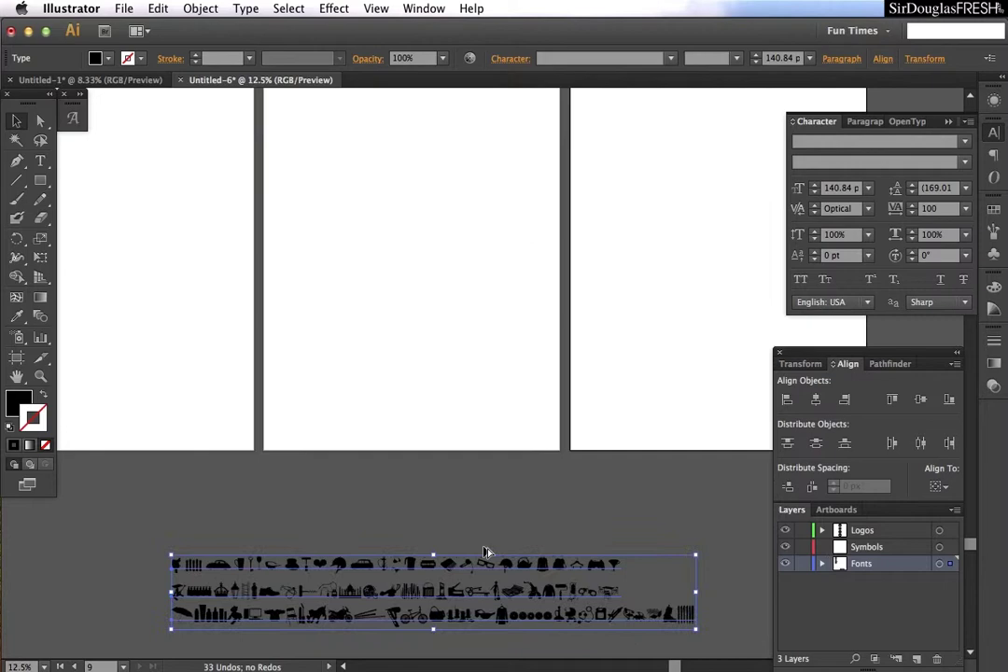
scroll(482, 554, "down", 2)
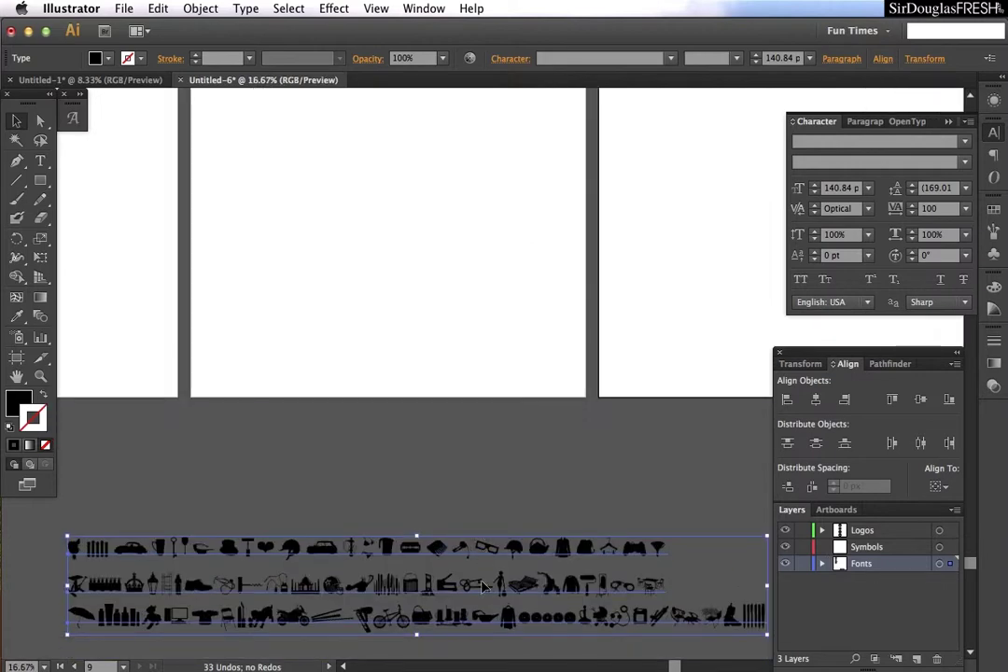
Bring up the Object menu for the selected glyph text
right_click(482, 586)
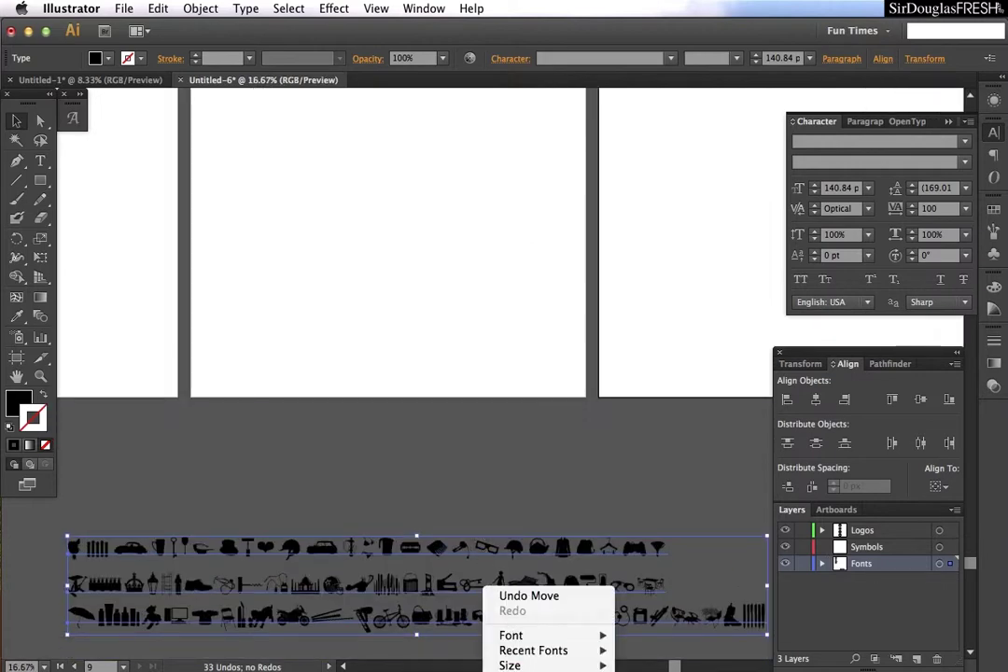
left_click(204, 10)
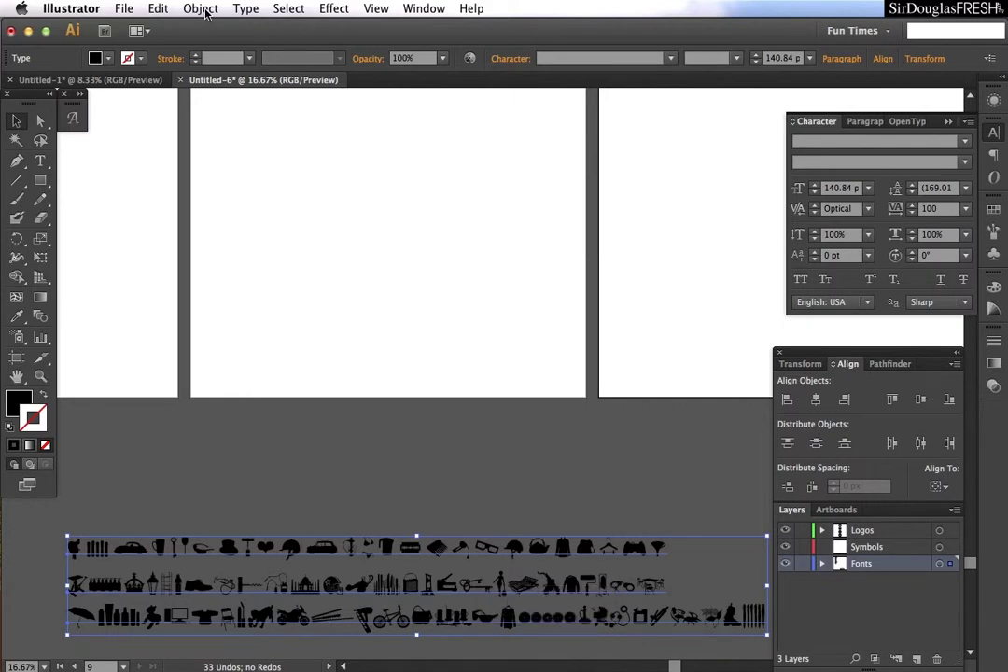
left_click(203, 10)
Expand the dingbat text with Object and Fill checked into filled vector outlines
left_click(198, 142)
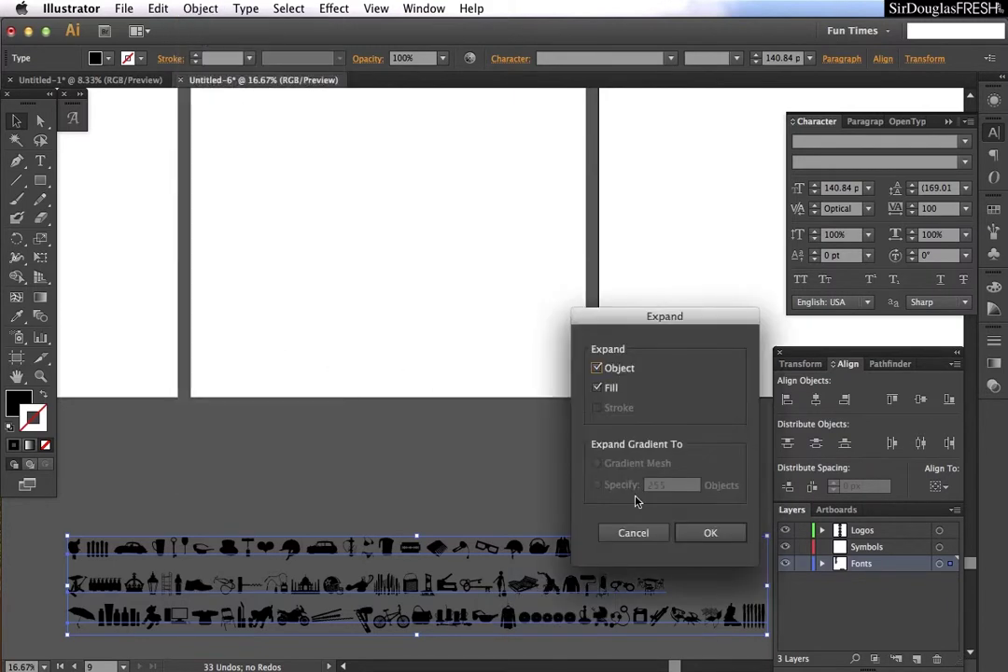
left_click(693, 533)
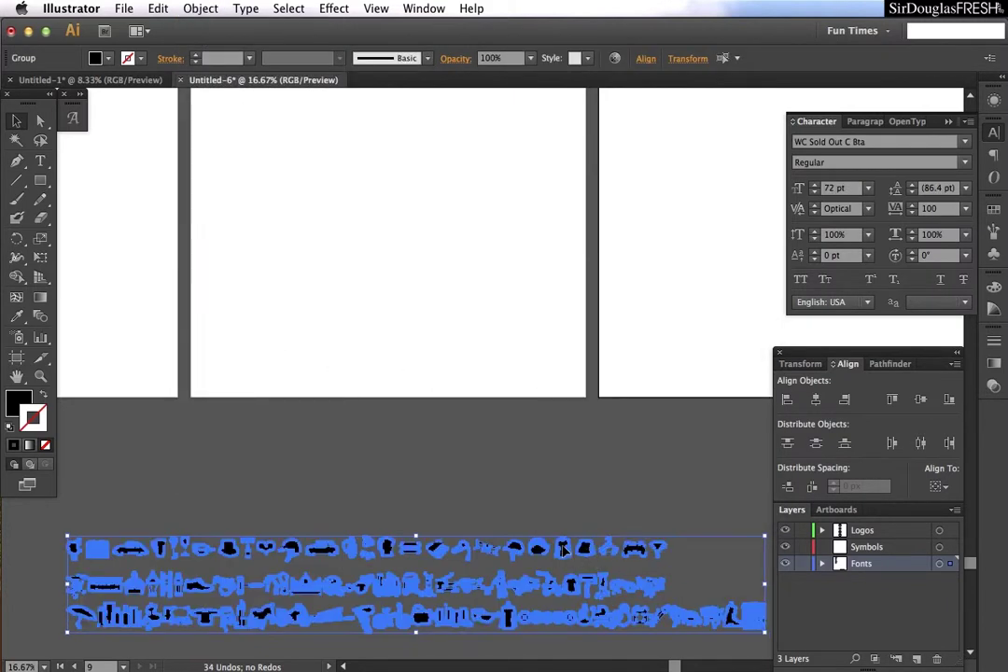
scroll(563, 548, "down", 1)
scroll(559, 574, "up", 3)
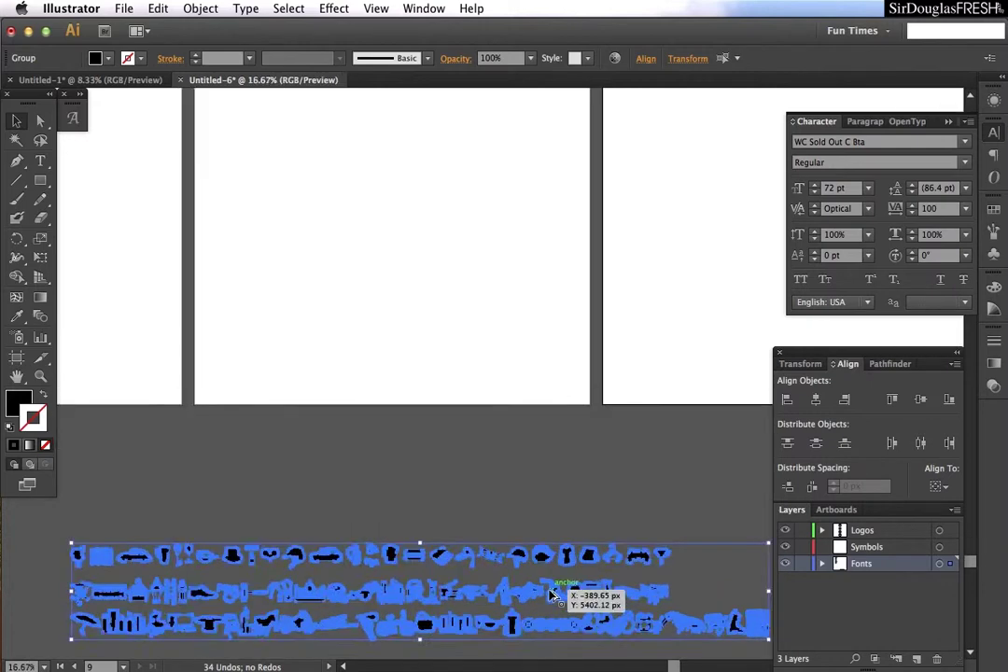
scroll(554, 593, "down", 3)
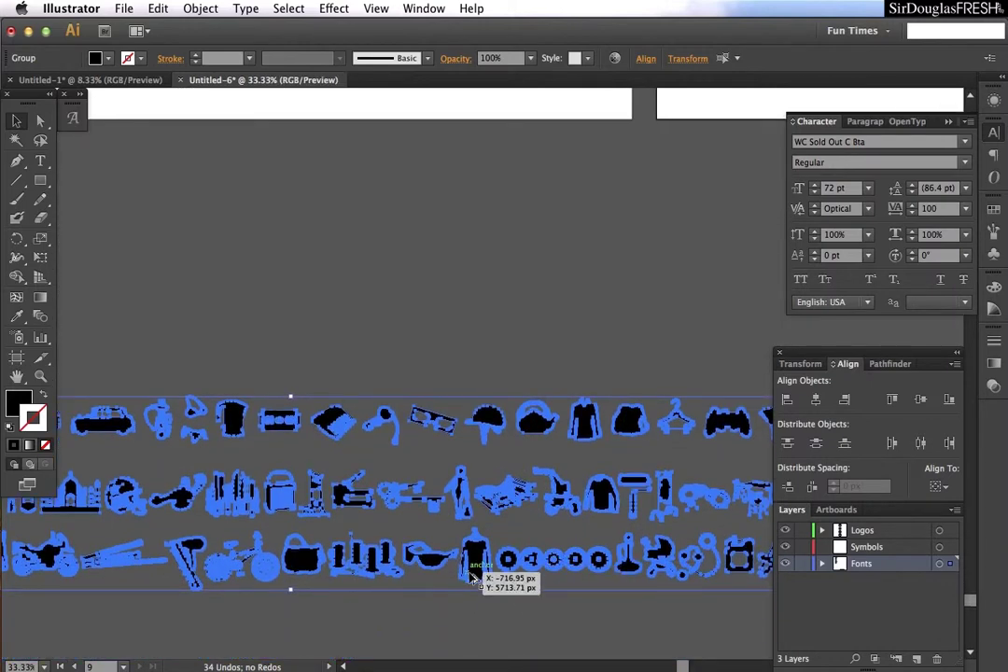
scroll(471, 579, "down", 1)
scroll(471, 579, "up", 2)
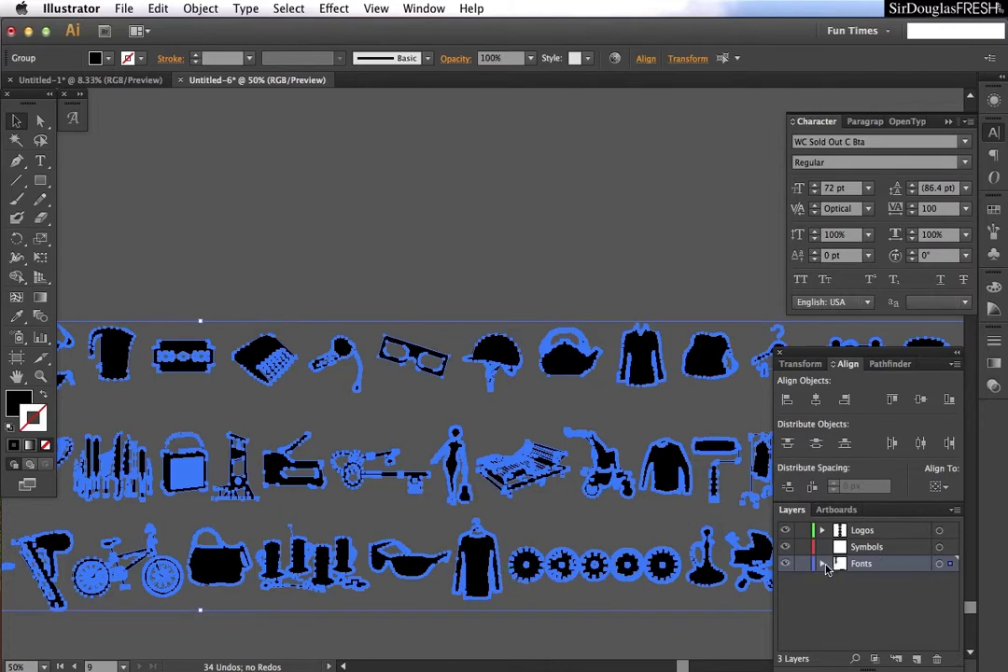
Move the outlined symbol artwork from the Fonts layer into the Symbols layer and nudge it up
left_click(822, 564)
scroll(840, 579, "down", 3)
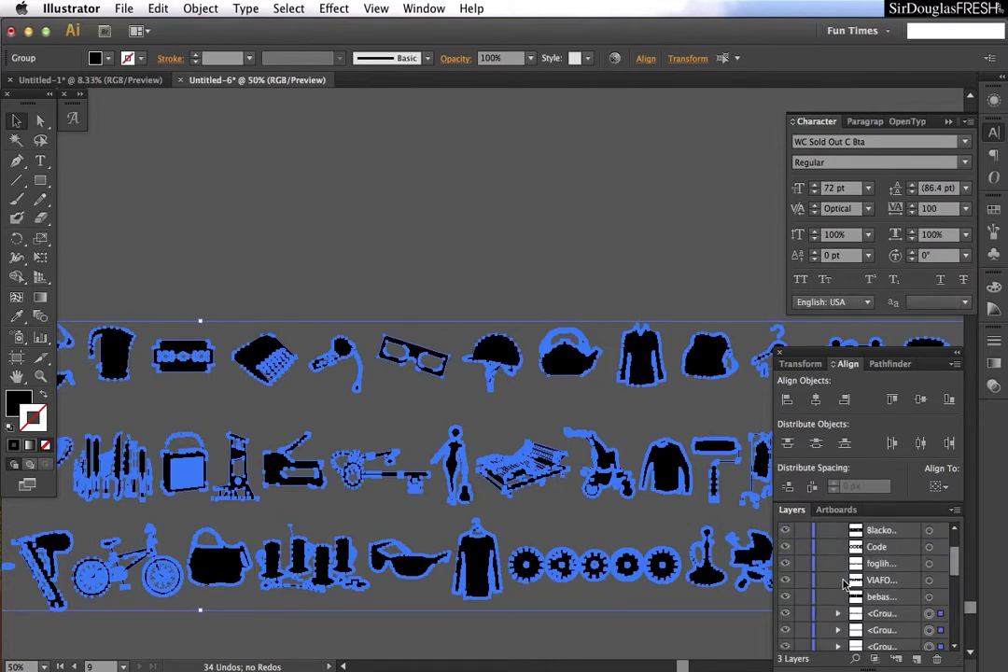
scroll(845, 586, "down", 2)
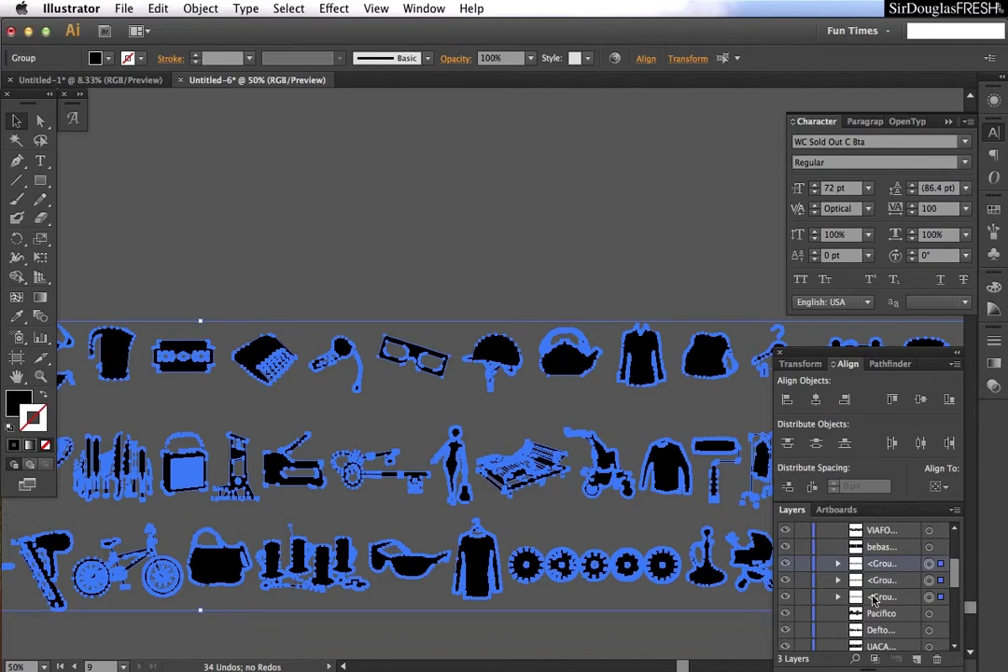
scroll(874, 600, "up", 3)
left_click_drag(874, 611, 866, 547)
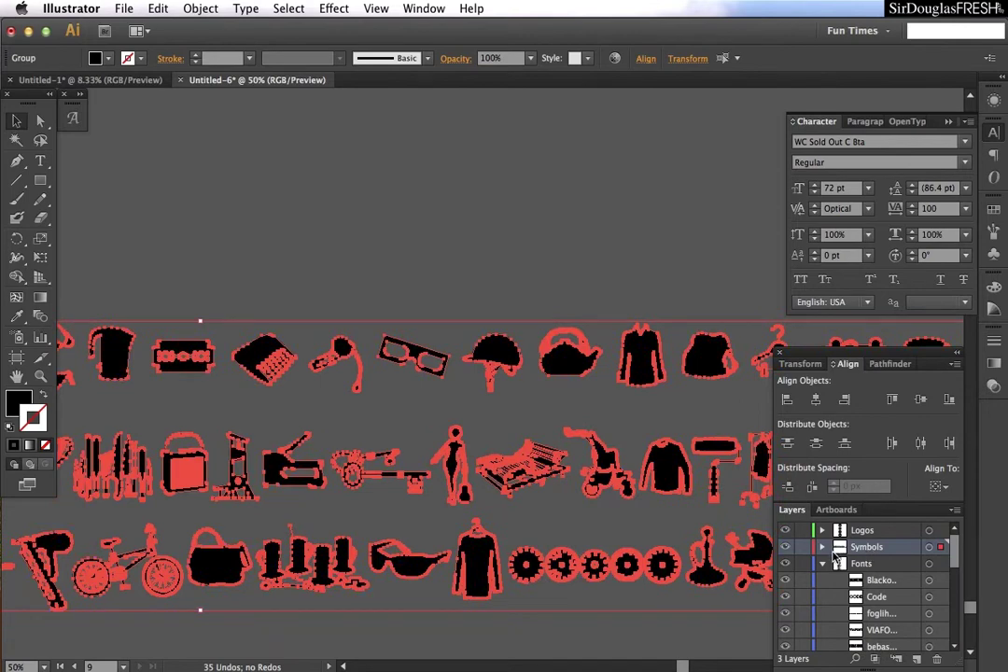
left_click_drag(521, 489, 520, 480)
key("super+minus")
key("super+minus")
key("super+minus")
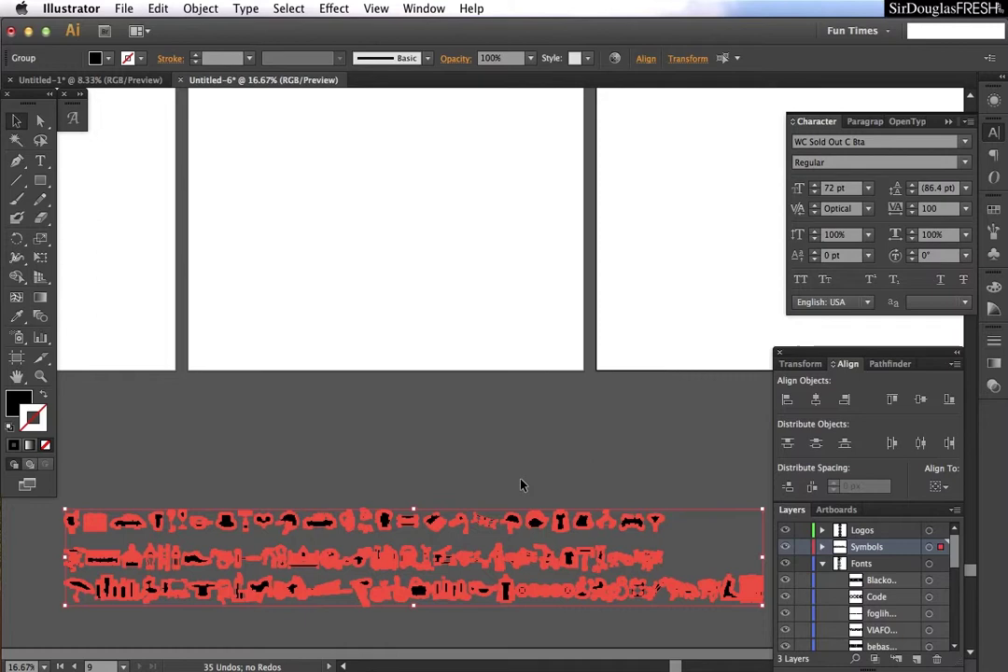
Collapse the Fonts layer and check that the whole symbol group can be selected
scroll(521, 485, "down", 3)
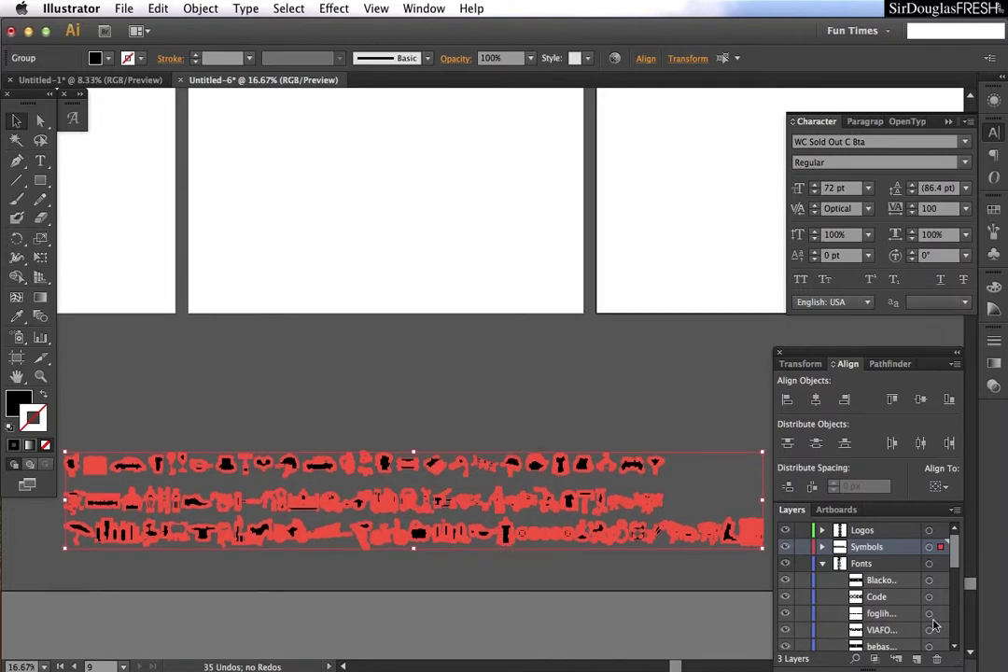
left_click(823, 564)
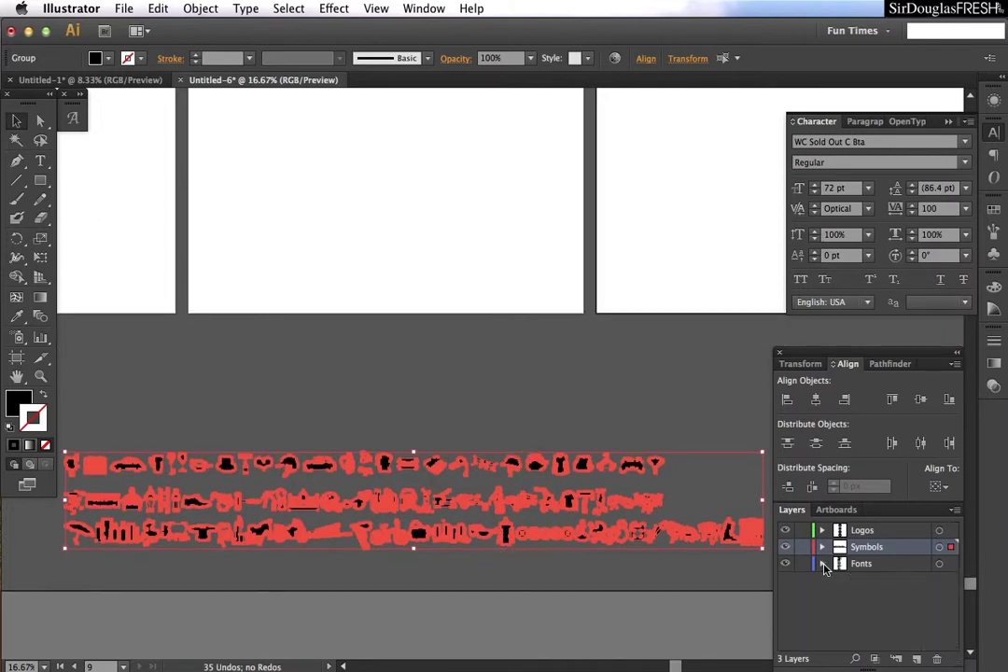
left_click(496, 567)
left_click_drag(486, 584, 635, 406)
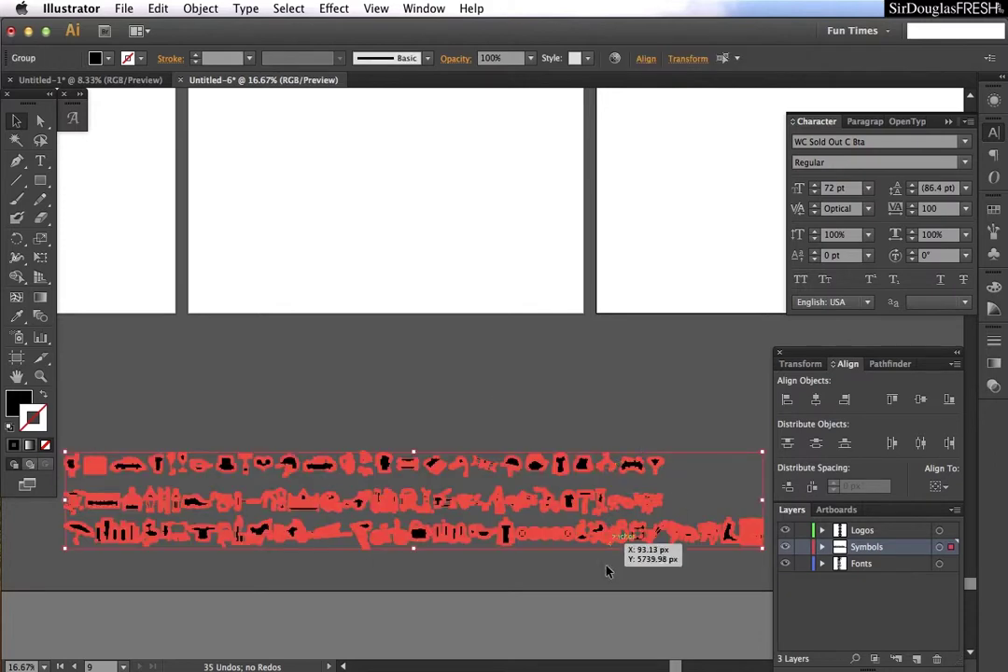
left_click(599, 585)
Select all three symbol rows and ungroup them
left_click(605, 540)
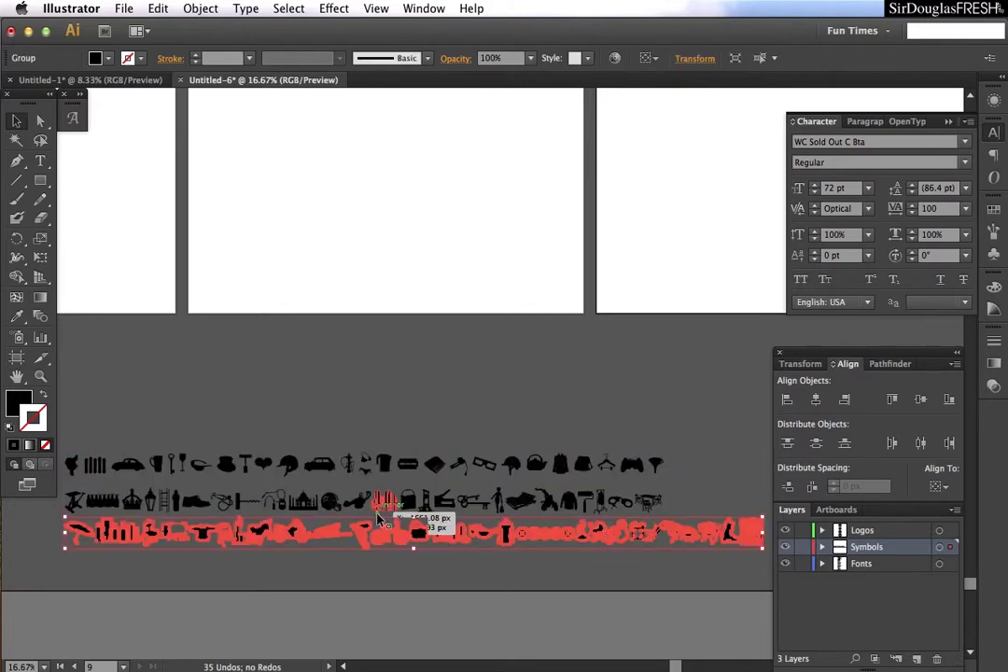
left_click_drag(292, 585, 347, 344)
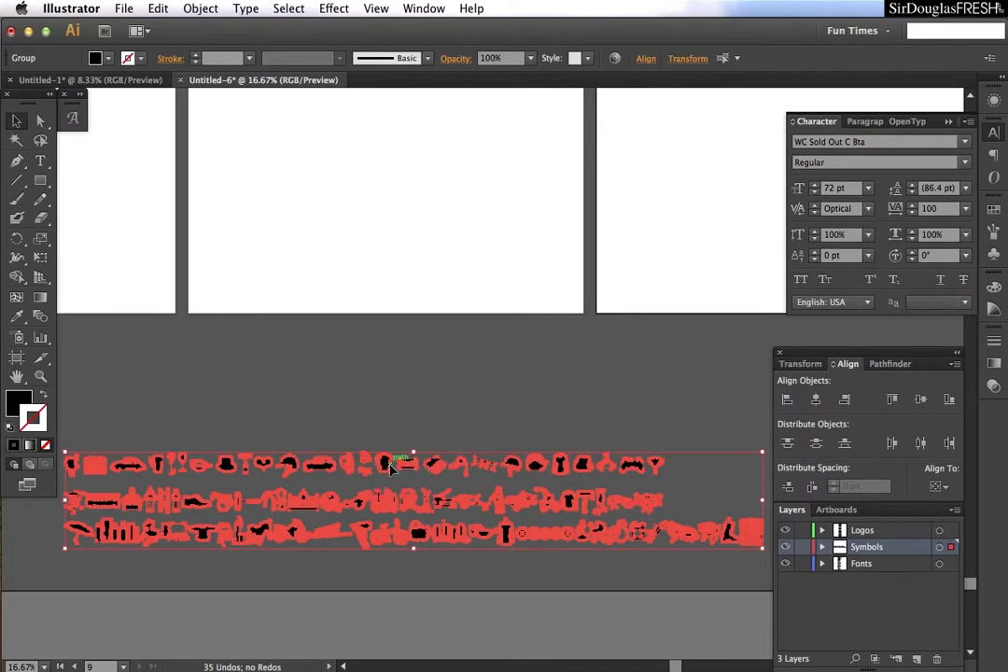
right_click(389, 467)
left_click(410, 557)
Select the book symbol alone to confirm each glyph is separate, then zoom out to all artboards
left_click(399, 576)
key("super+equal")
left_click(436, 468)
key("super+equal")
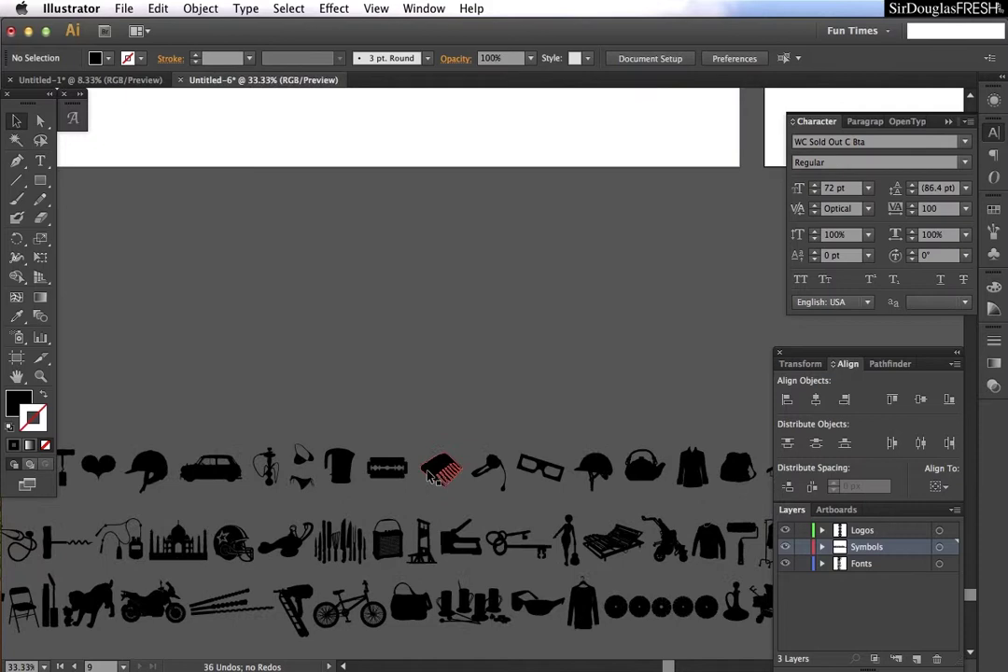
key("super+equal")
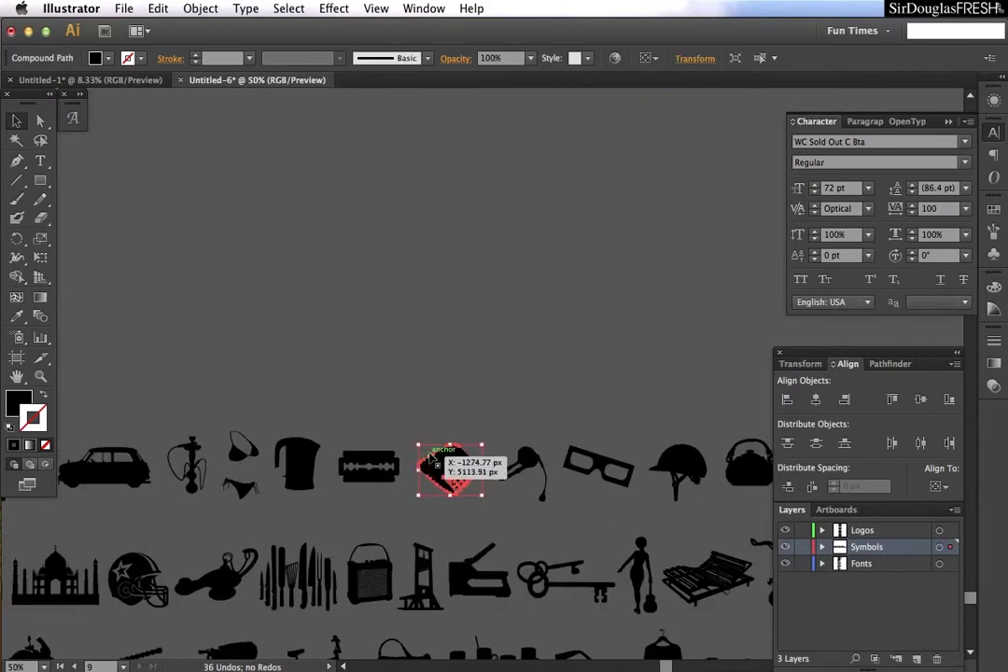
left_click(473, 301)
key("super+minus")
key("super+minus")
key("super+minus")
key("super+minus")
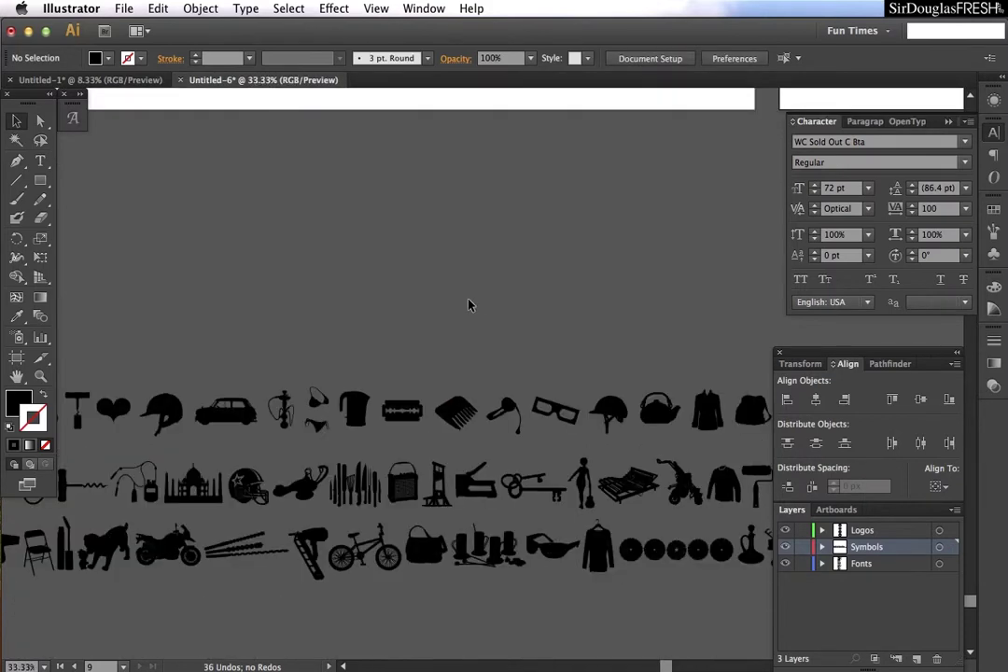
key("super+minus")
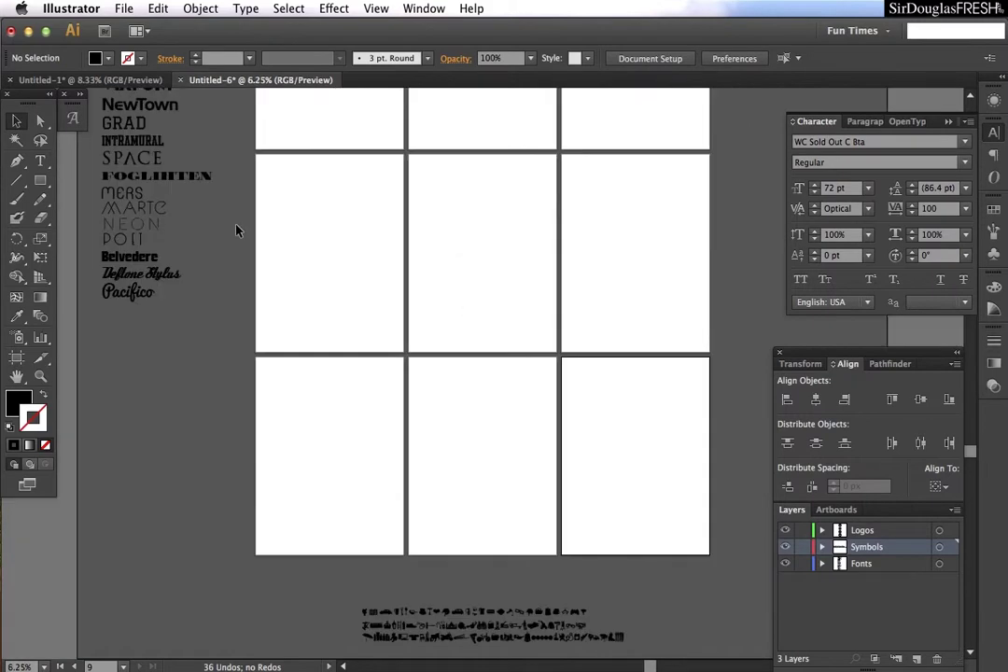
Copy the US flag from Untitled-1, paste it into Untitled-6, then undo that paste
left_click(90, 80)
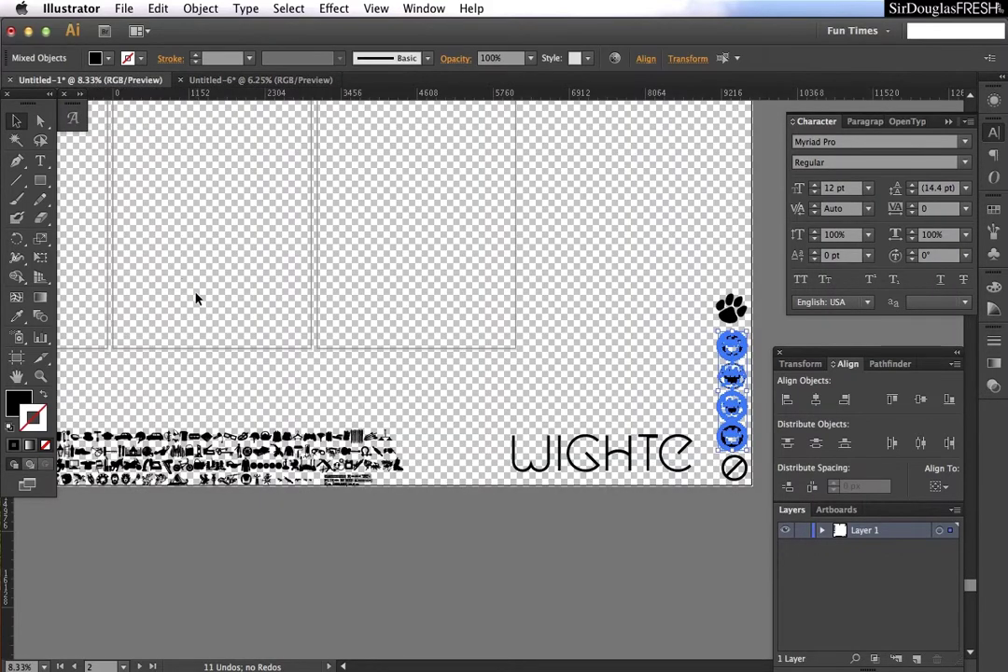
key("super+minus")
key("super+minus")
scroll(177, 479, "down", 5)
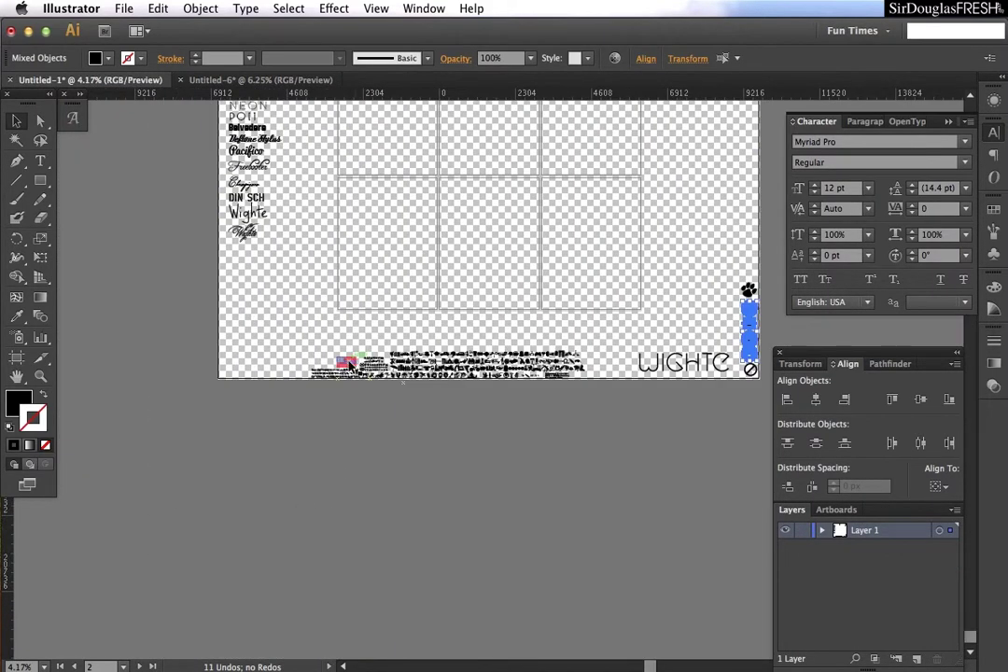
left_click(347, 364)
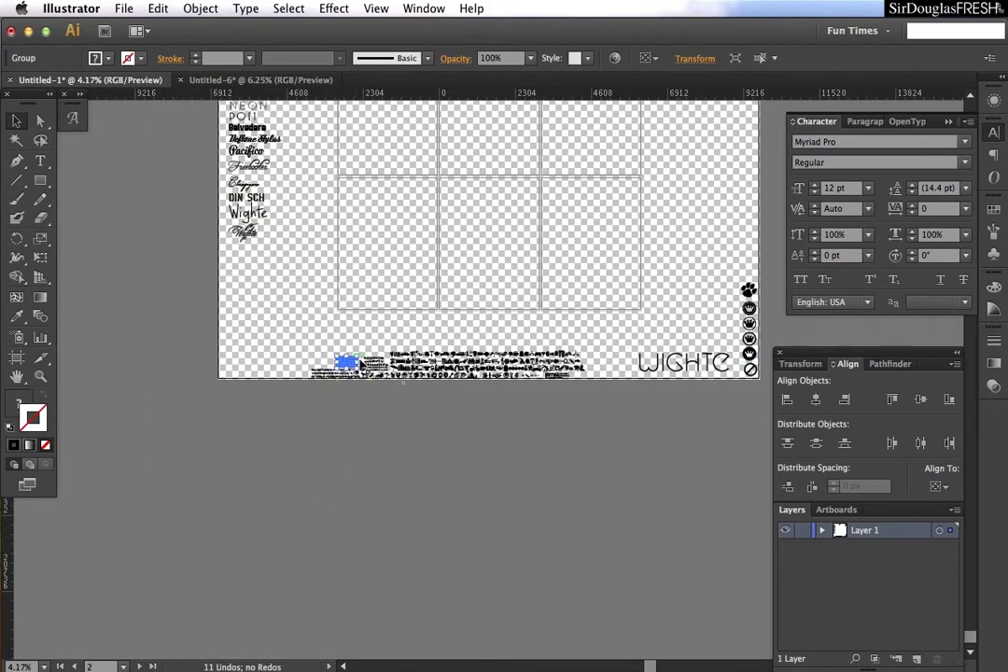
left_click(241, 82)
left_click(431, 439)
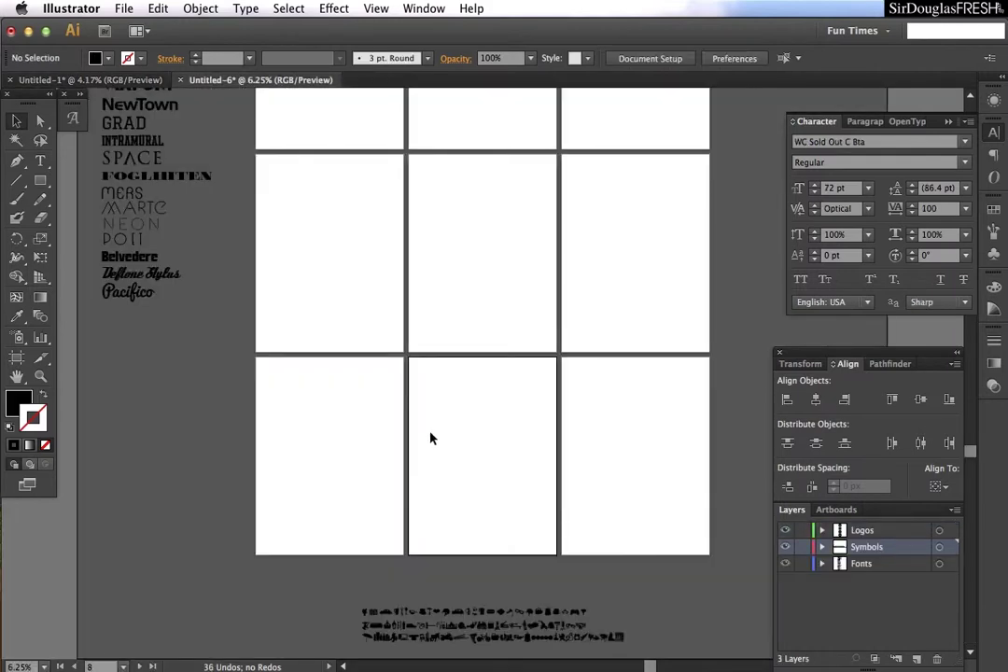
key("super+v")
key("super+z")
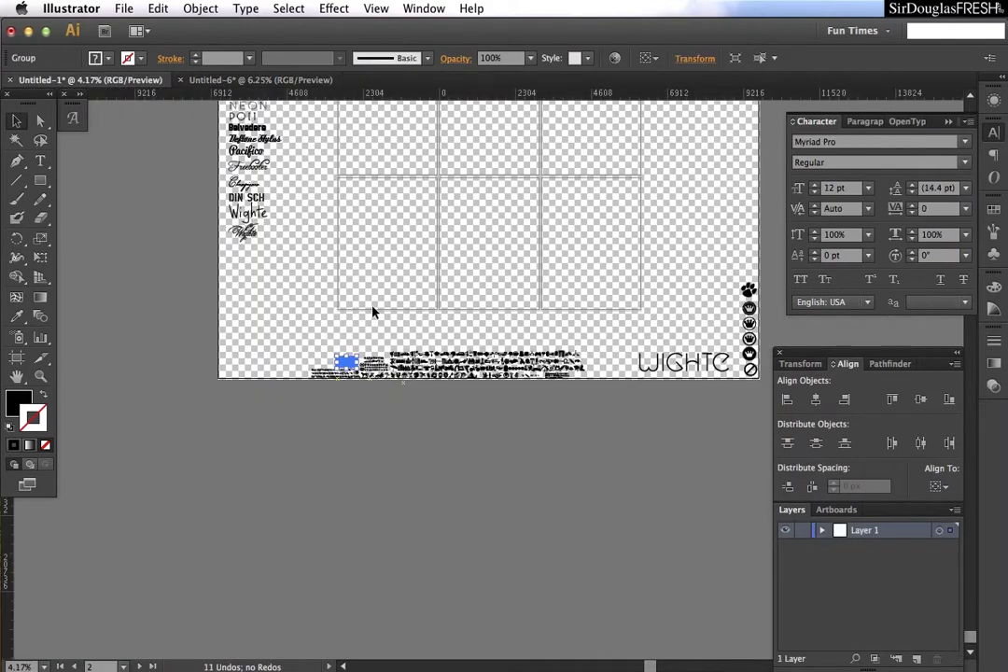
Paste the flag again with the bottom-left artboard active and enlarge it
left_click(90, 79)
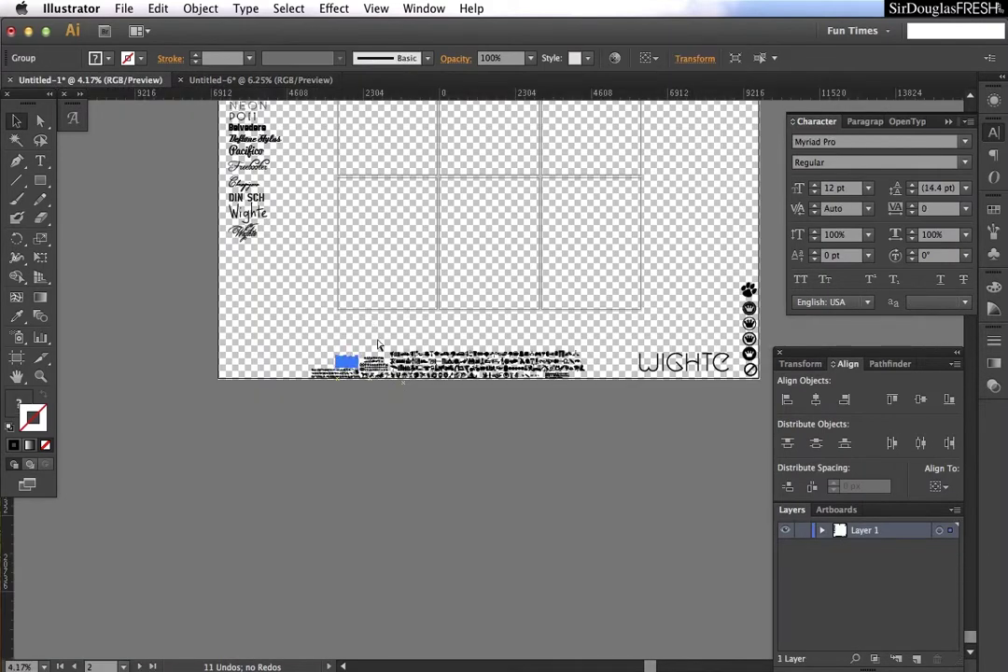
left_click(233, 82)
left_click(297, 445)
key("super+v")
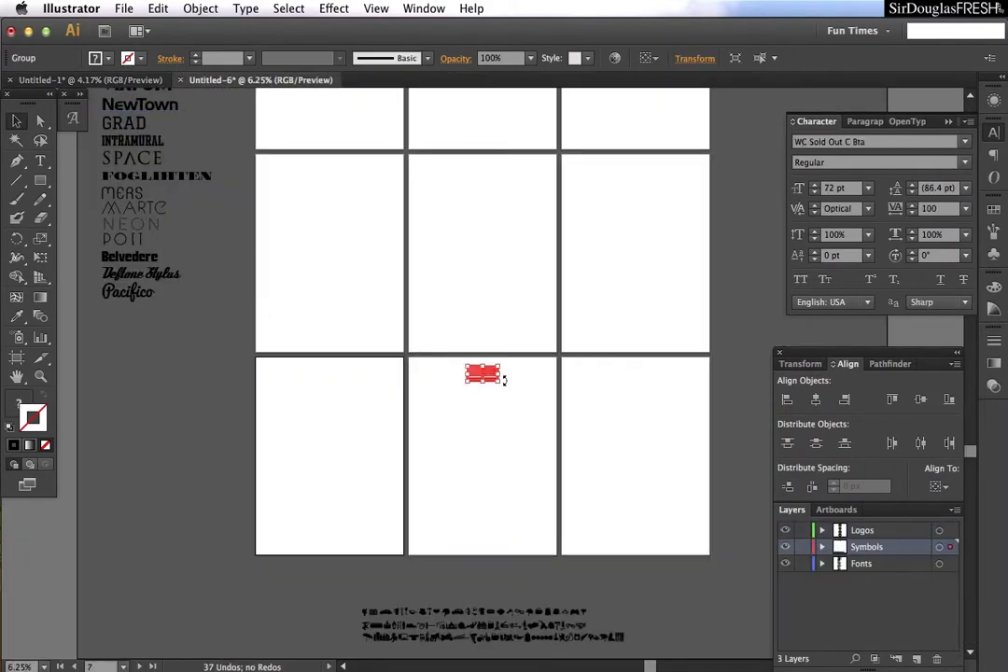
left_click_drag(504, 383, 659, 463)
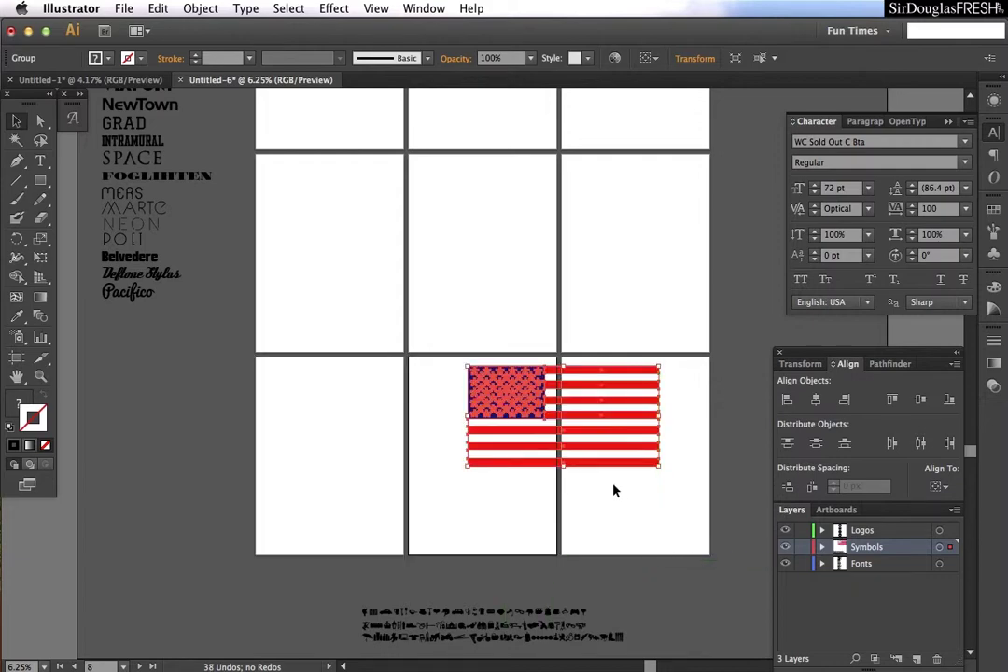
Move the enlarged flag to the page's lower-left corner and review the whole page
key("super+minus")
scroll(574, 497, "down", 3)
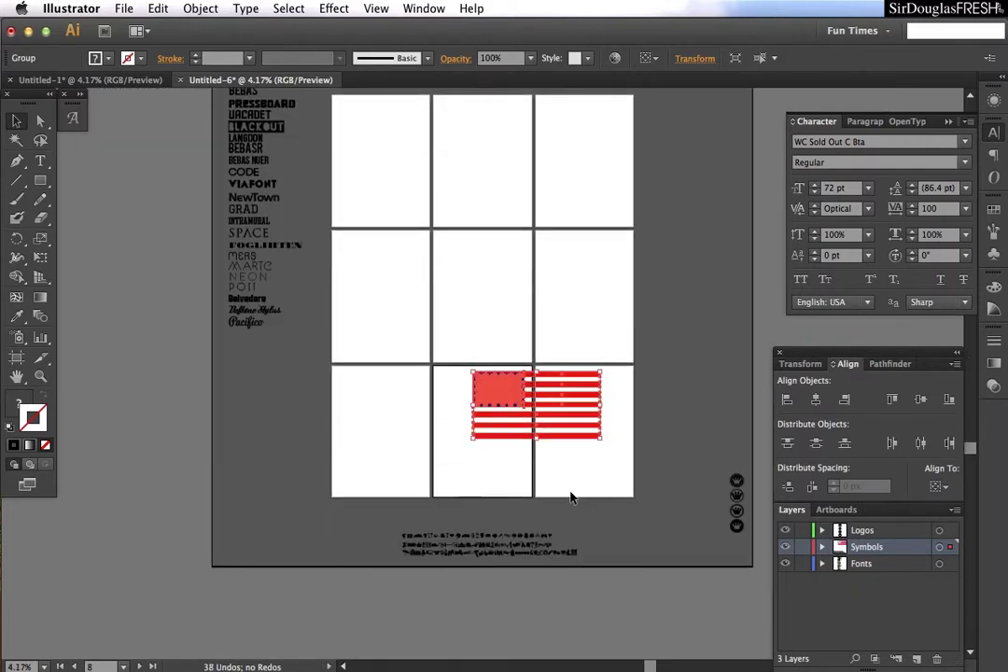
left_click_drag(567, 417, 309, 539)
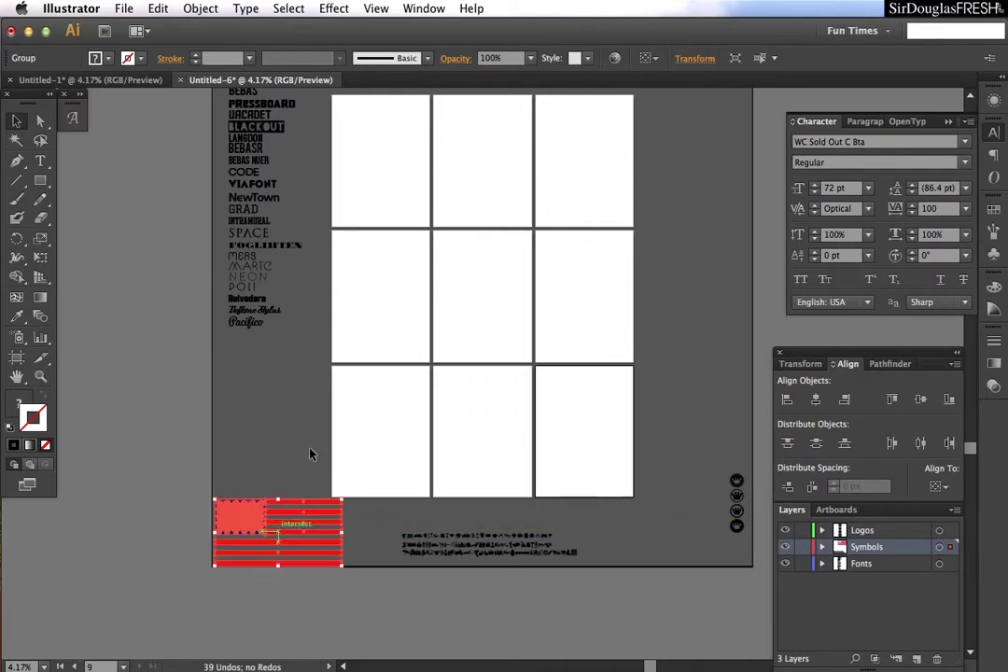
left_click(419, 434)
key("super+minus")
scroll(540, 446, "up", 4)
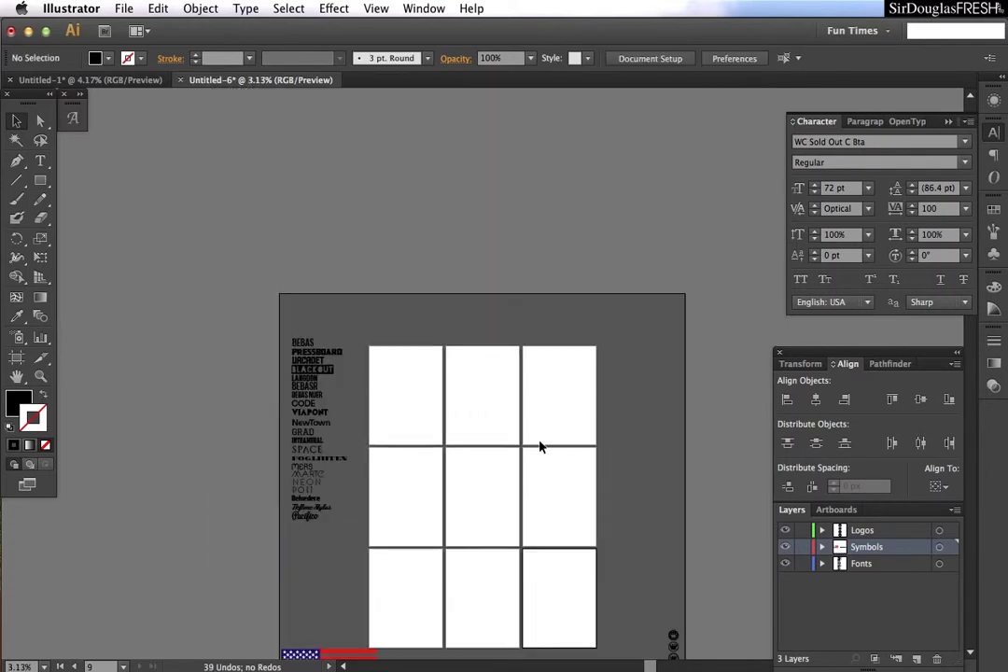
scroll(540, 445, "down", 7)
scroll(568, 448, "up", 2)
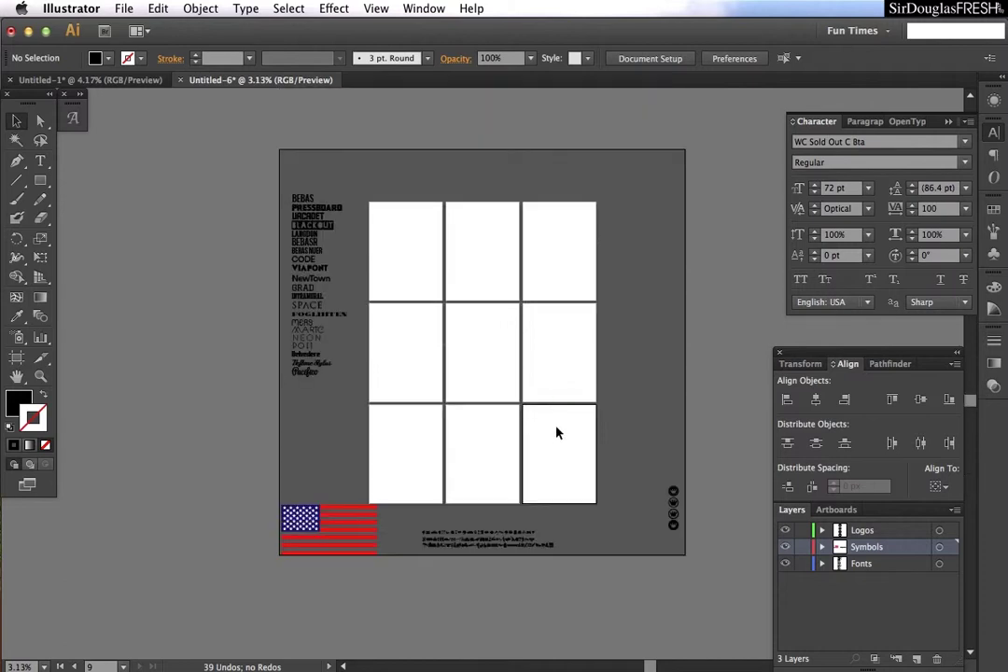
key("super+plus")
key("super+plus")
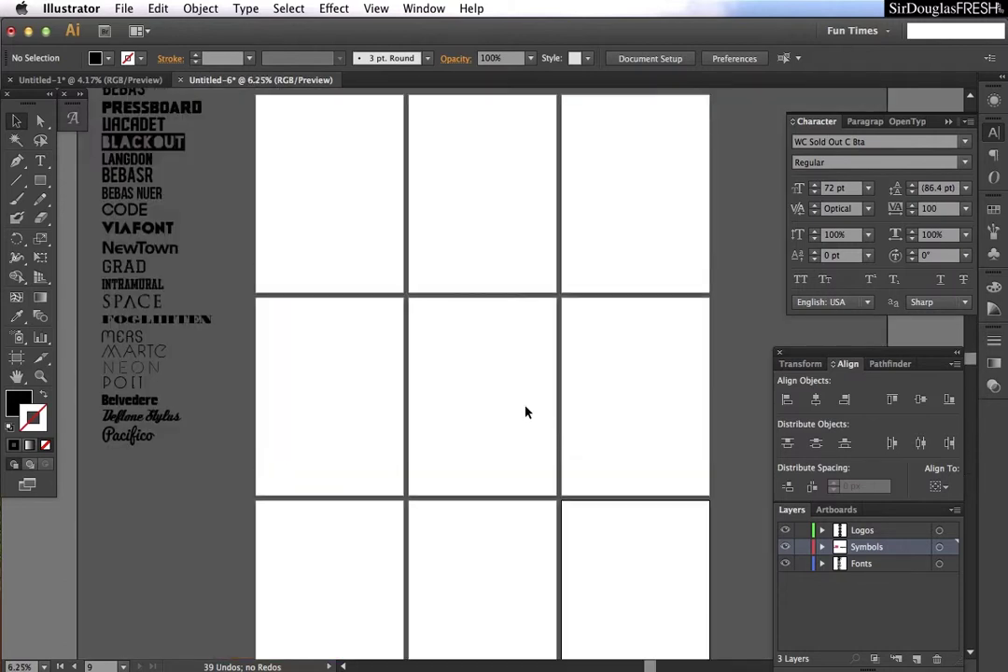
Show the Swatches panel with the Jive and Alyssa patterns and fit the page in view
scroll(526, 411, "up", 3)
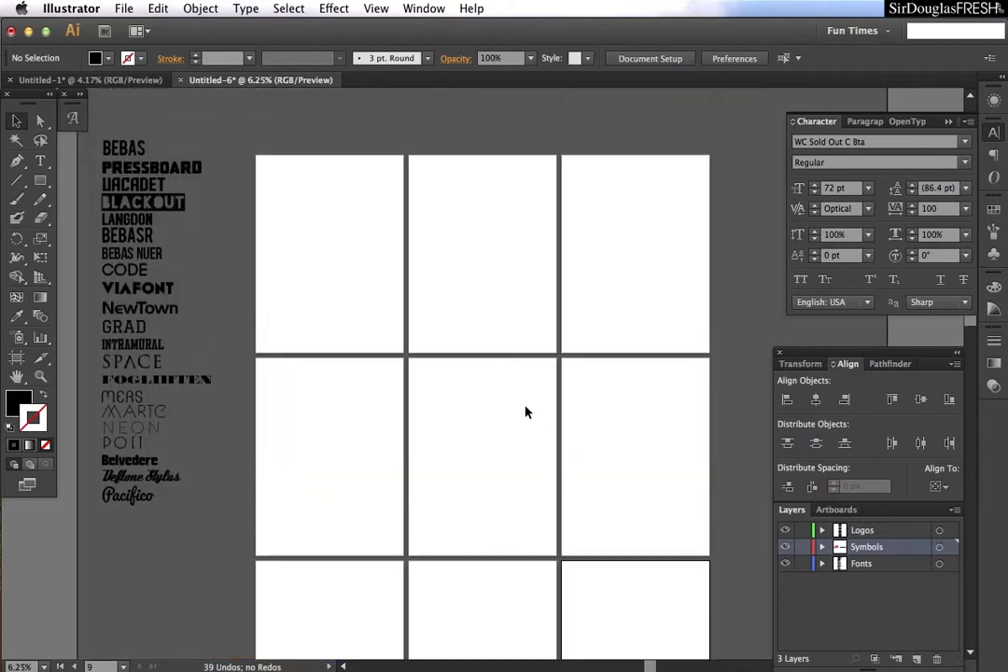
left_click(994, 210)
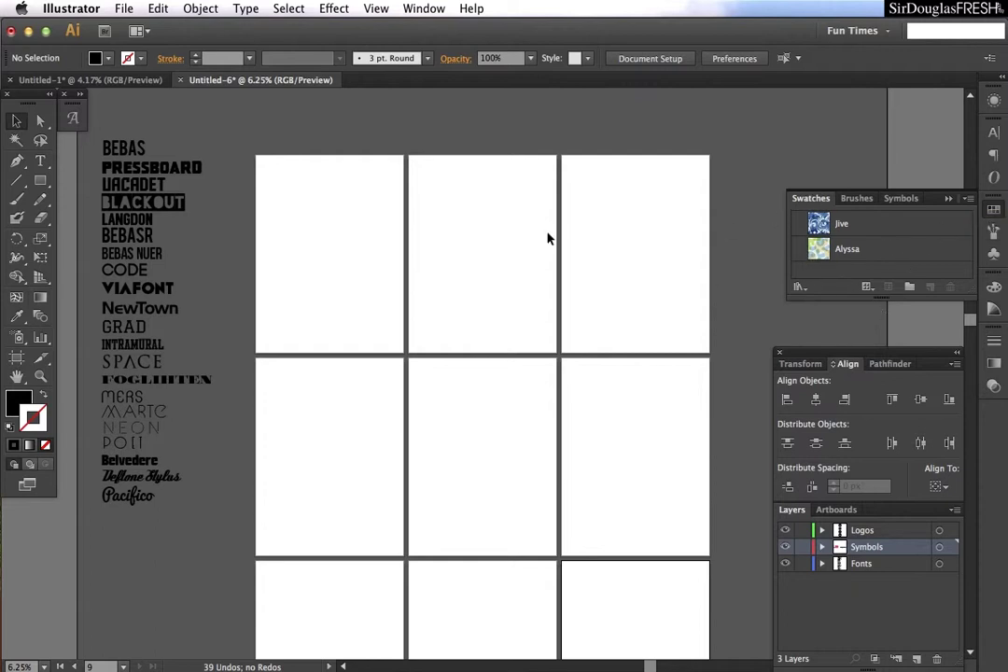
key("super+minus")
key("super+minus")
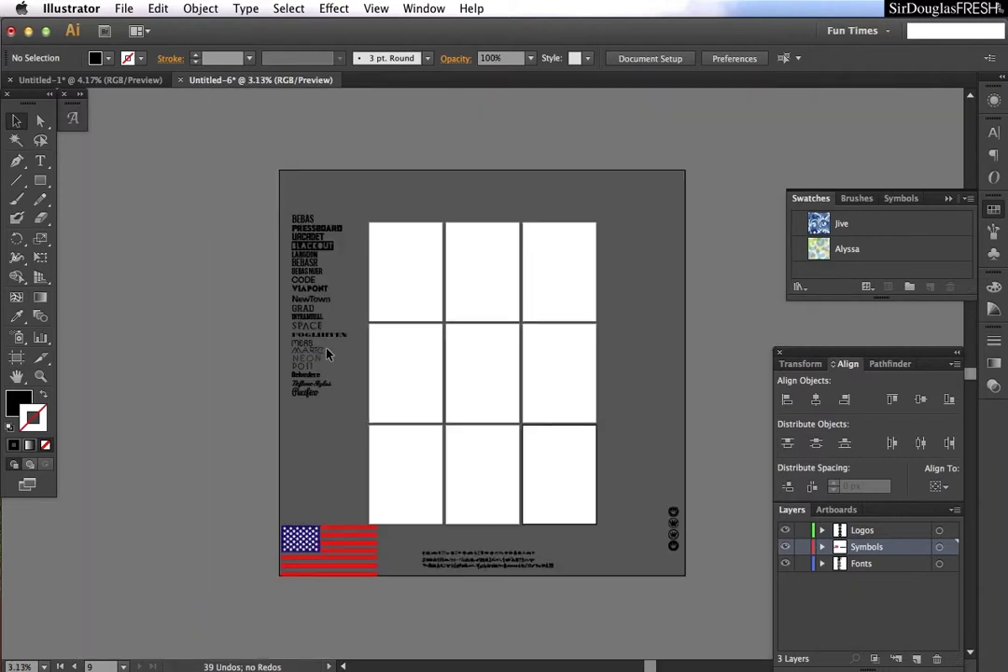
key("super+equal")
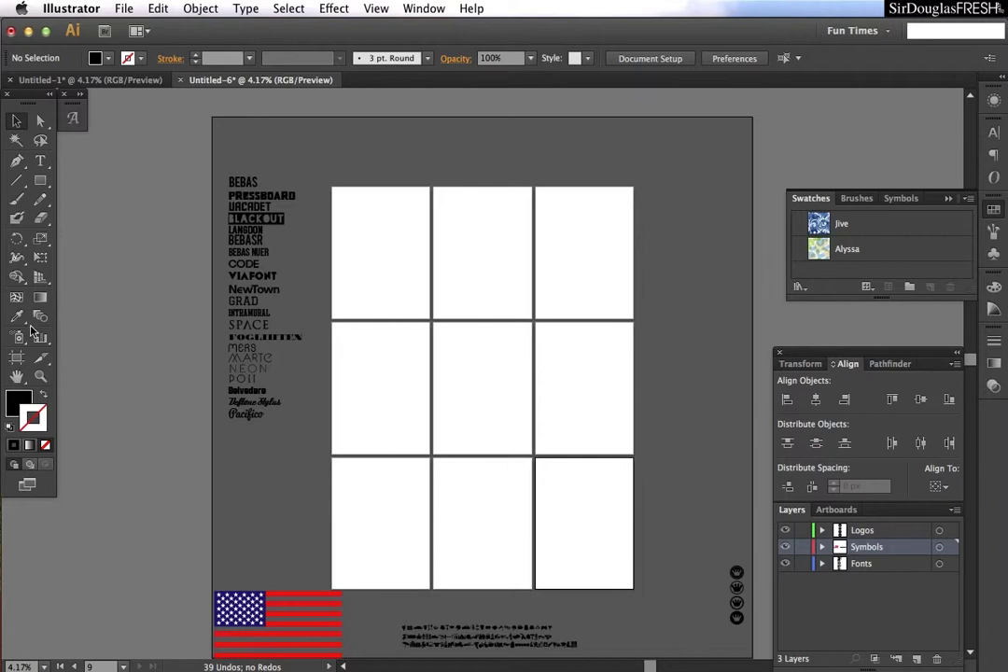
Briefly show the nine artboards' names with the Artboard tool, then return to the Selection tool
left_click(16, 357)
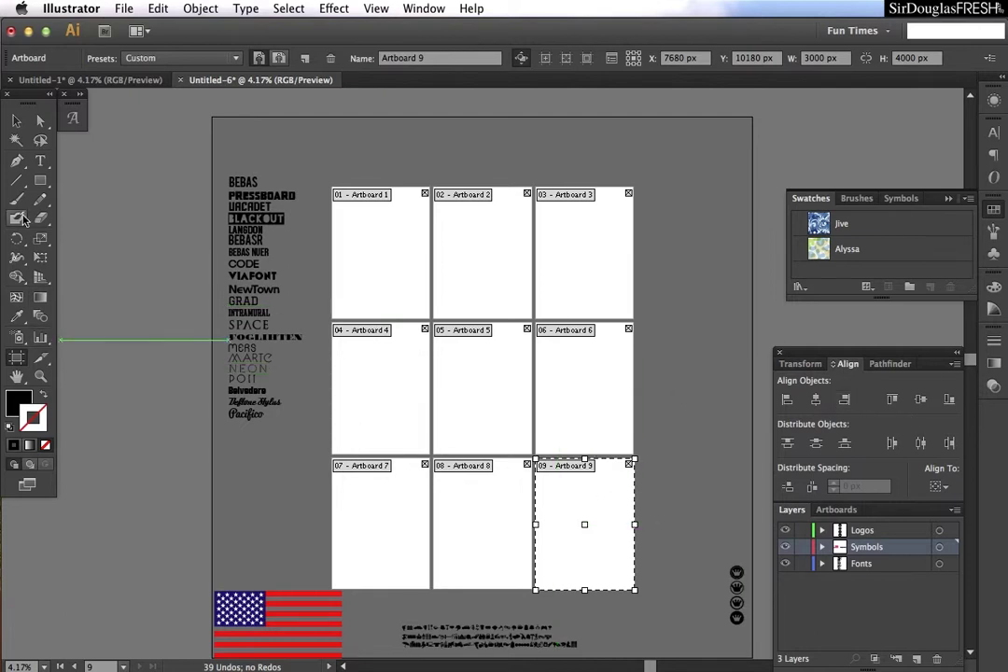
left_click(16, 121)
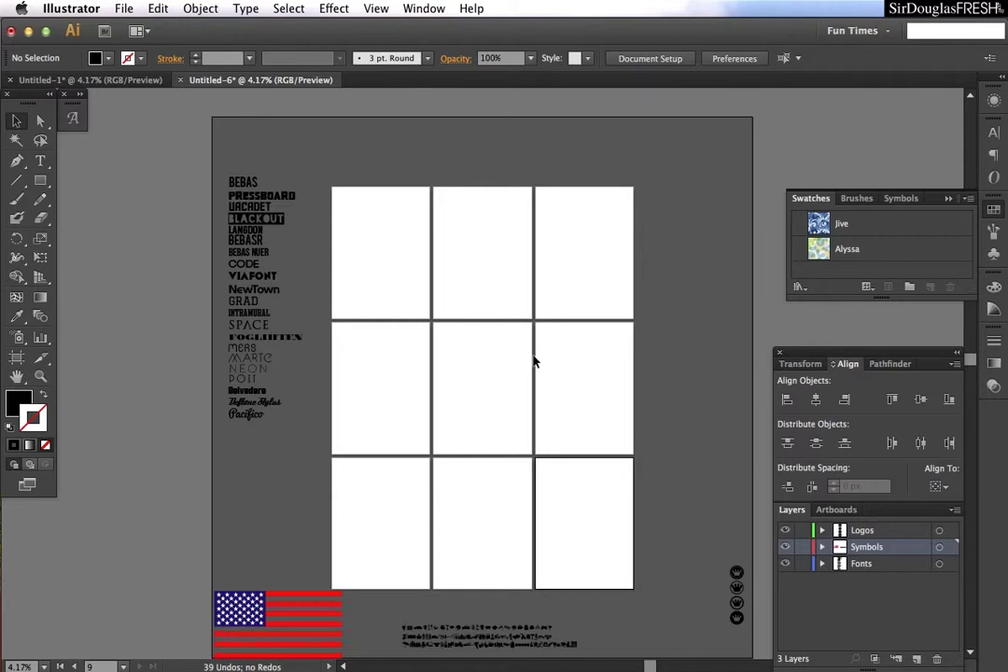
scroll(504, 362, "up", 2)
scroll(504, 362, "down", 2)
scroll(507, 364, "up", 1)
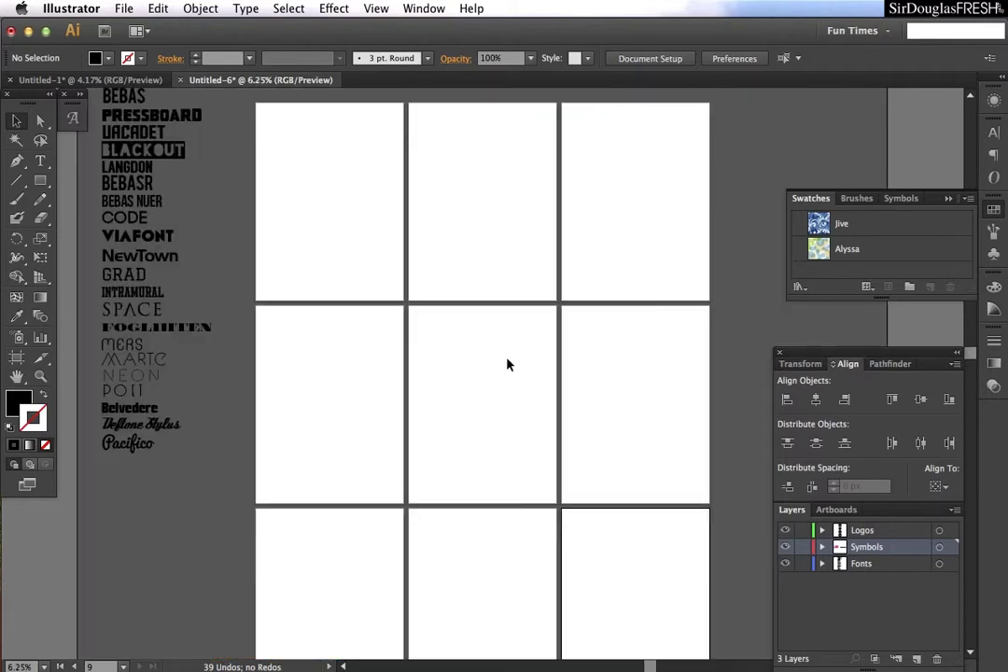
scroll(507, 364, "down", 3)
scroll(507, 364, "up", 3)
scroll(507, 364, "down", 1)
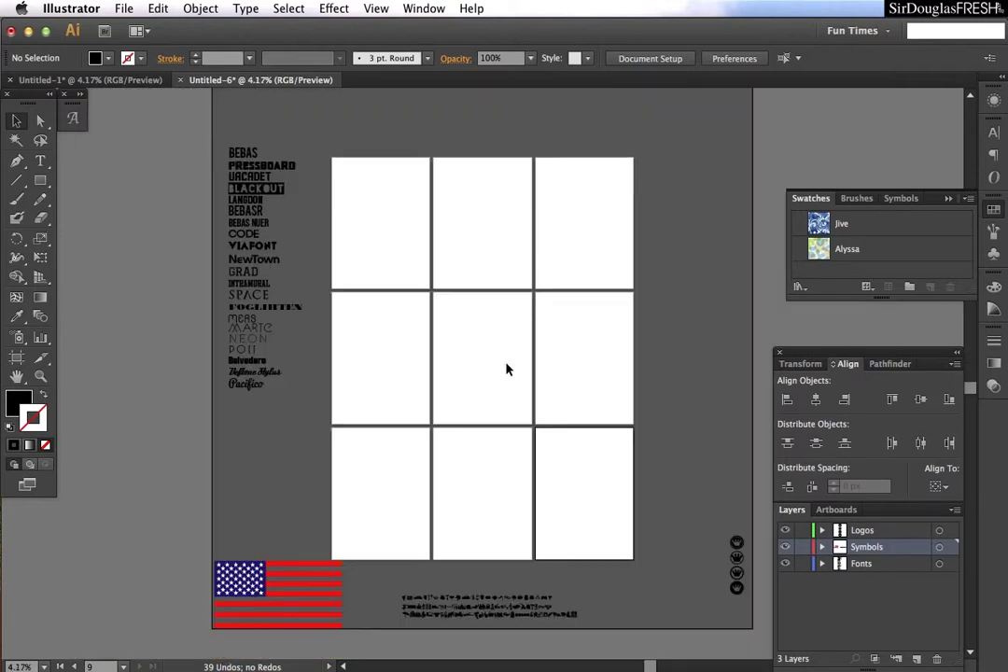
scroll(507, 369, "up", 1)
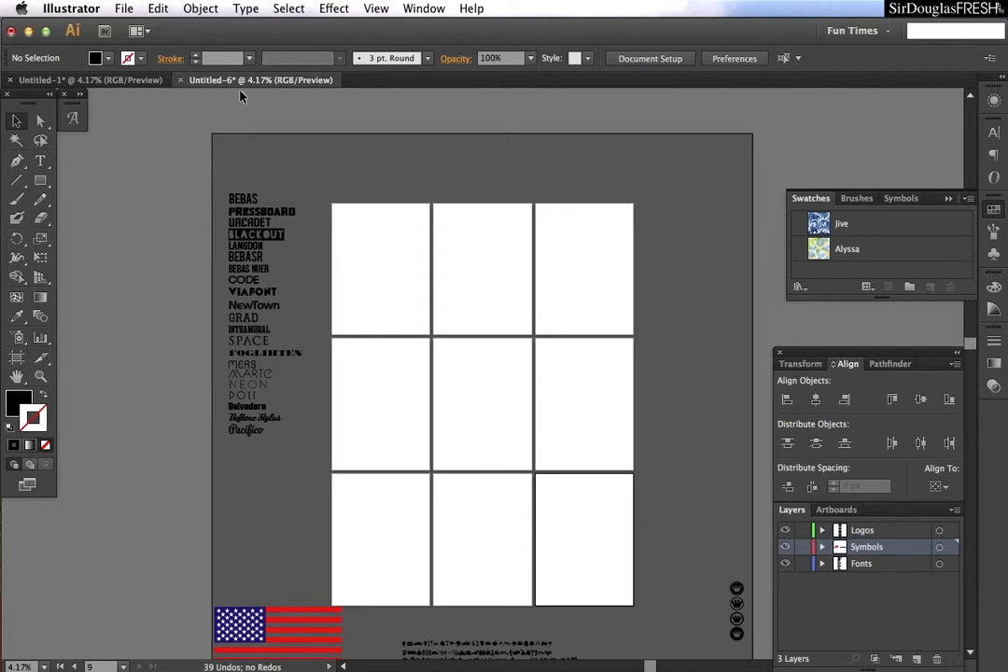
Close the File menu without saving as a template and collapse the Swatches panel
left_click(124, 9)
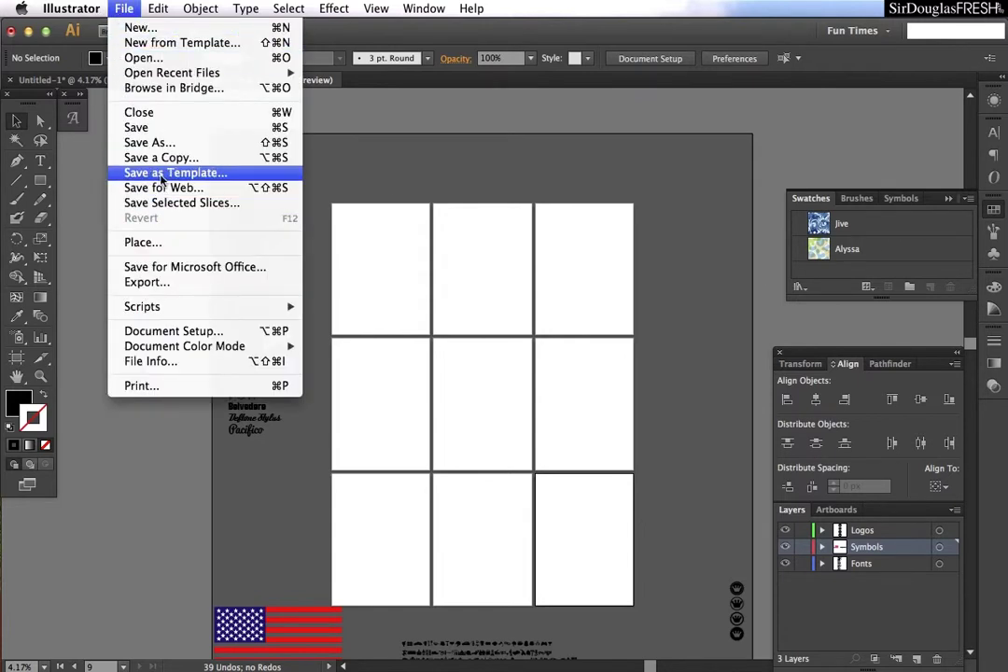
left_click(461, 264)
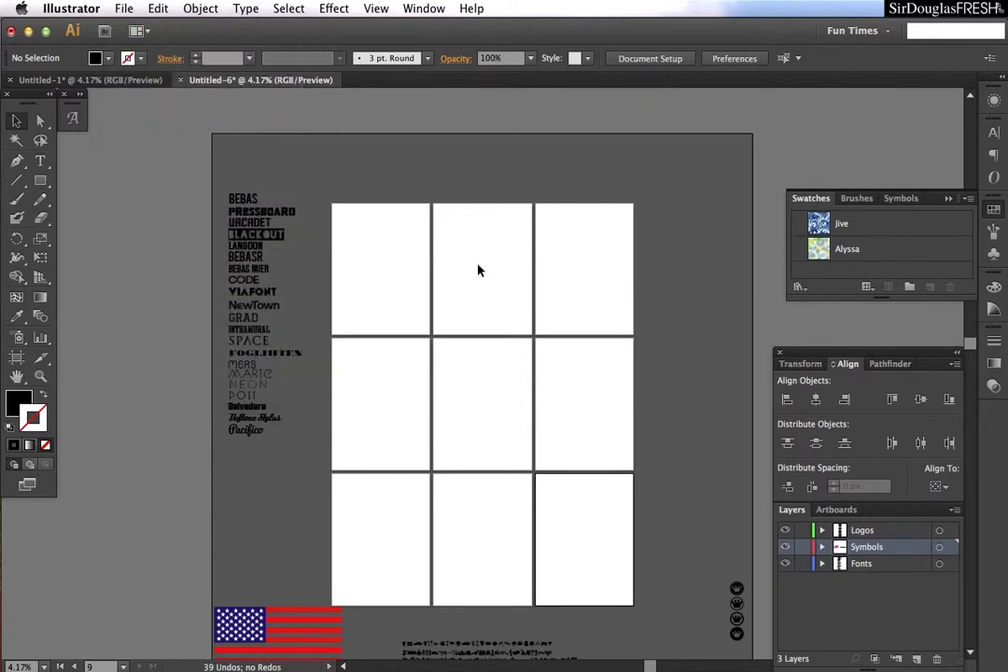
left_click(944, 199)
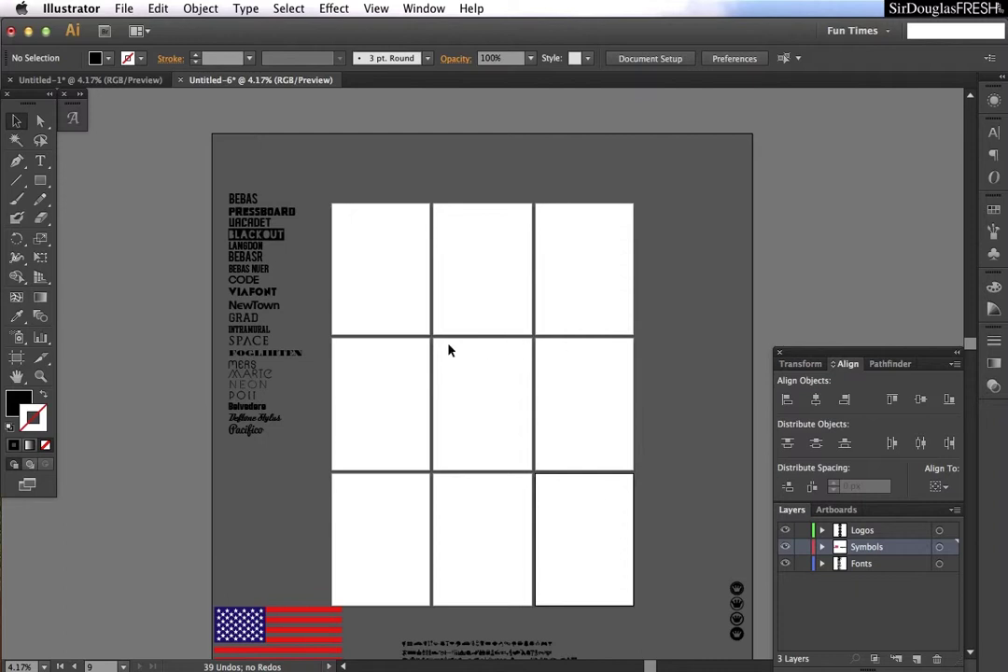
scroll(492, 500, "down", 5)
scroll(492, 500, "up", 4)
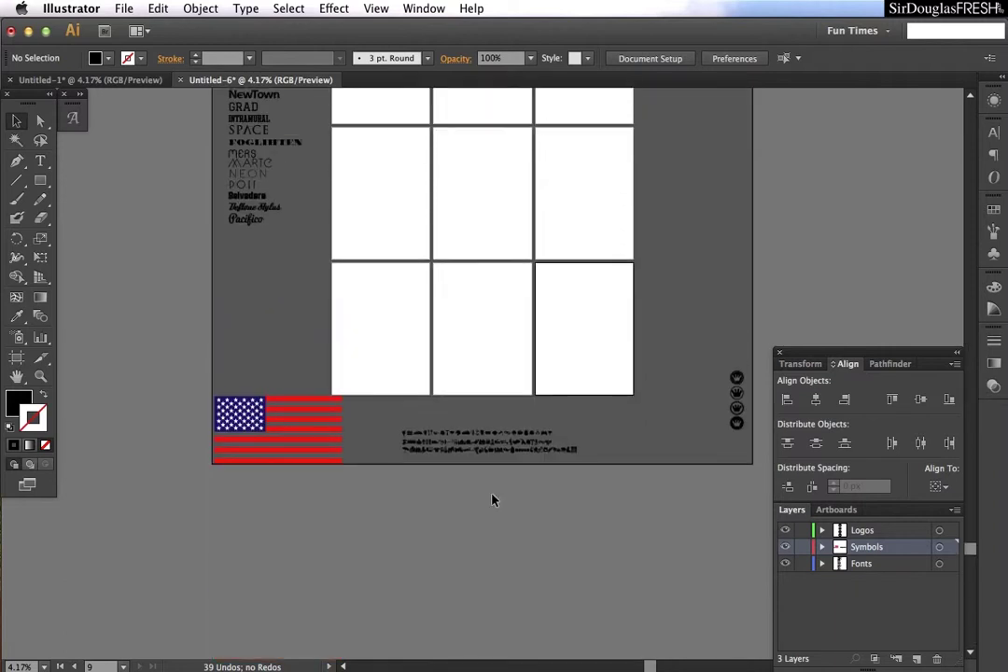
scroll(492, 500, "up", 2)
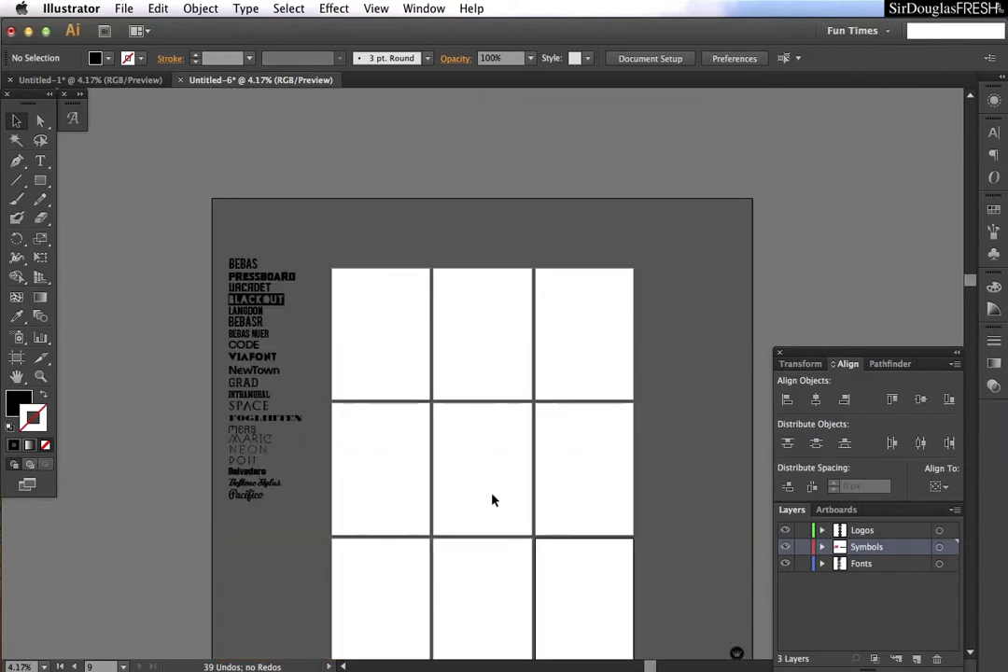
scroll(492, 500, "down", 2)
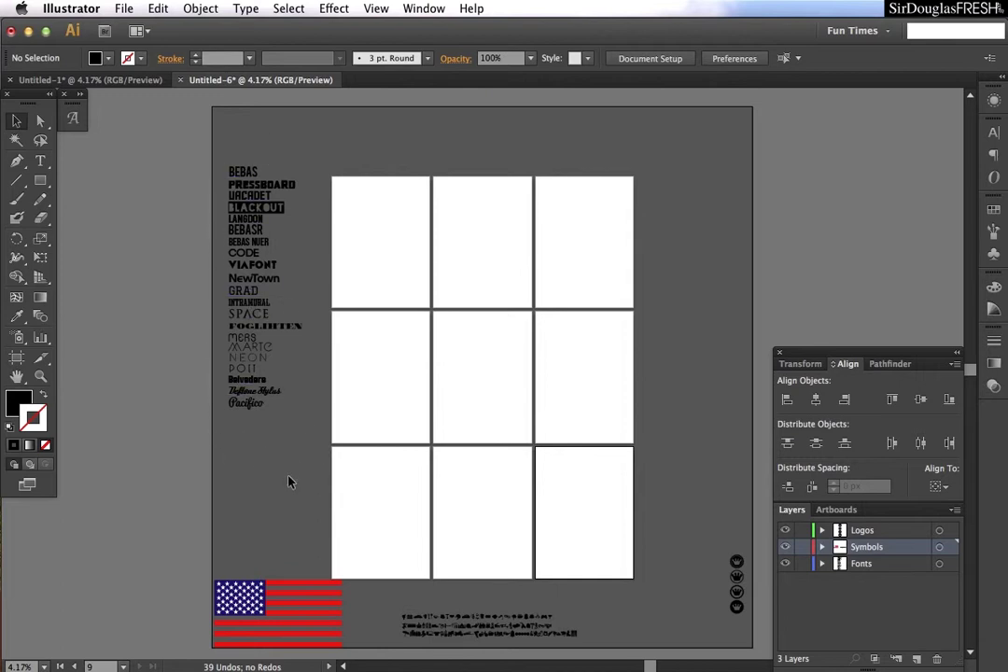
left_click_drag(289, 482, 361, 533)
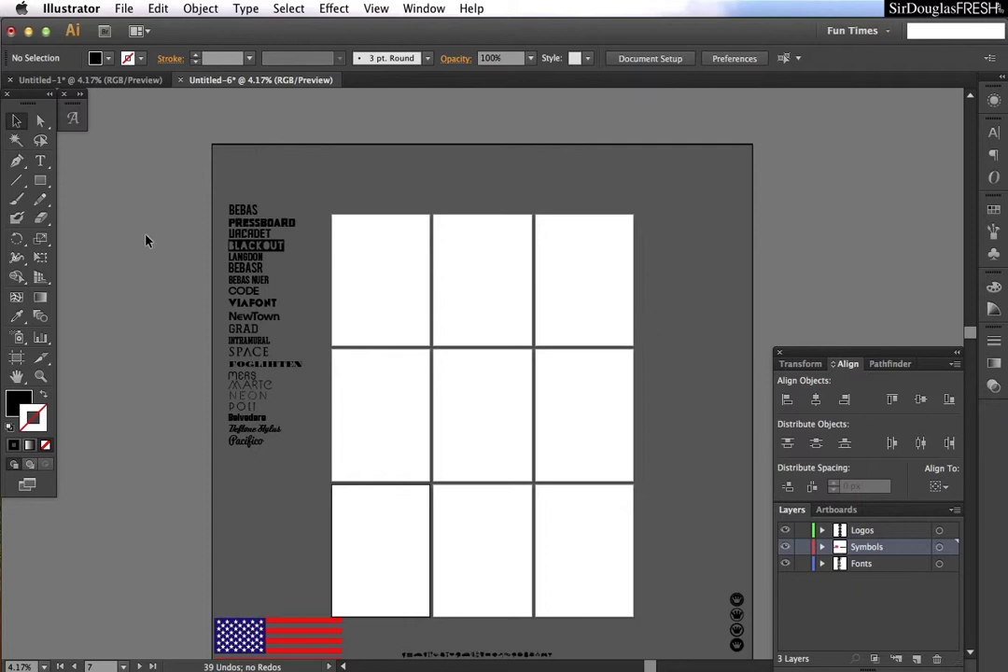
left_click_drag(228, 189, 314, 504)
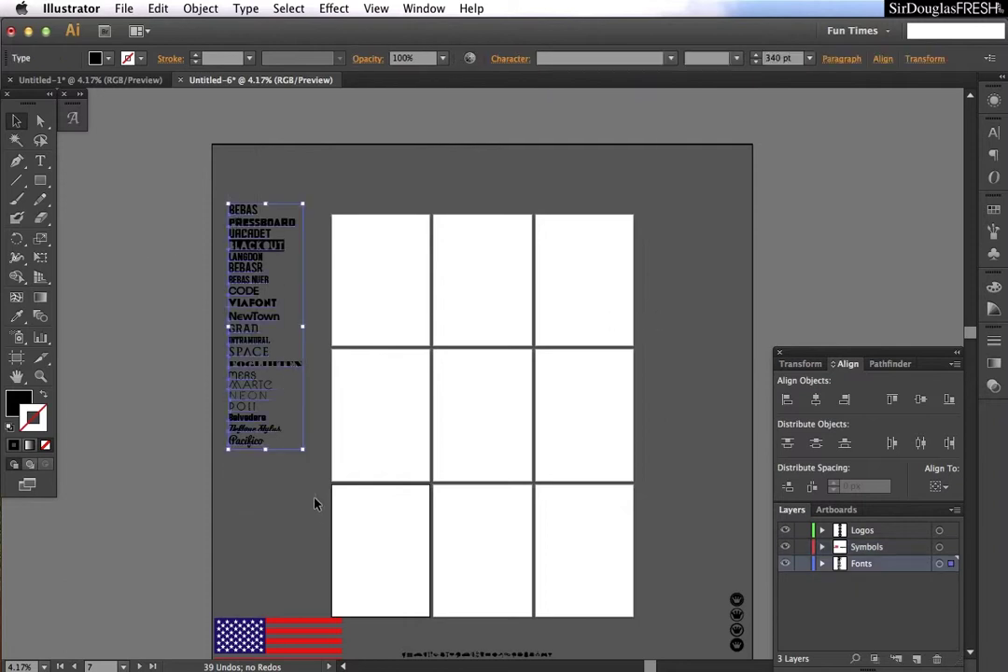
left_click_drag(266, 534, 222, 174)
left_click(320, 516)
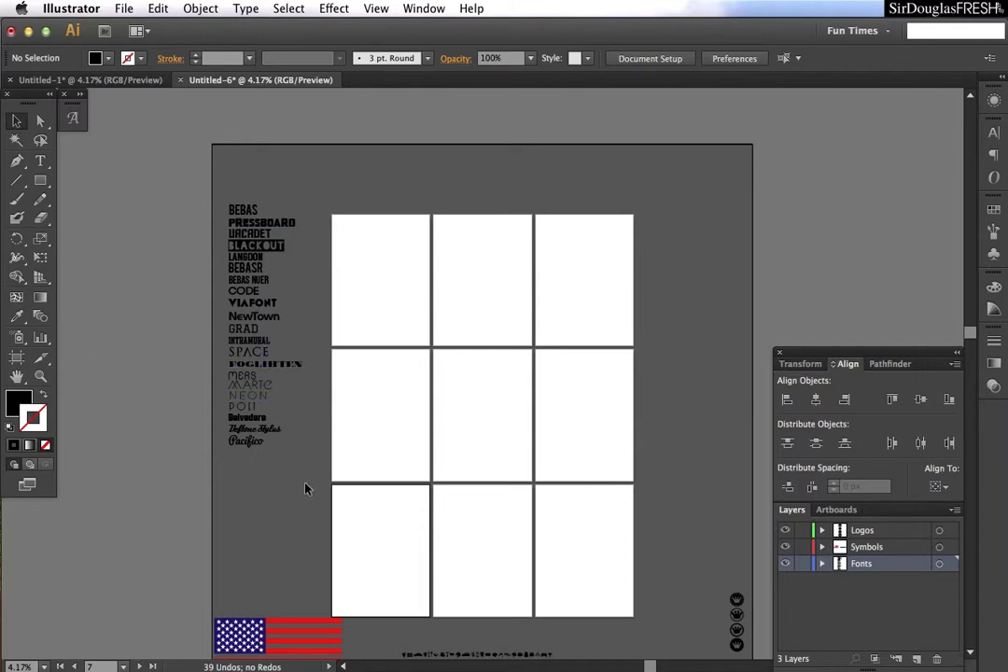
left_click(525, 457)
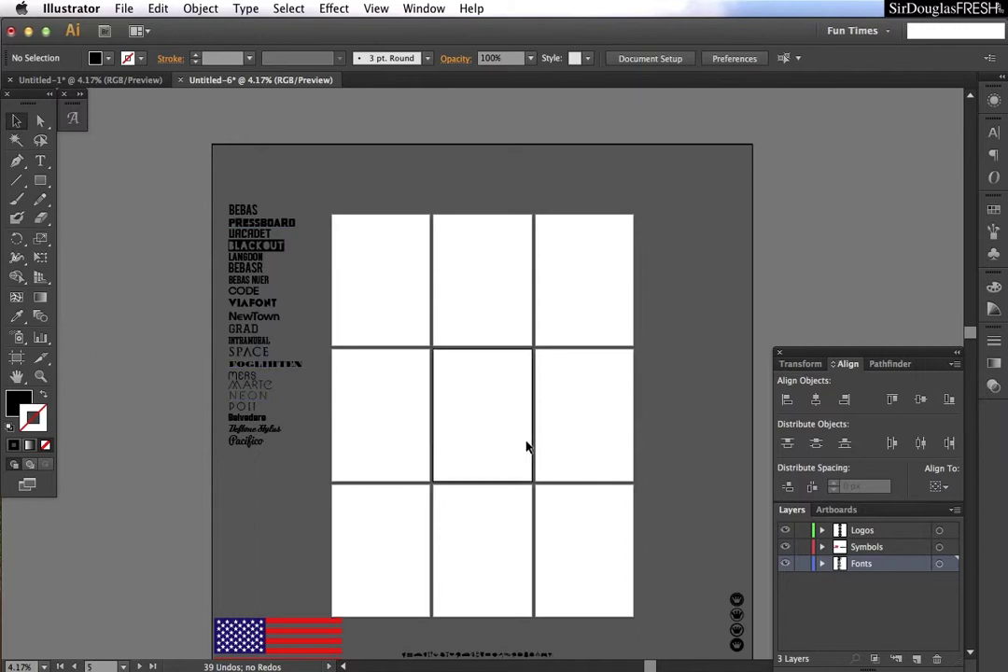
scroll(525, 453, "down", 2)
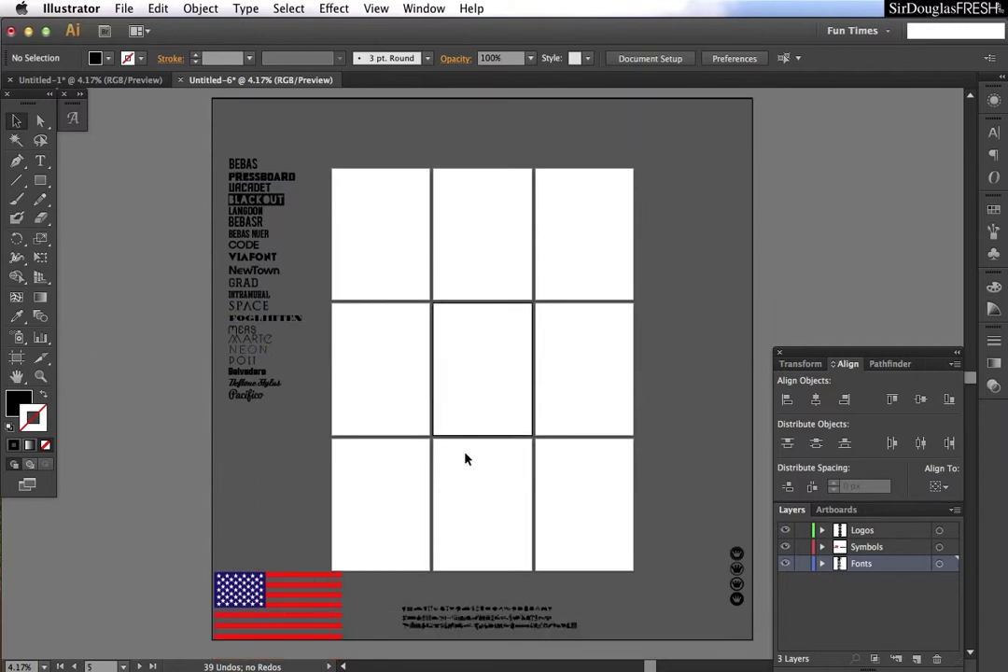